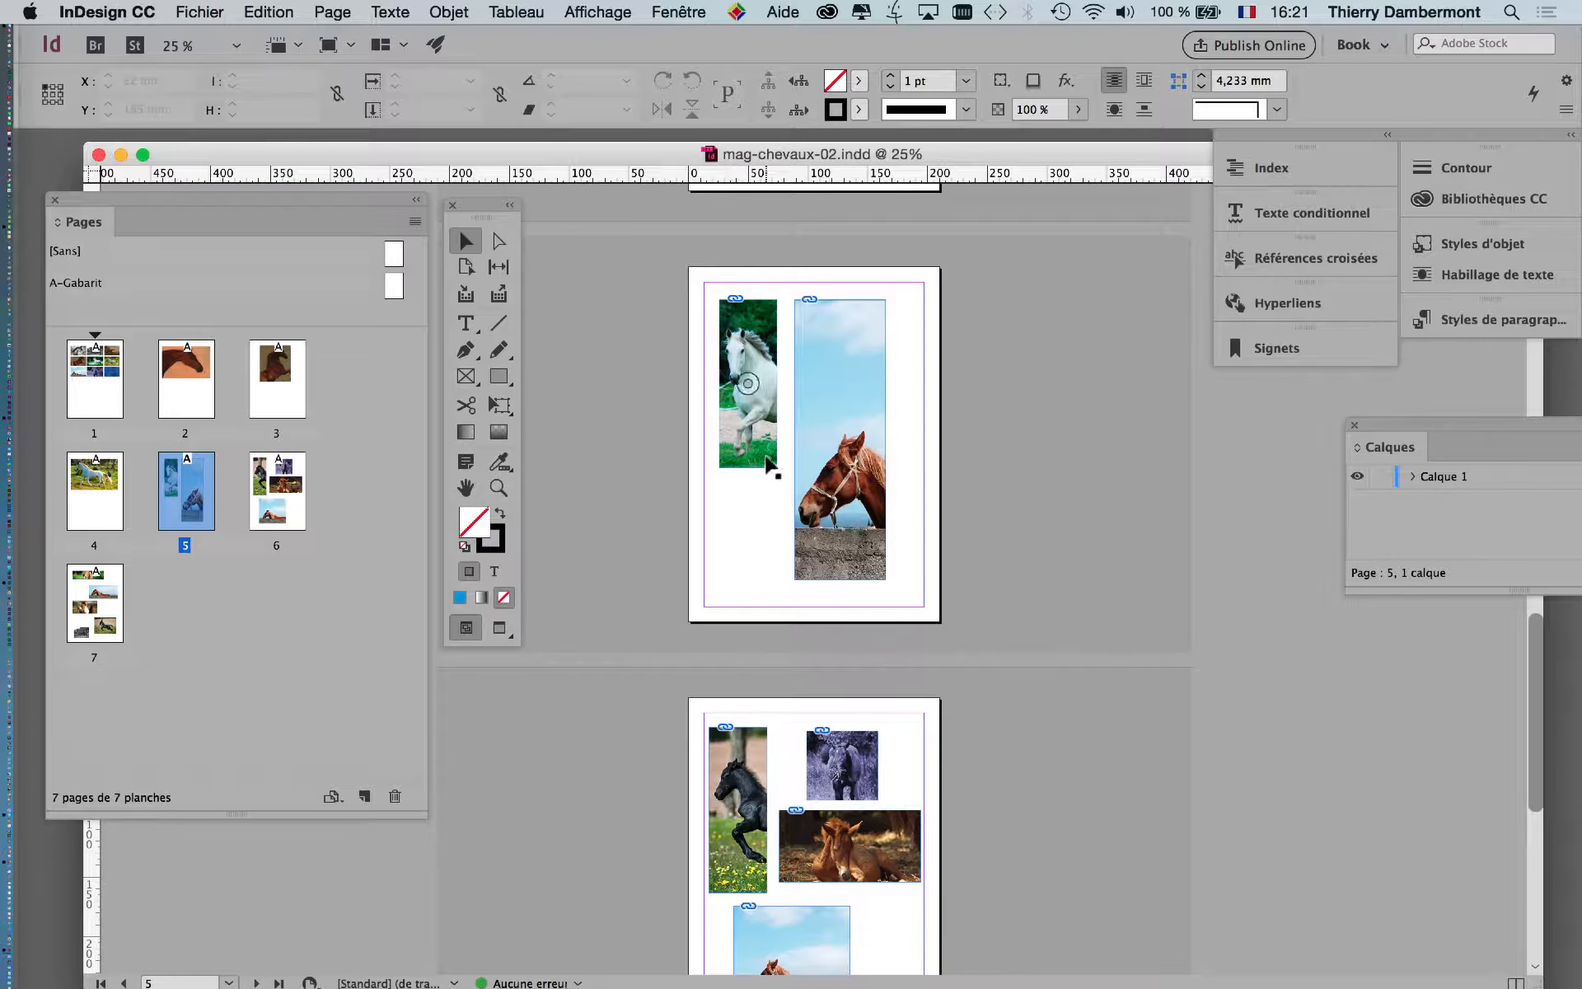
Move the floating Pages and Tools panels clear of page 5 so its two horse photos are unobstructed.
key("super+equal")
key("super+0")
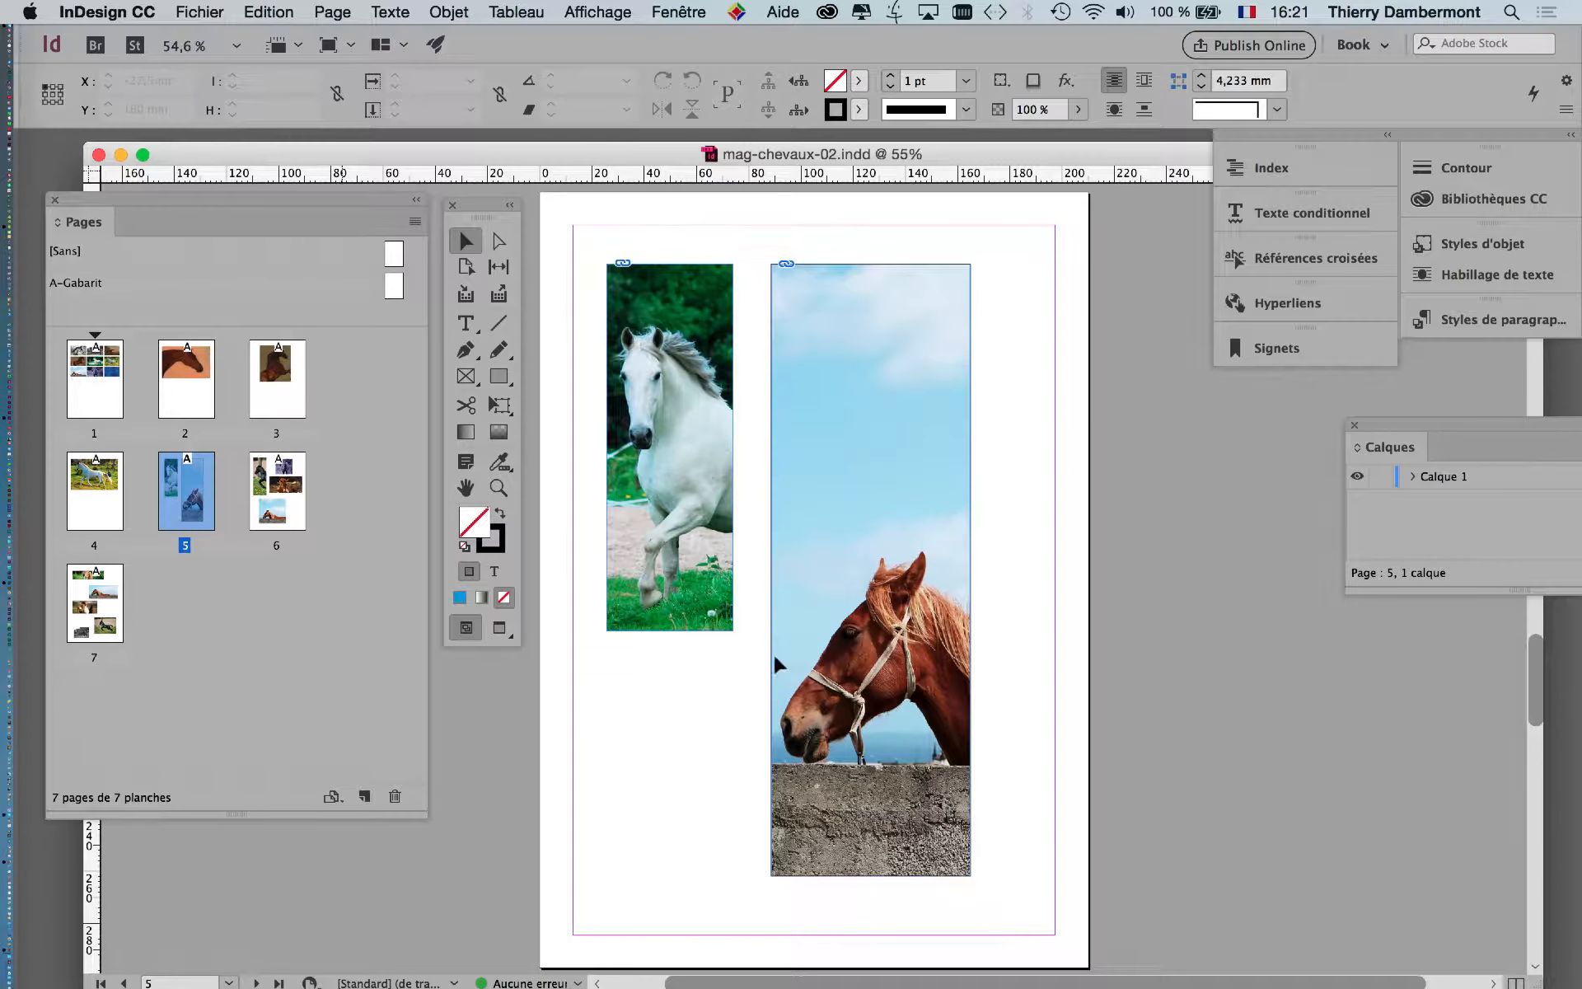
left_click_drag(339, 226, 1378, 671)
left_click_drag(481, 210, 74, 206)
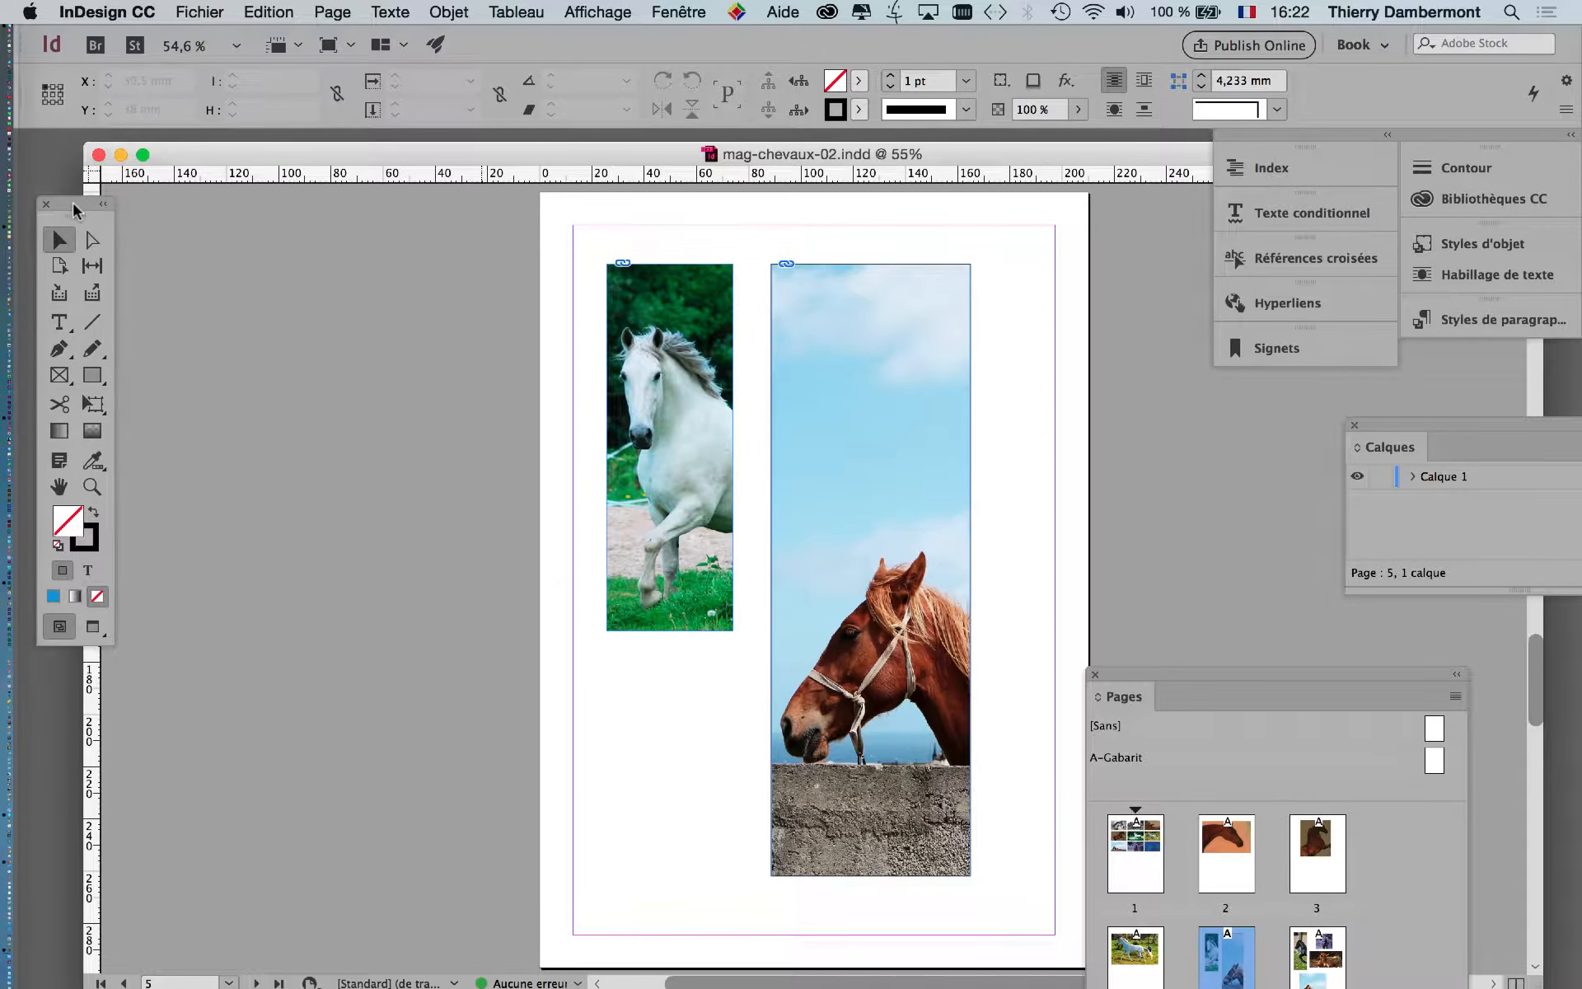
key("super+minus")
key("super+minus")
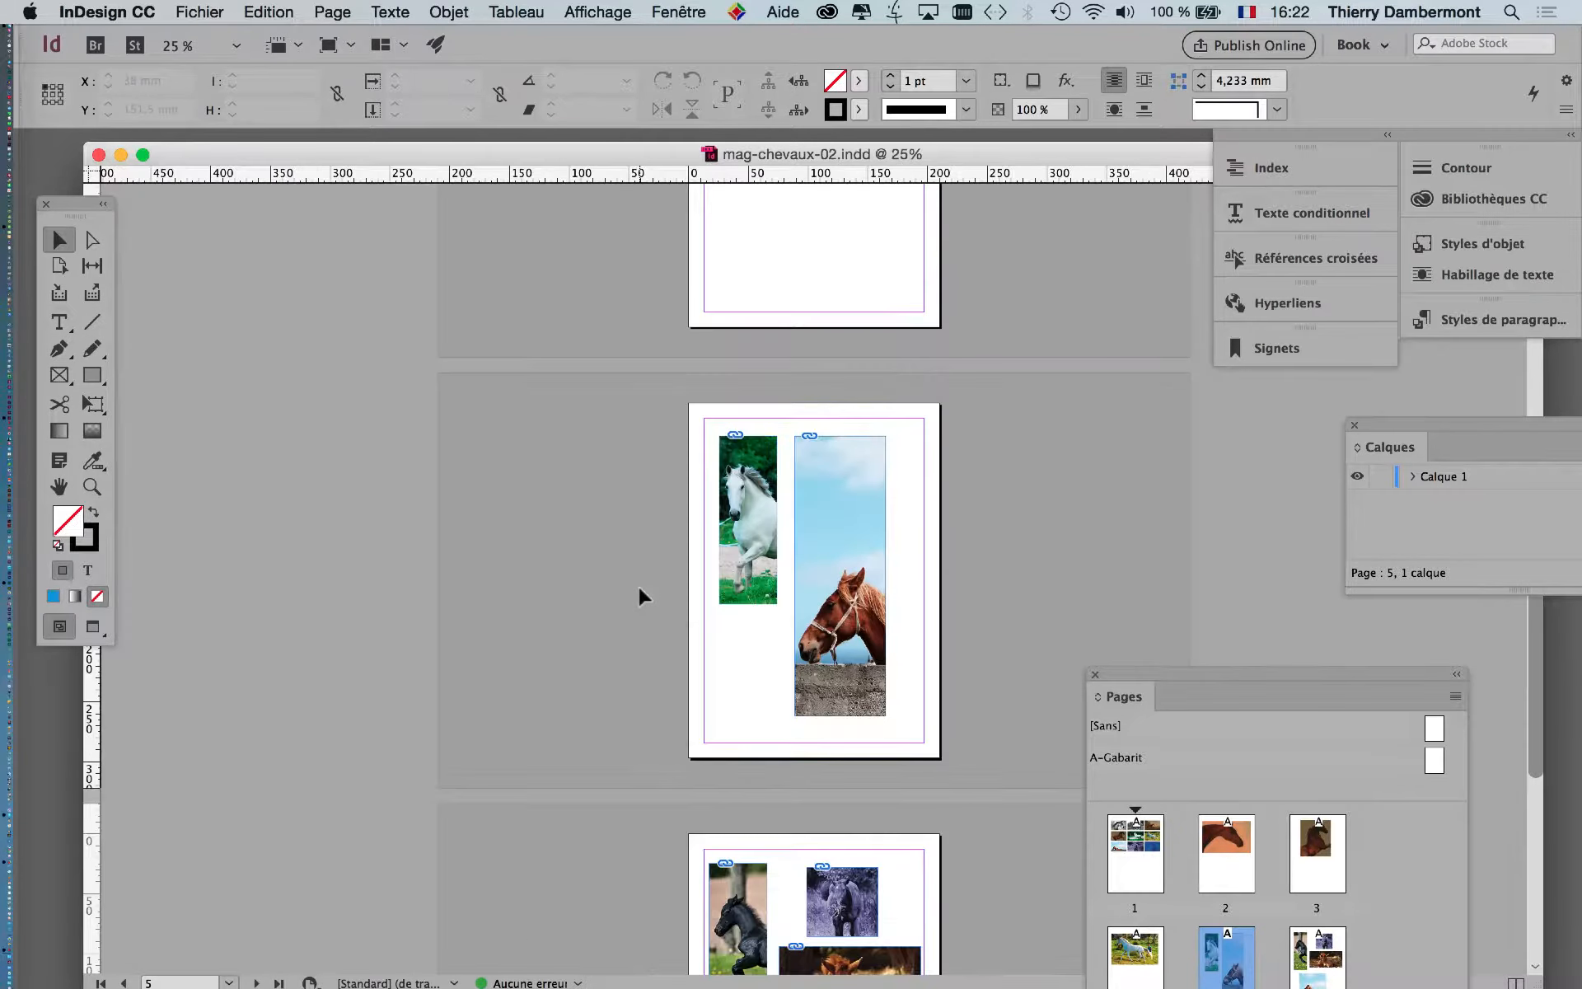
left_click_drag(1154, 683, 1380, 699)
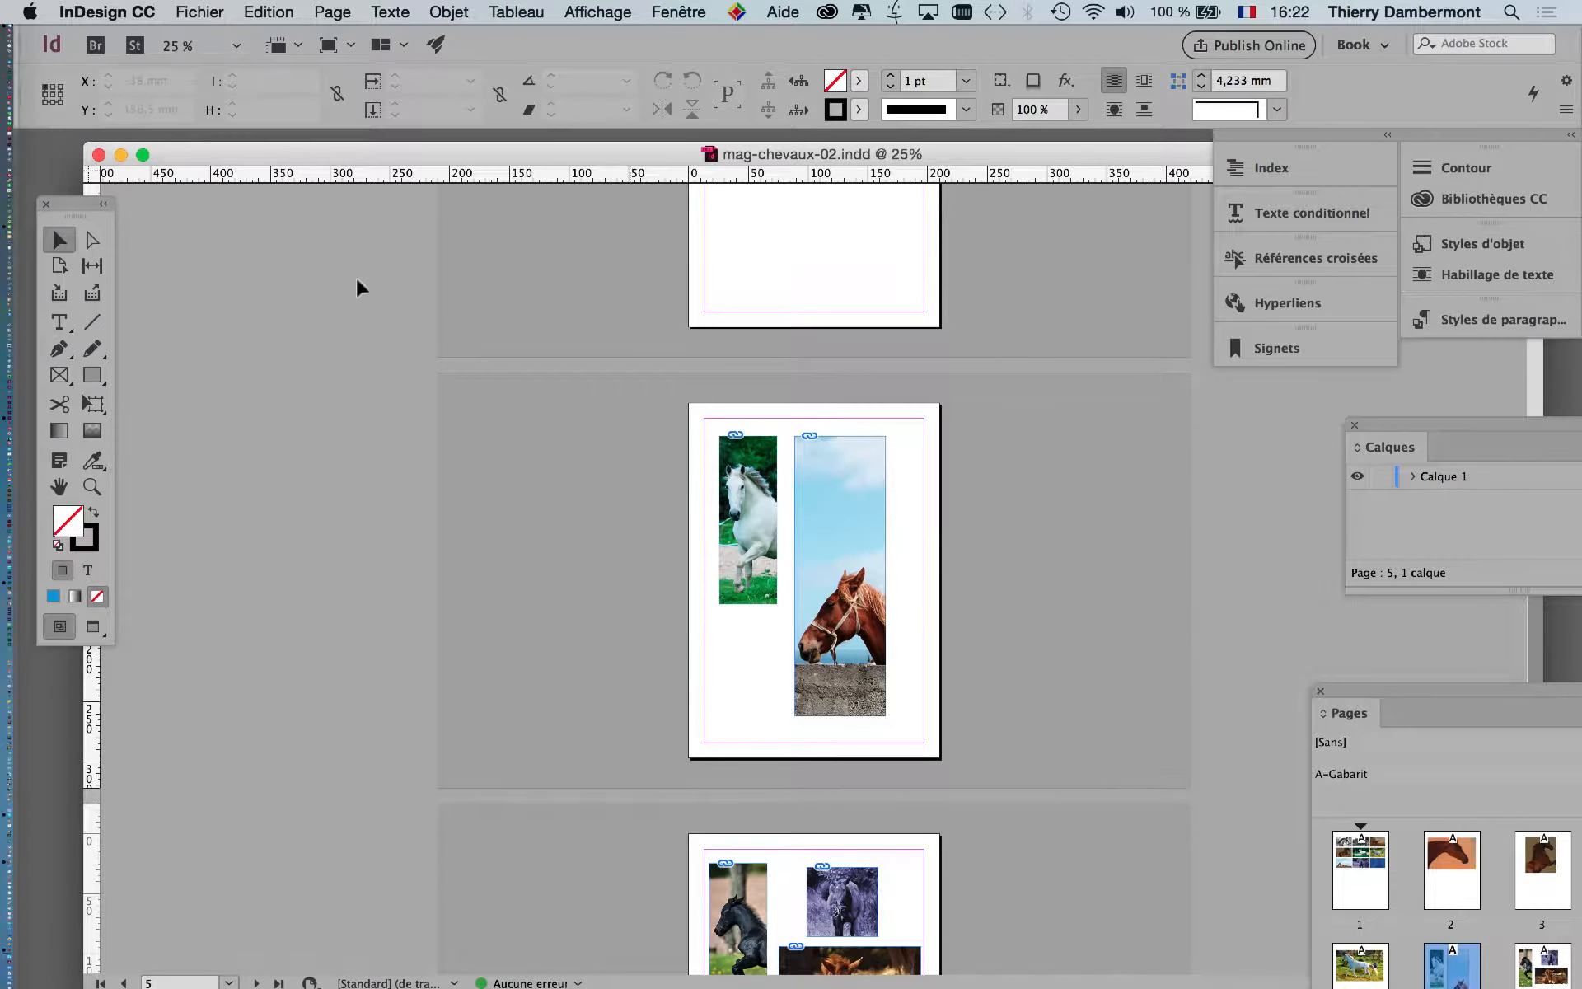
left_click_drag(68, 202, 257, 248)
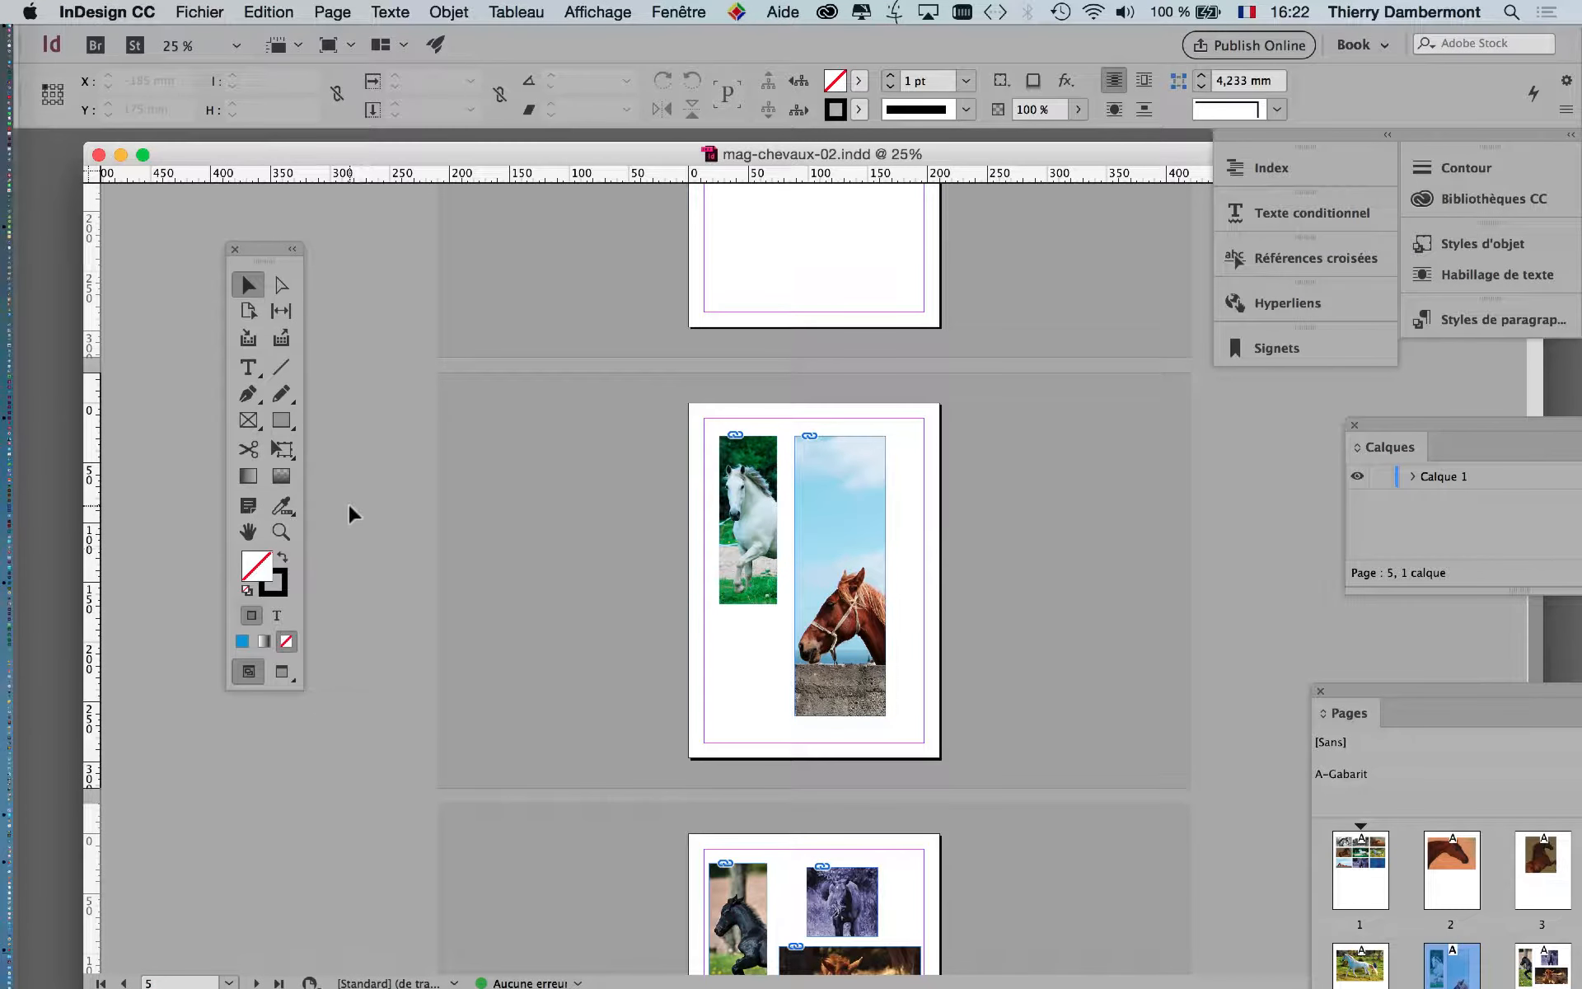
left_click_drag(267, 251, 422, 242)
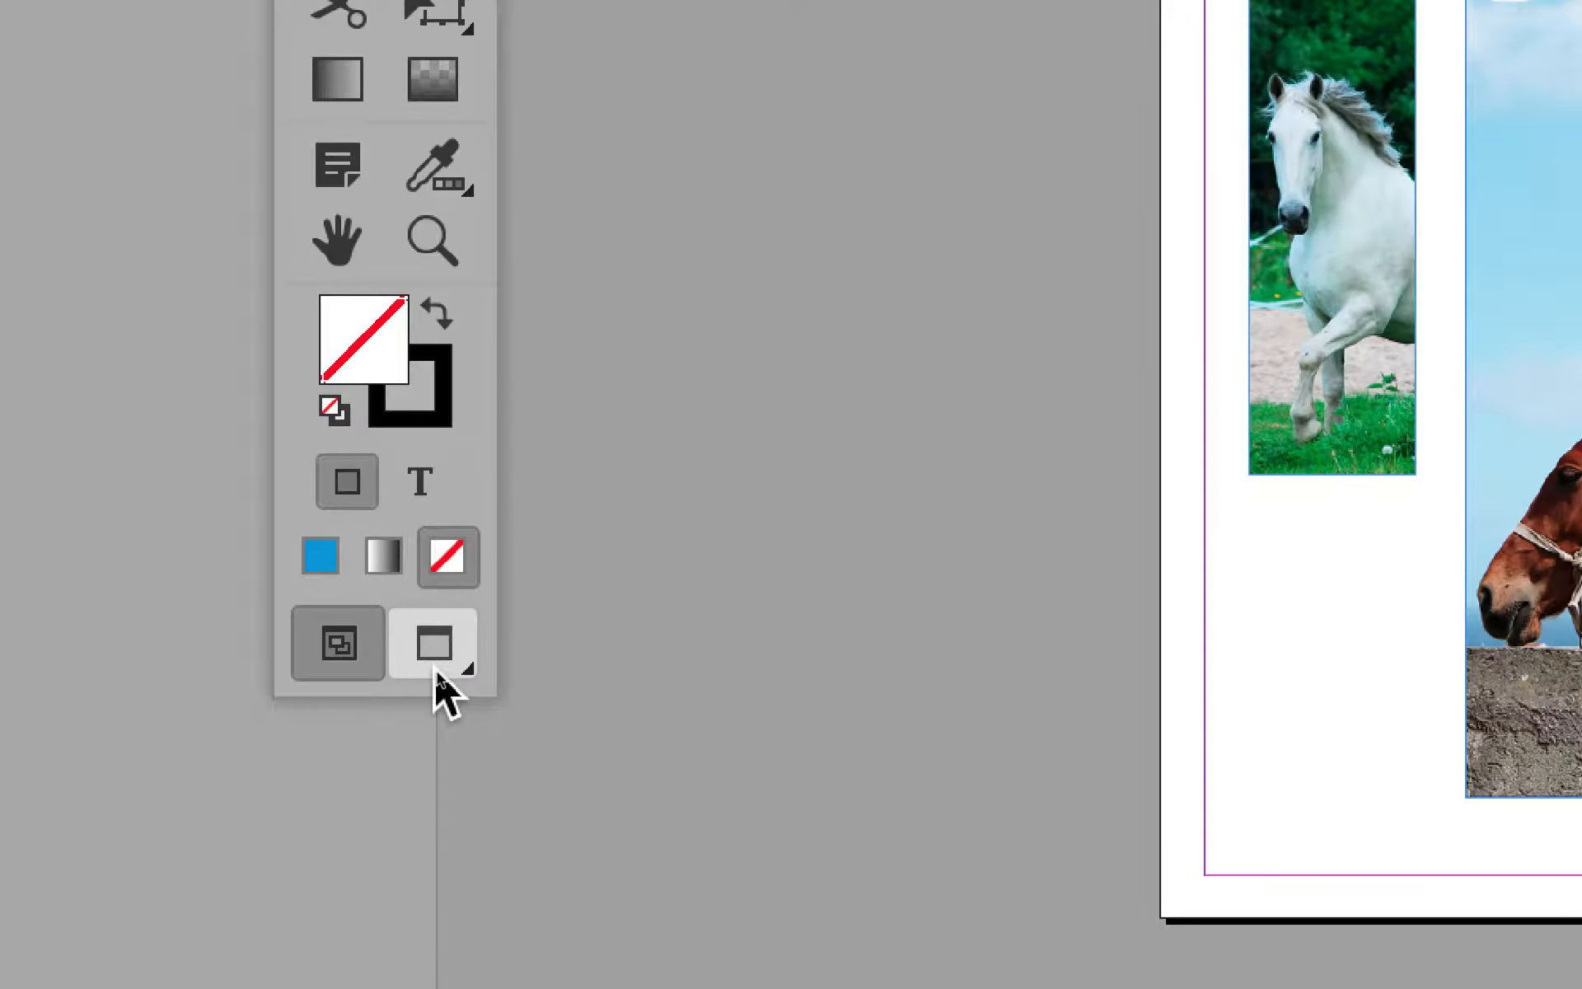
Compare page 5 in Preview and Normal screen modes, ending in Normal mode with frame edges and margins shown.
left_click(433, 666)
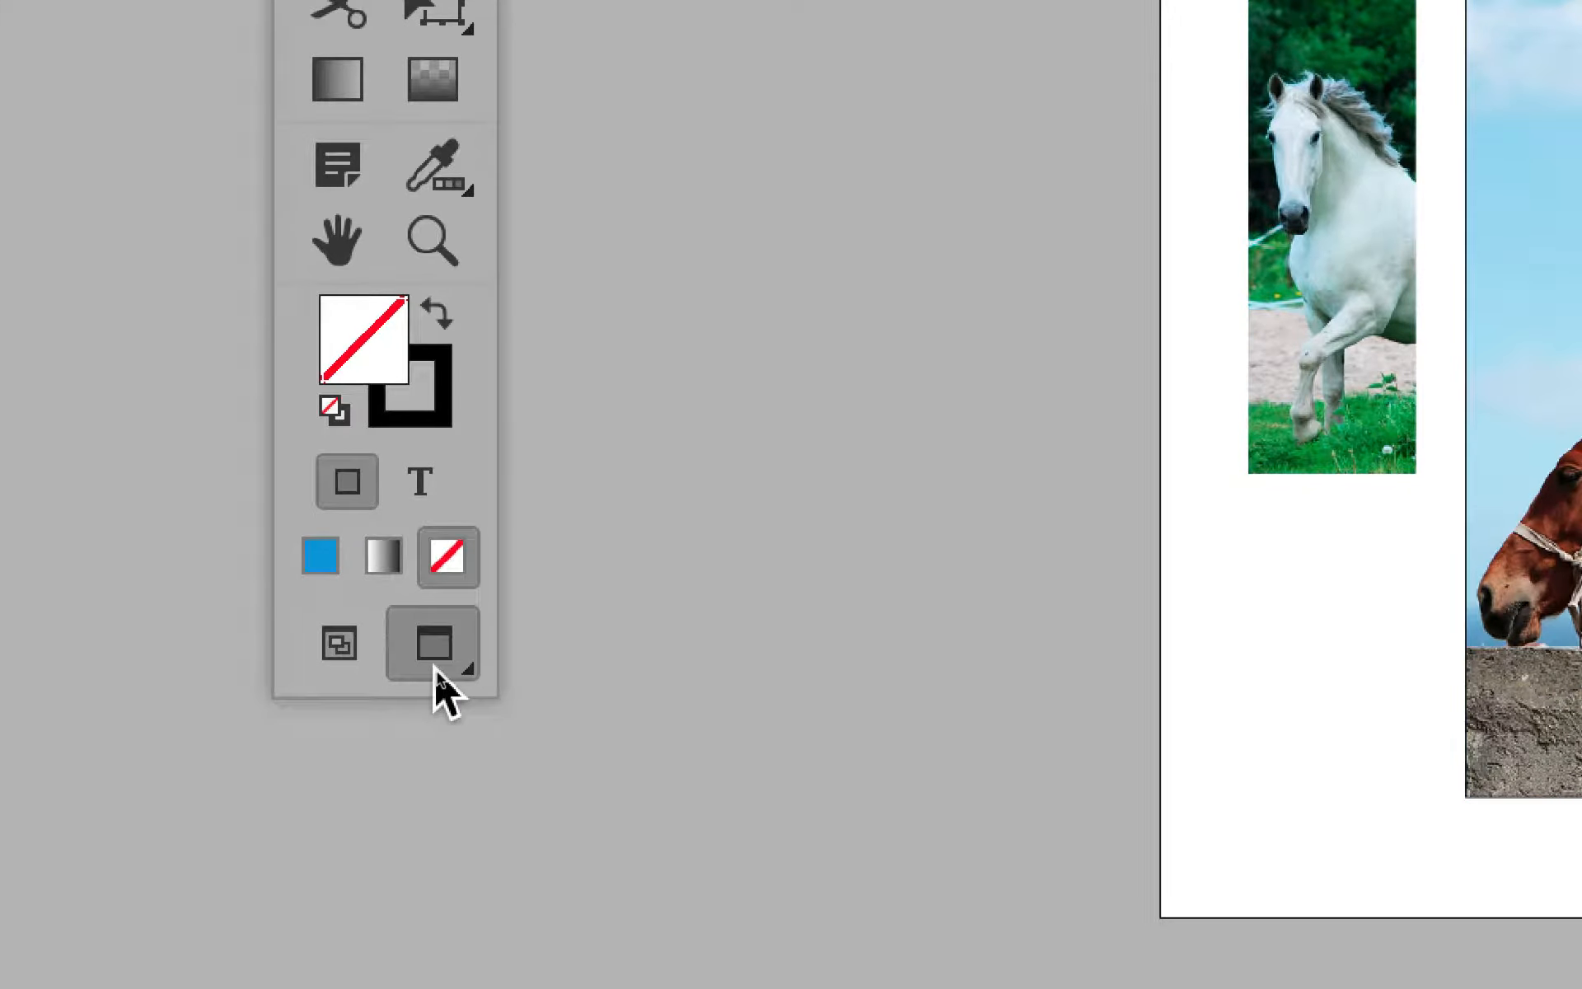
left_click(412, 666)
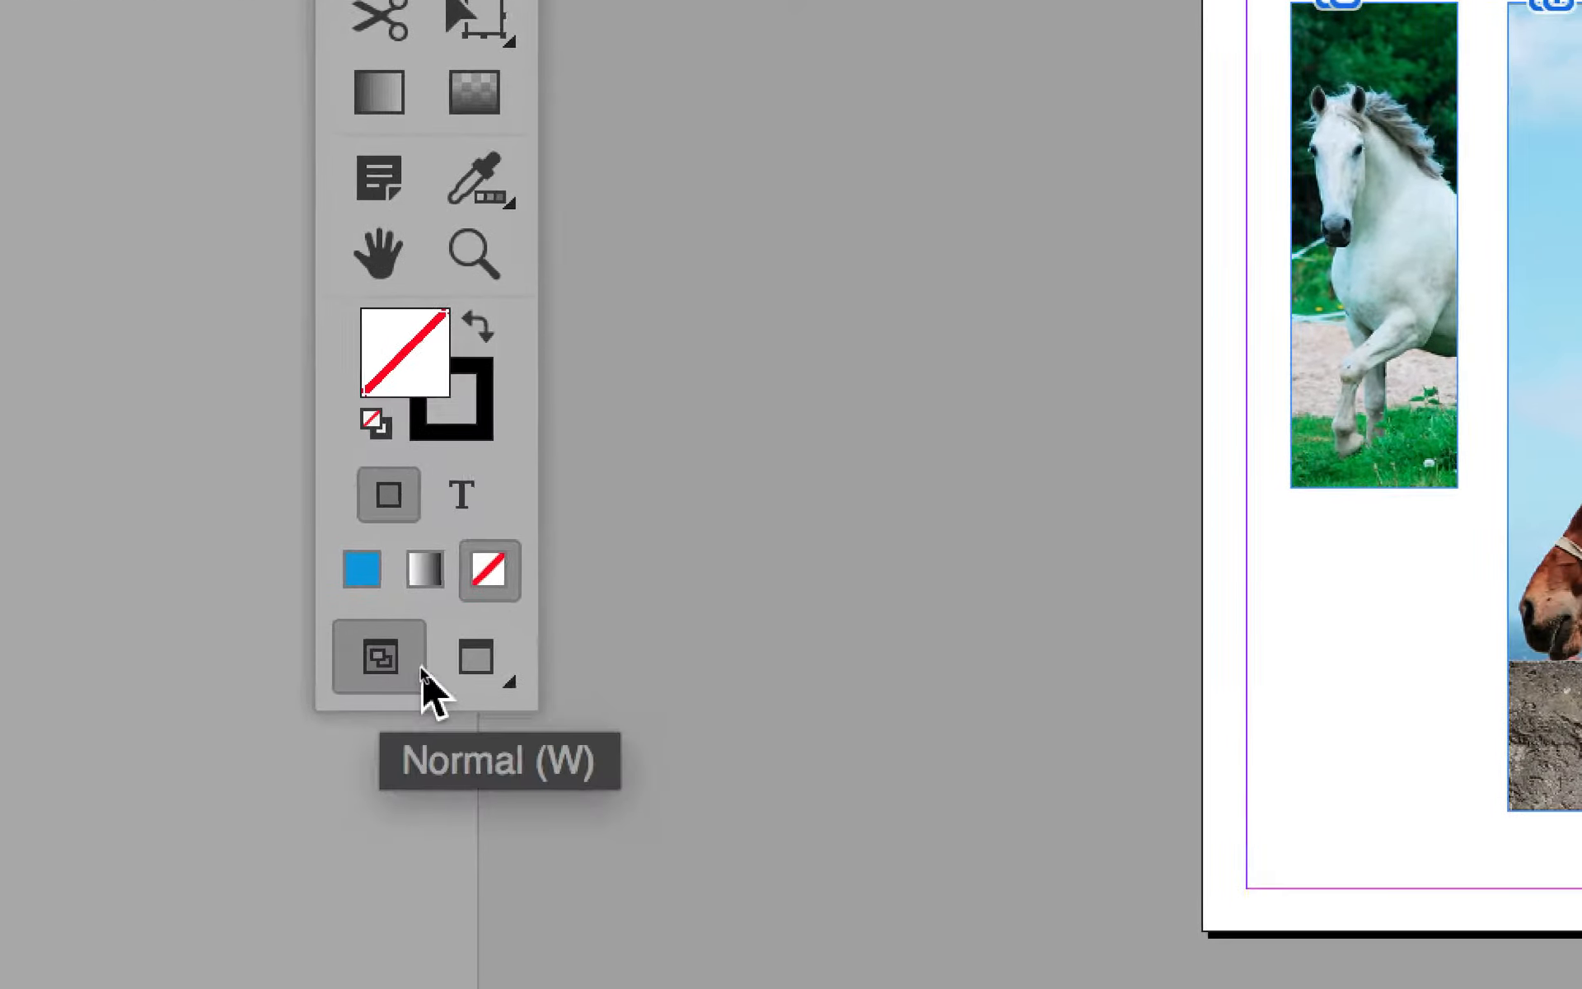
left_click(491, 681)
left_click(412, 668)
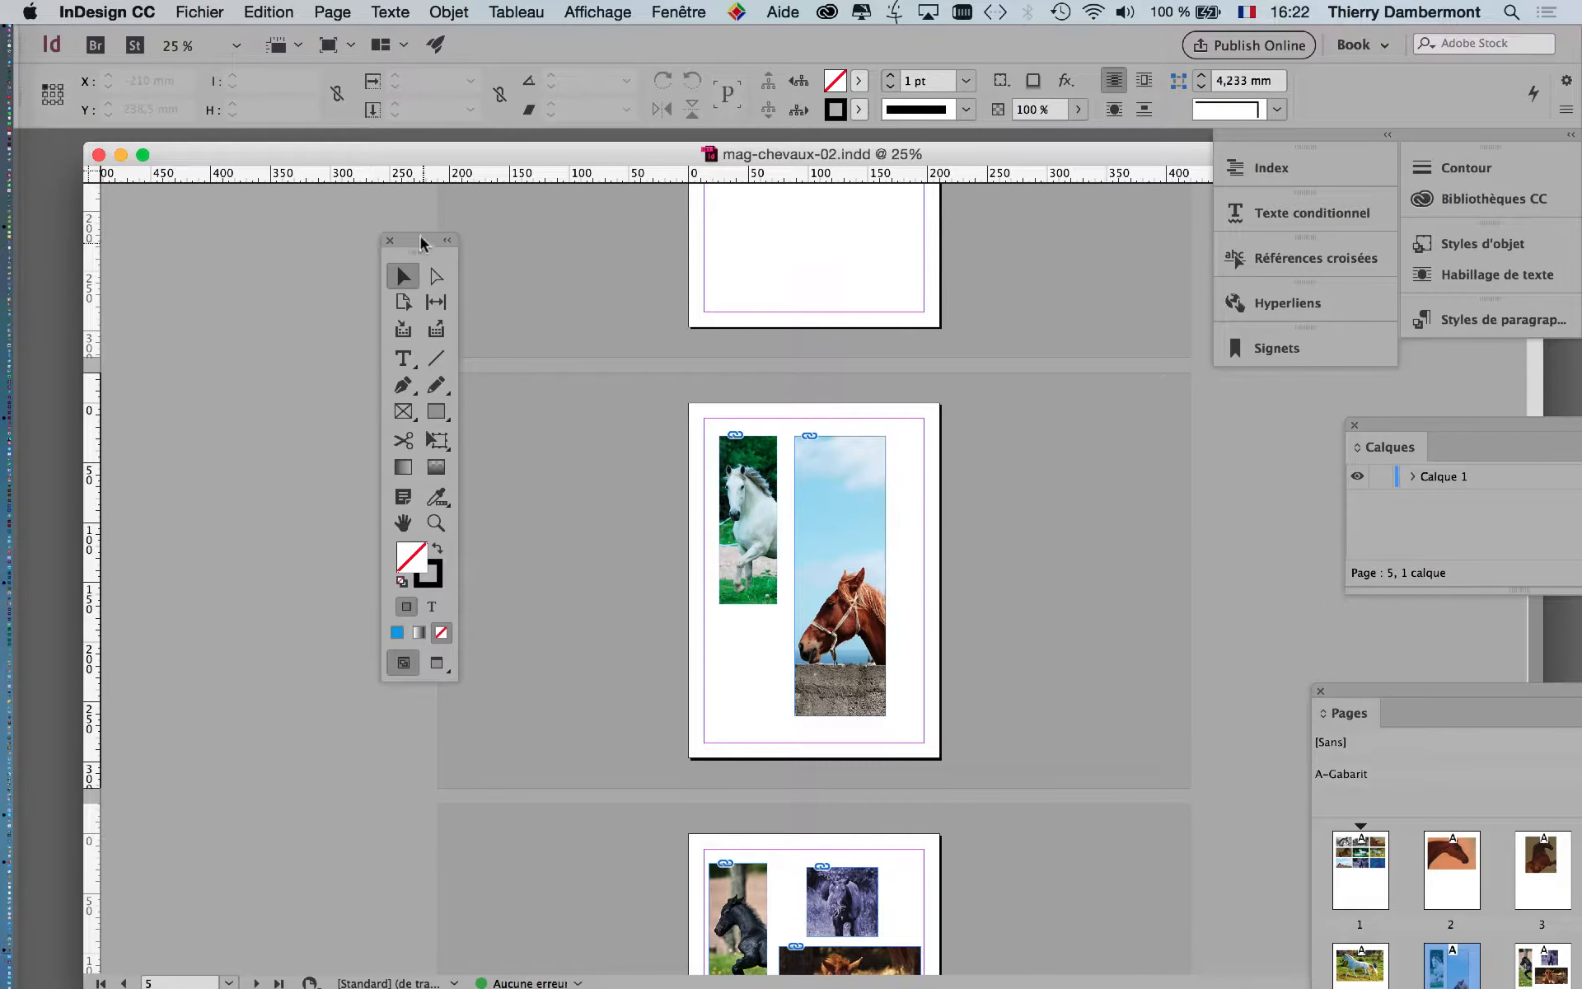
left_click_drag(417, 241, 264, 239)
key("super+equal")
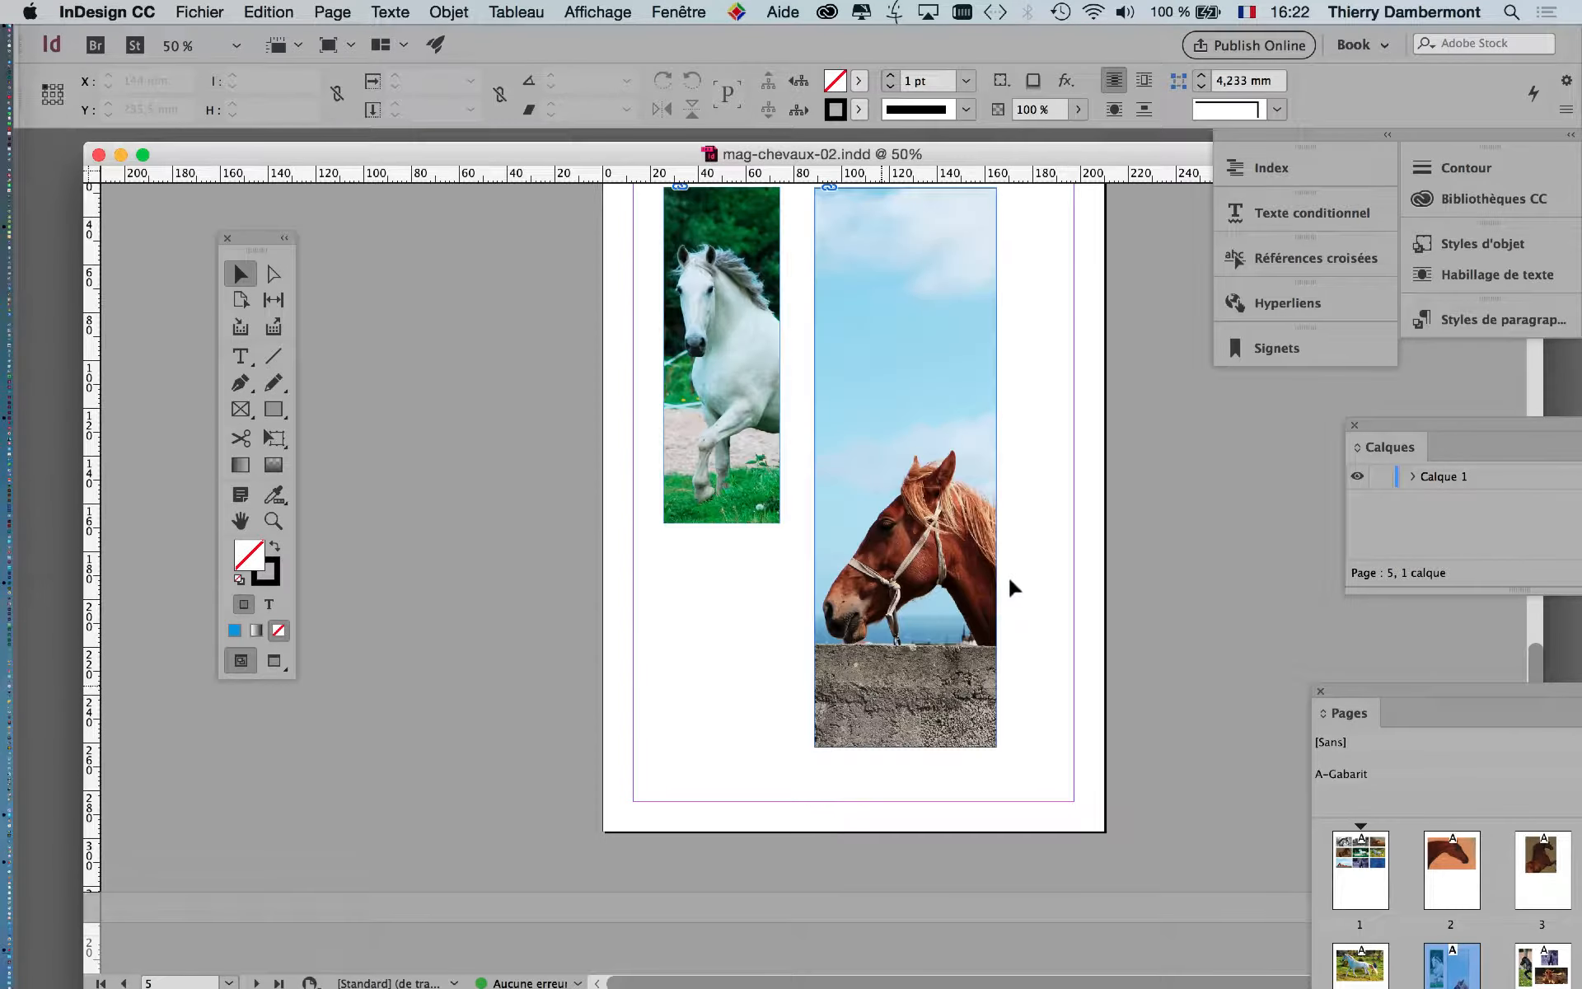
scroll(1016, 590, "up", 3)
left_click(275, 669)
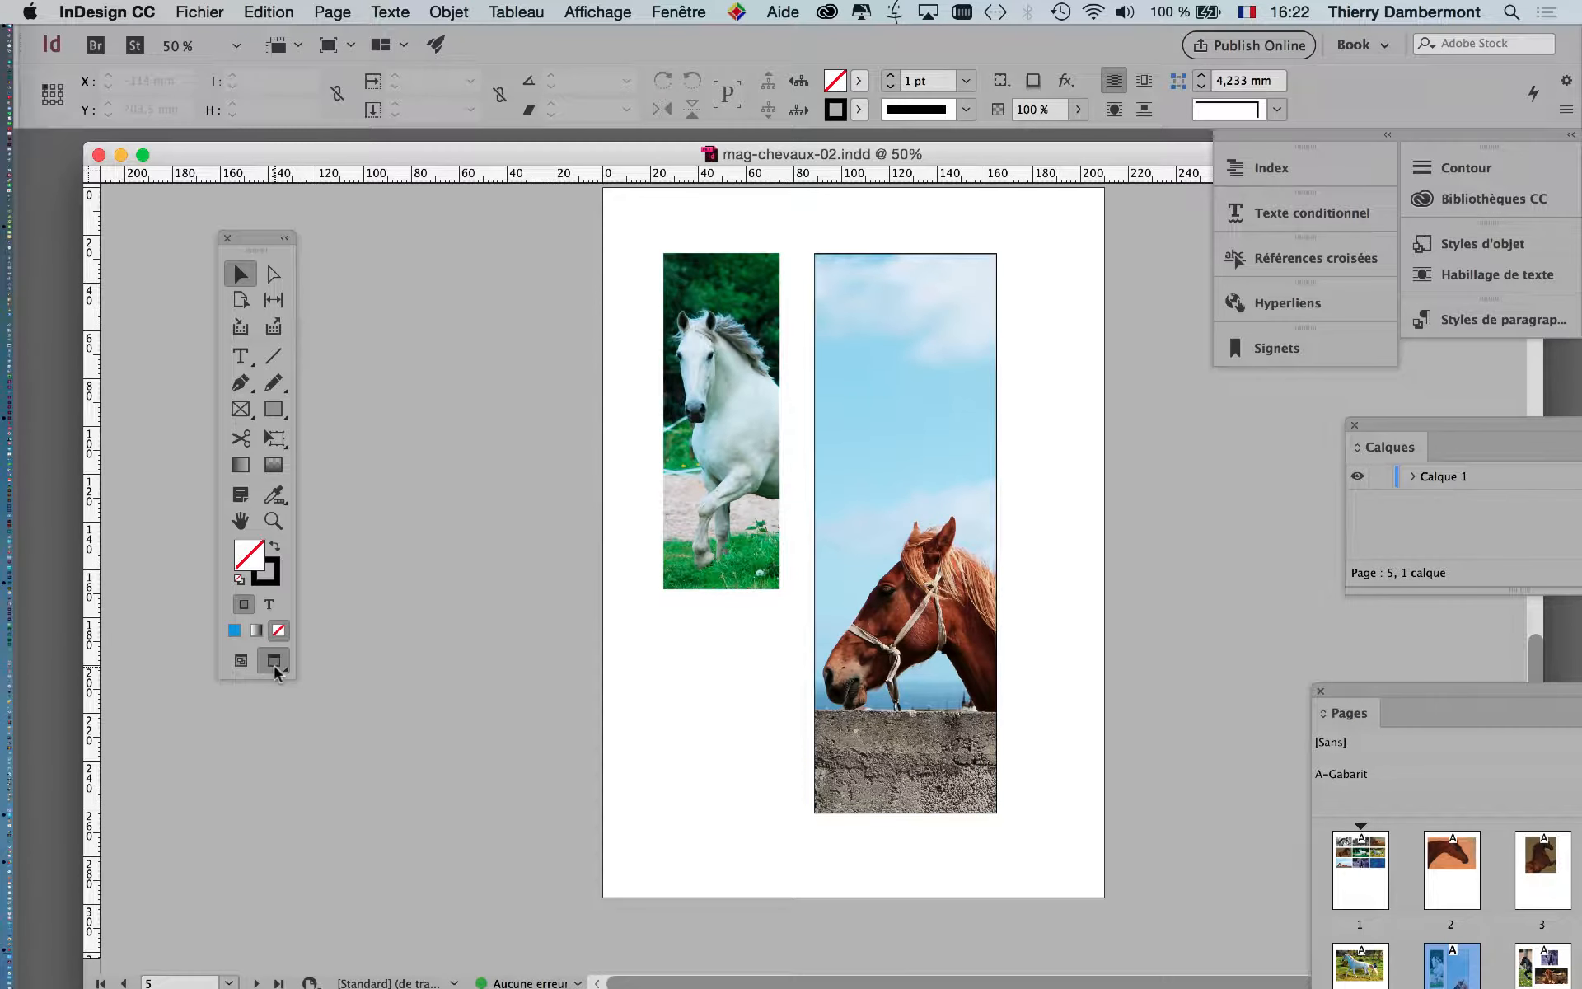
left_click(247, 672)
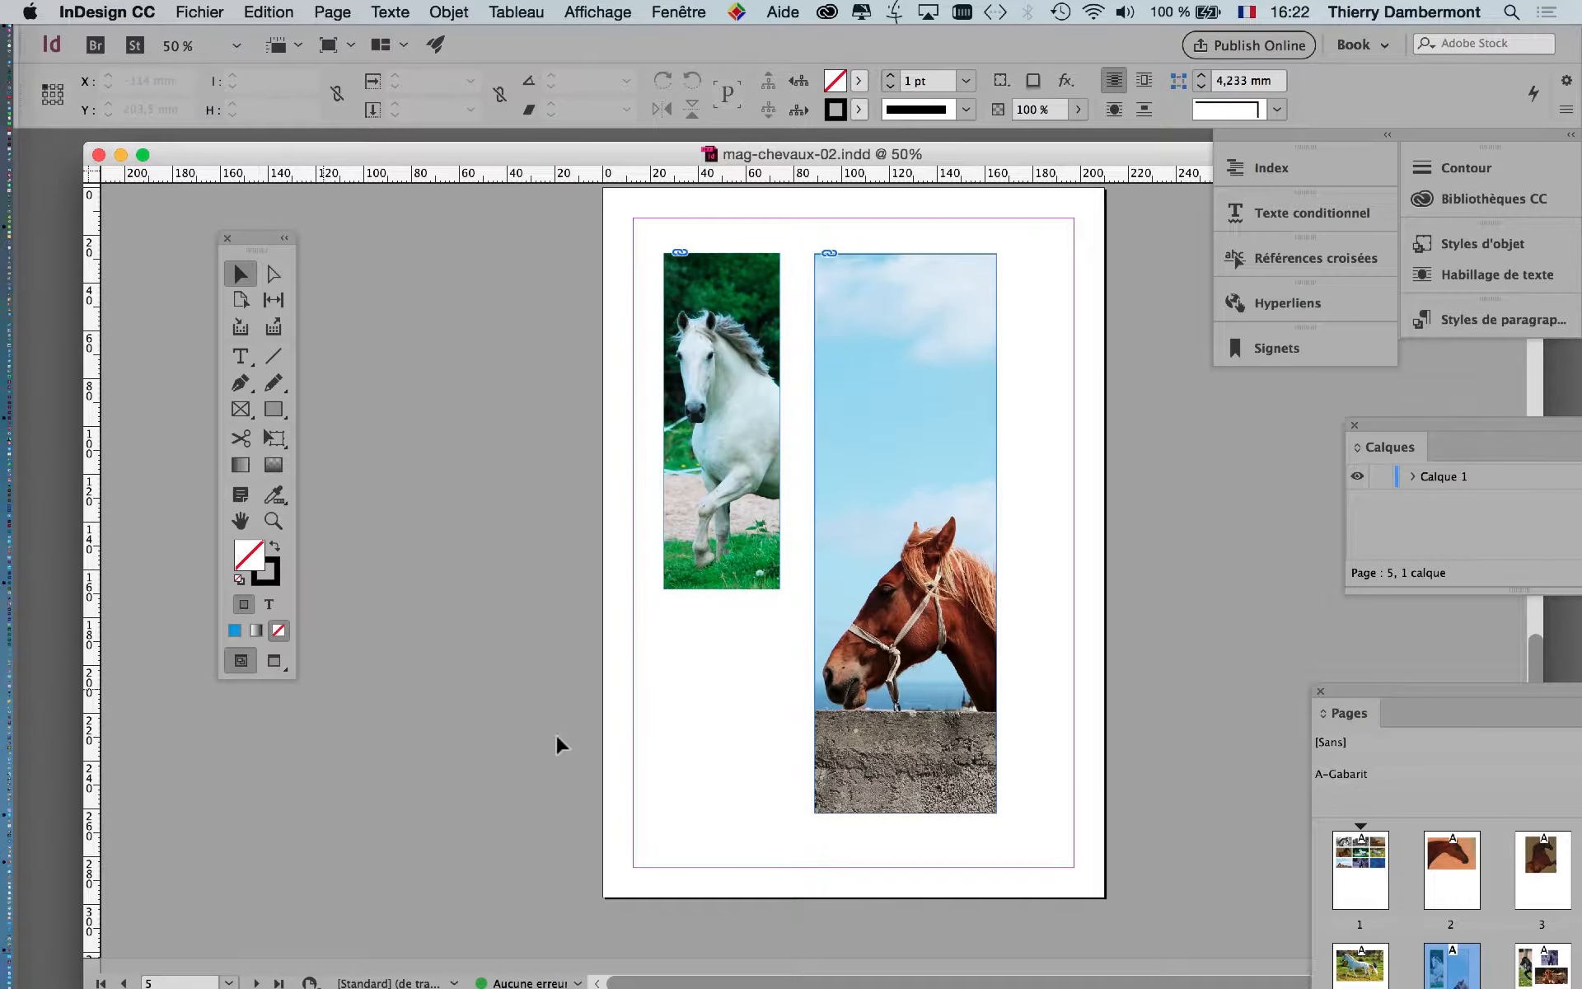
Import White_horse-K8855-1.psd and place it on the pasteboard beside page 5 in a frame about 190 by 130 mm.
key("super+minus")
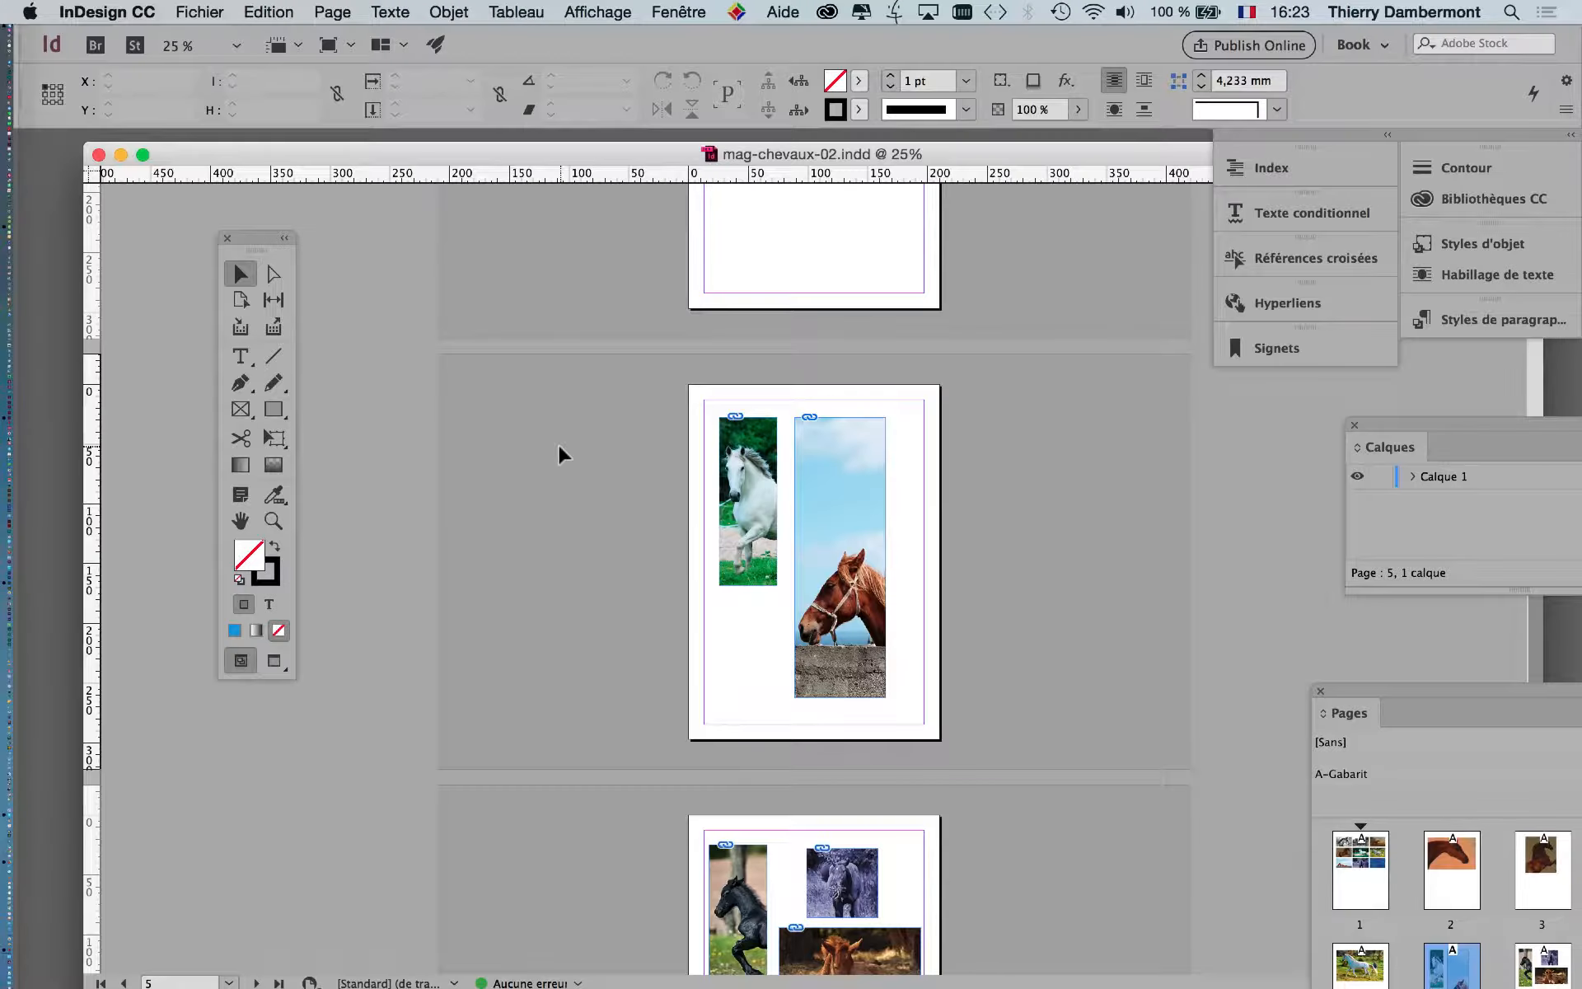
key("super+d")
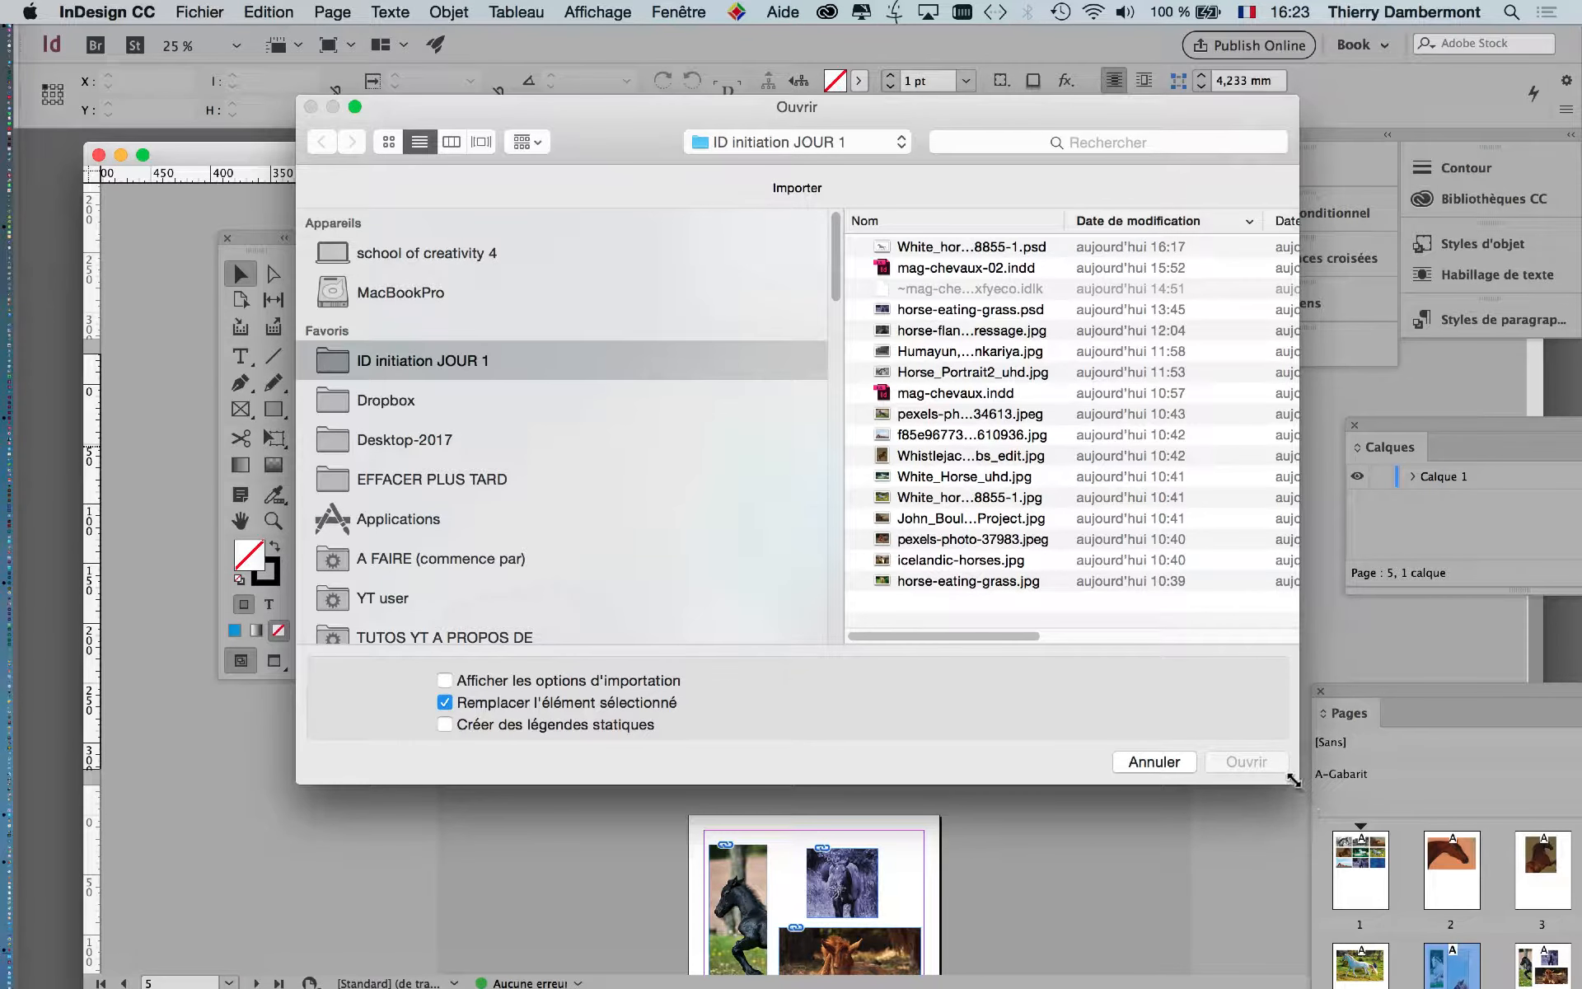
left_click_drag(1294, 779, 1347, 756)
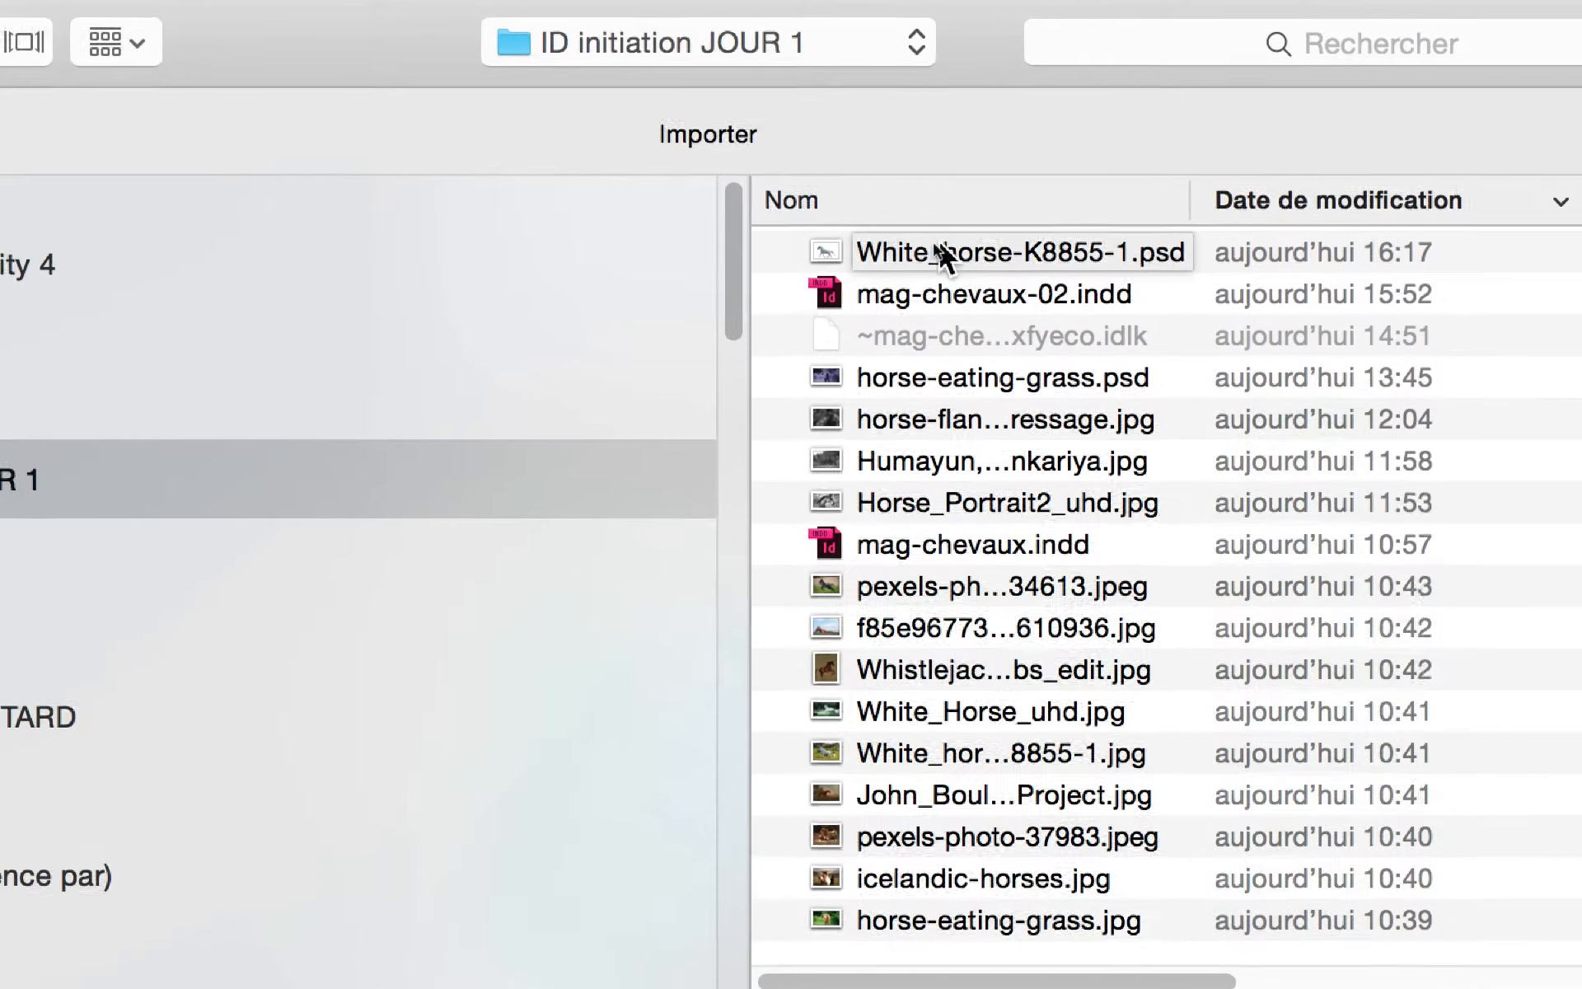
left_click(940, 245)
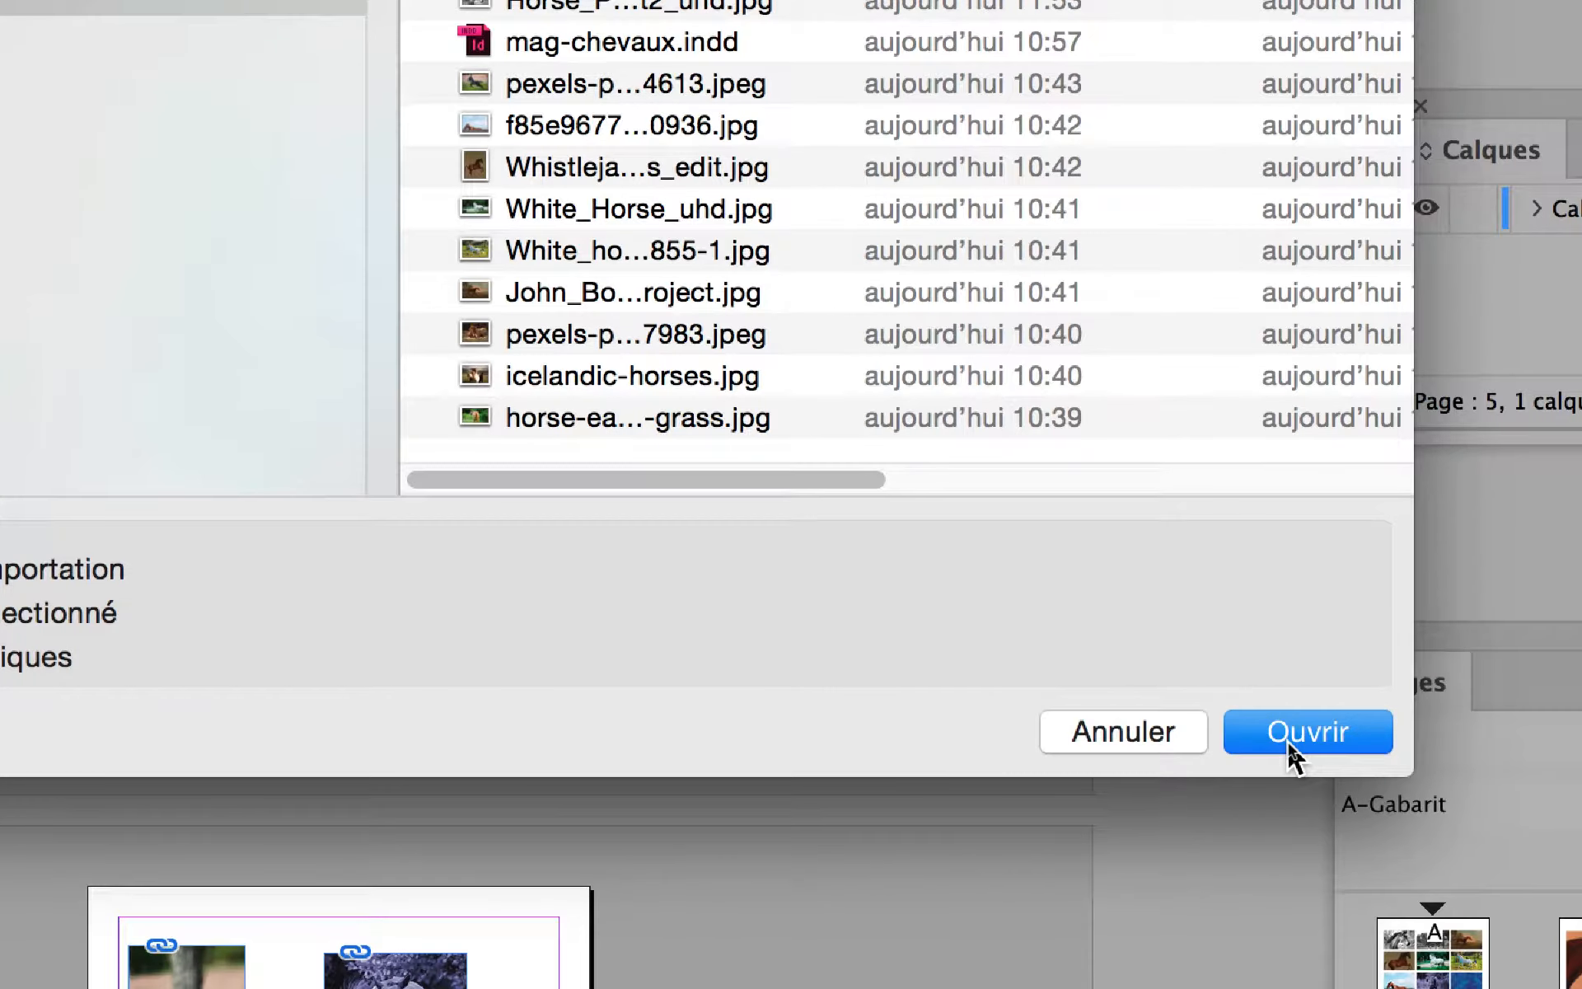
left_click(1291, 744)
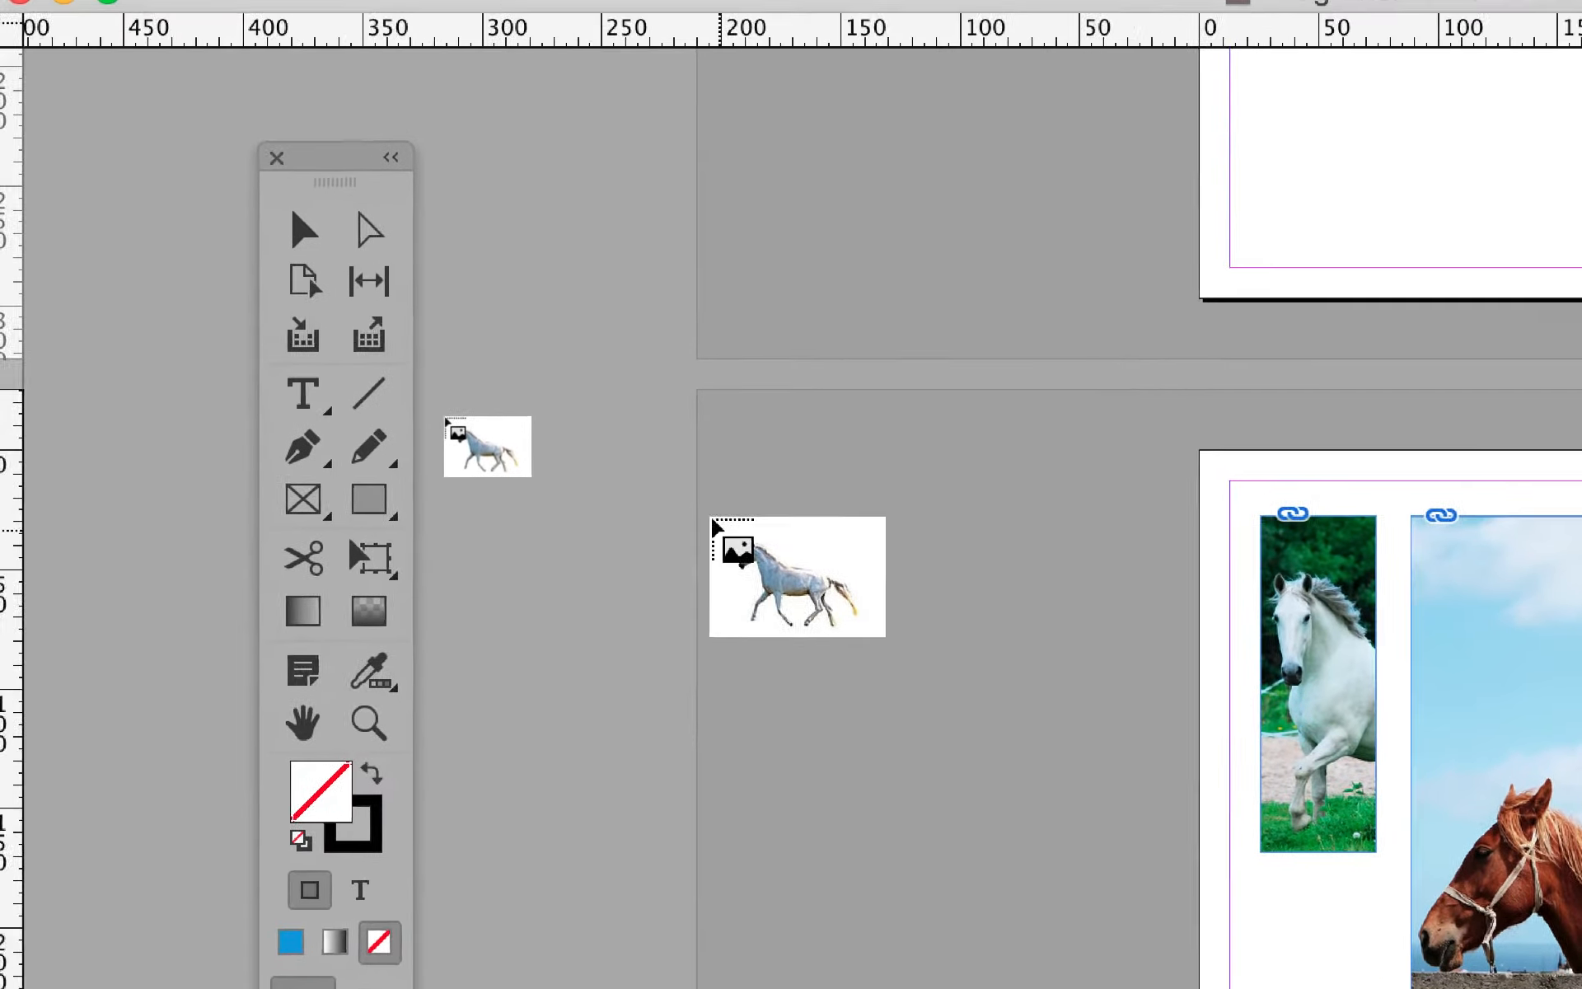
left_click_drag(712, 520, 1078, 733)
left_click_drag(842, 596, 920, 636)
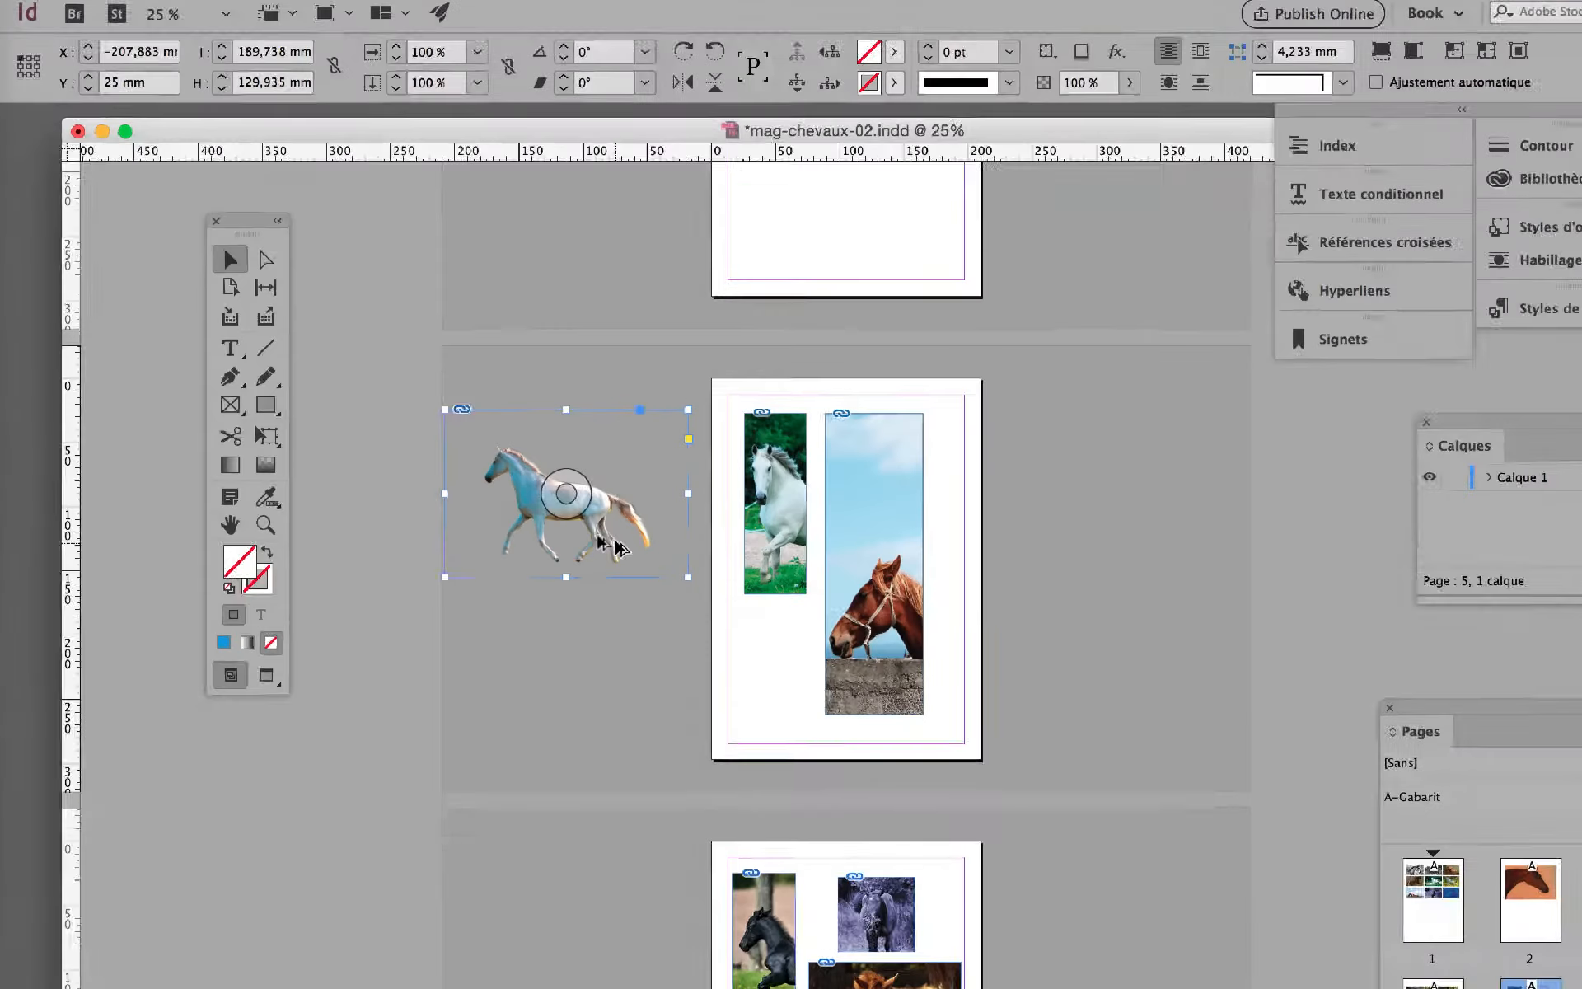
key("super+d")
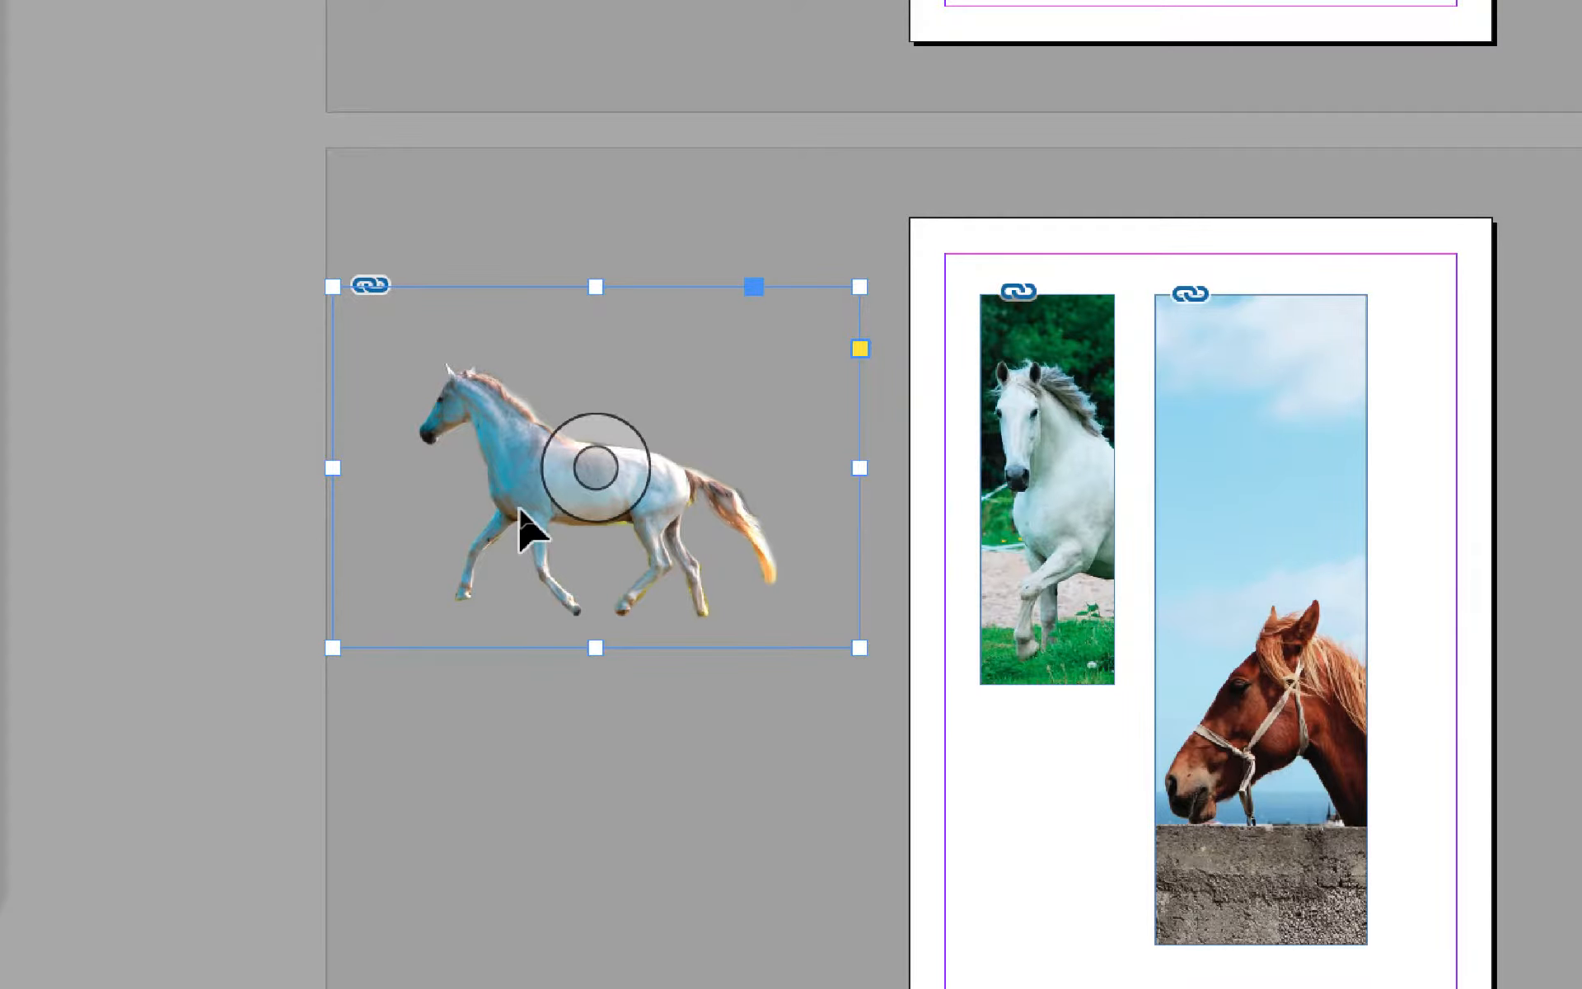
Move the cut-out horse with its frame over the photos on page 5 and back onto the pasteboard.
left_click_drag(527, 527, 1120, 660)
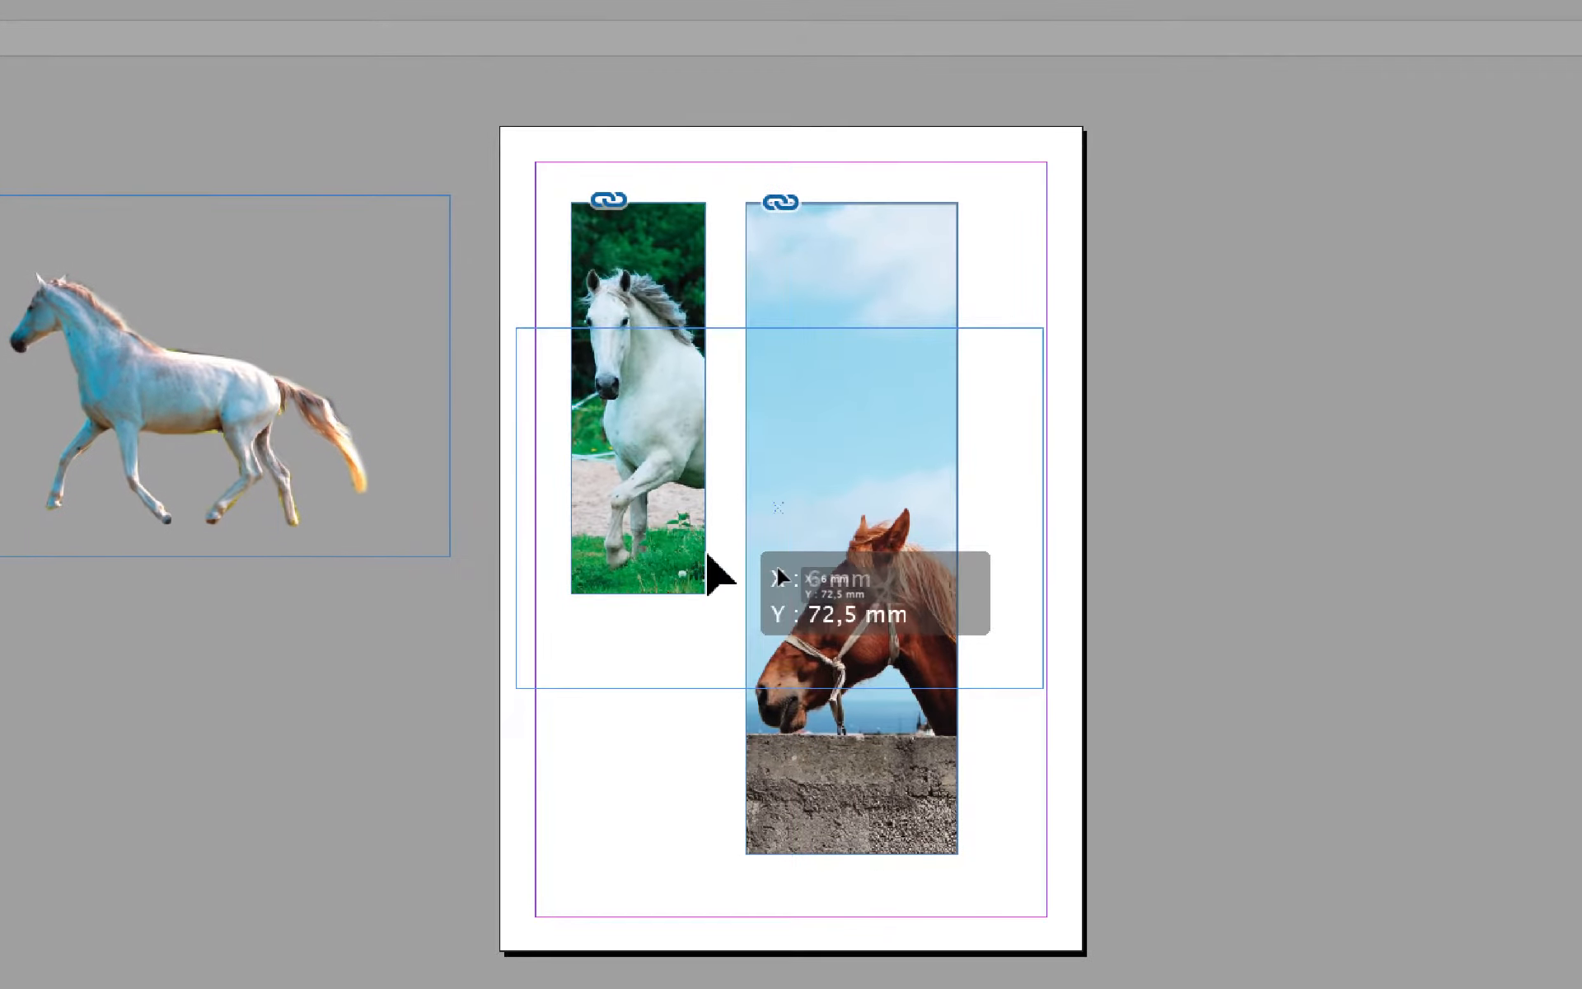
left_click_drag(778, 577, 32, 425)
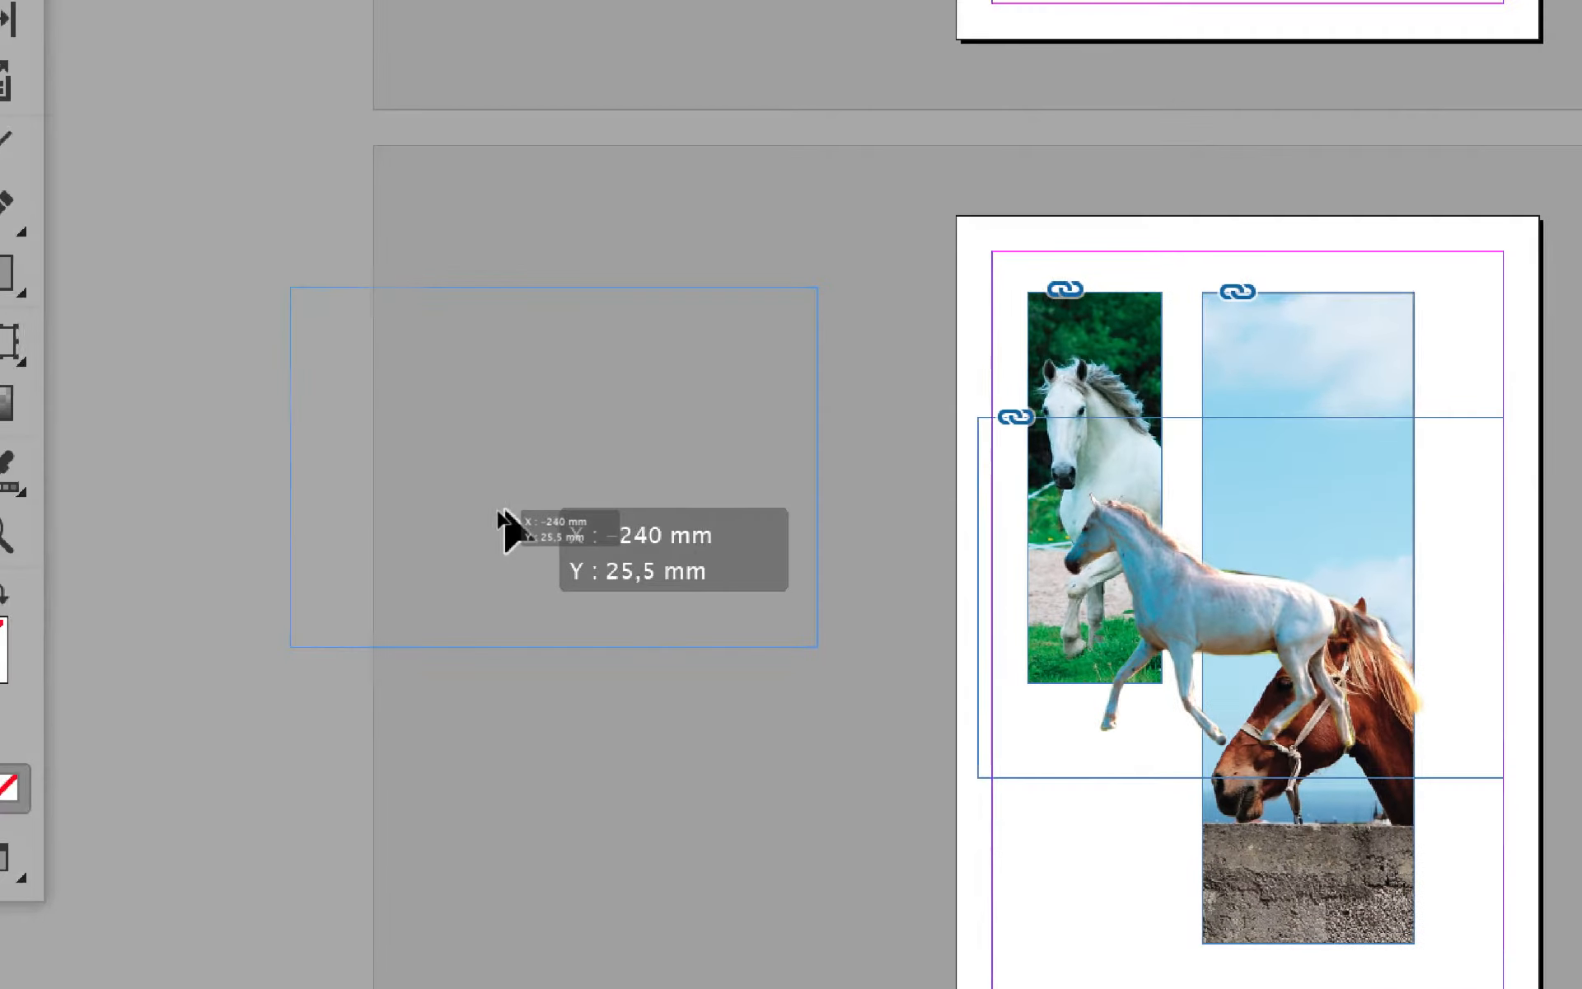
left_click_drag(504, 528, 547, 520)
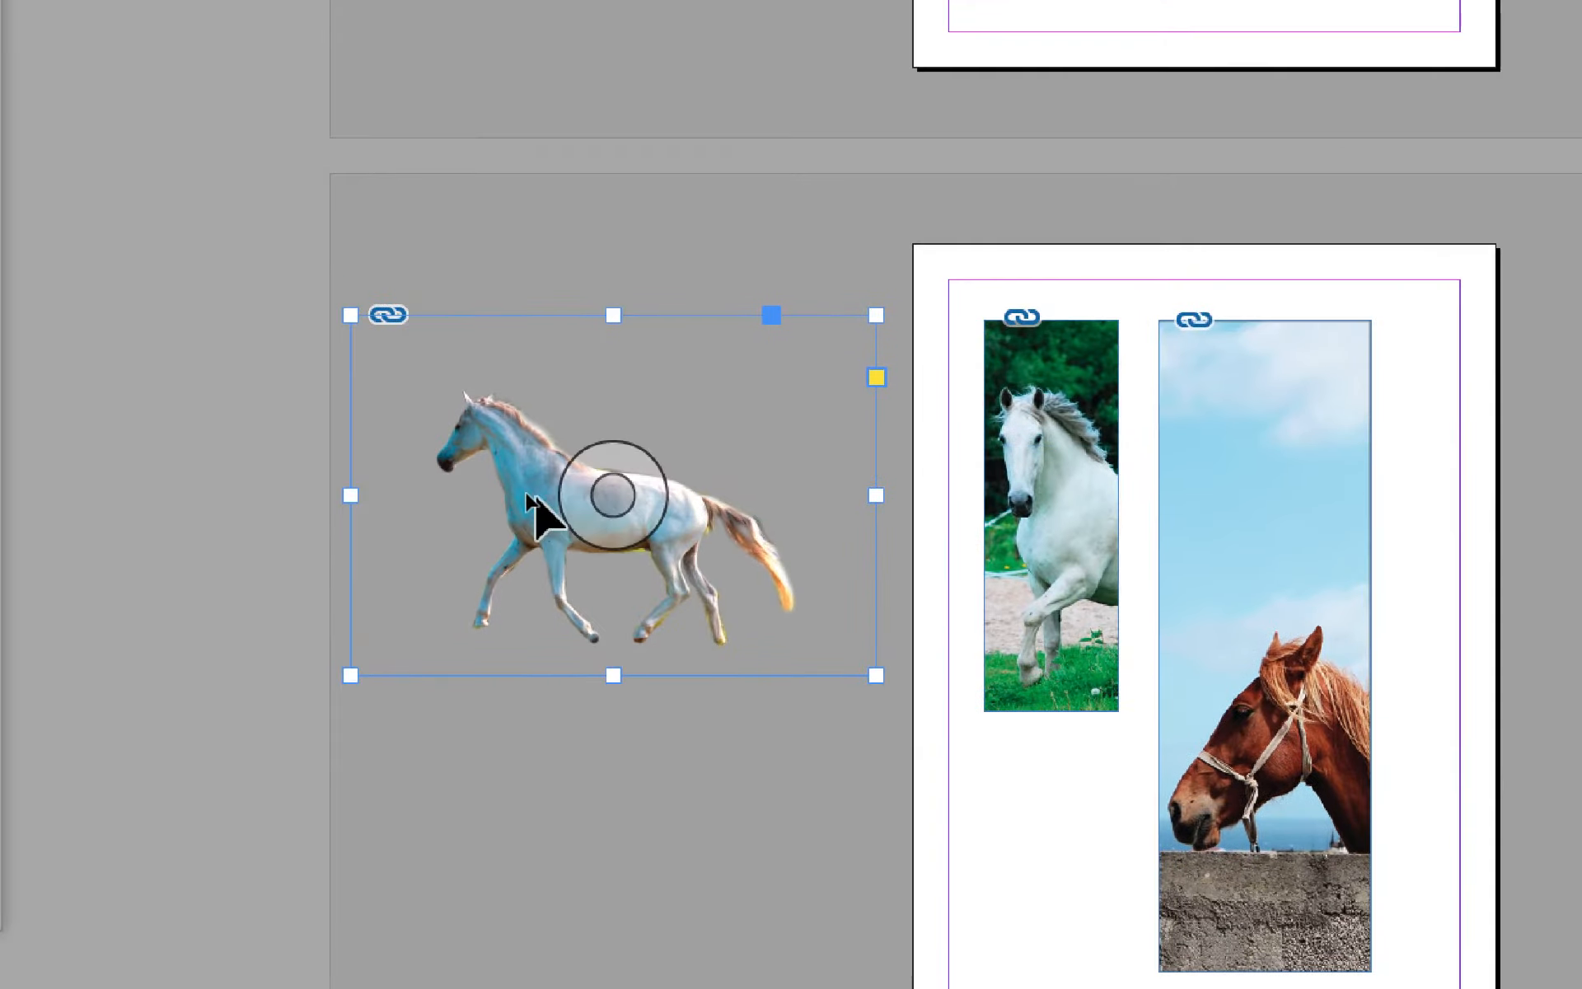
Try moving the cut-out horse image independently of its frame towards page 5, and restore it within the frame.
double_click(532, 496)
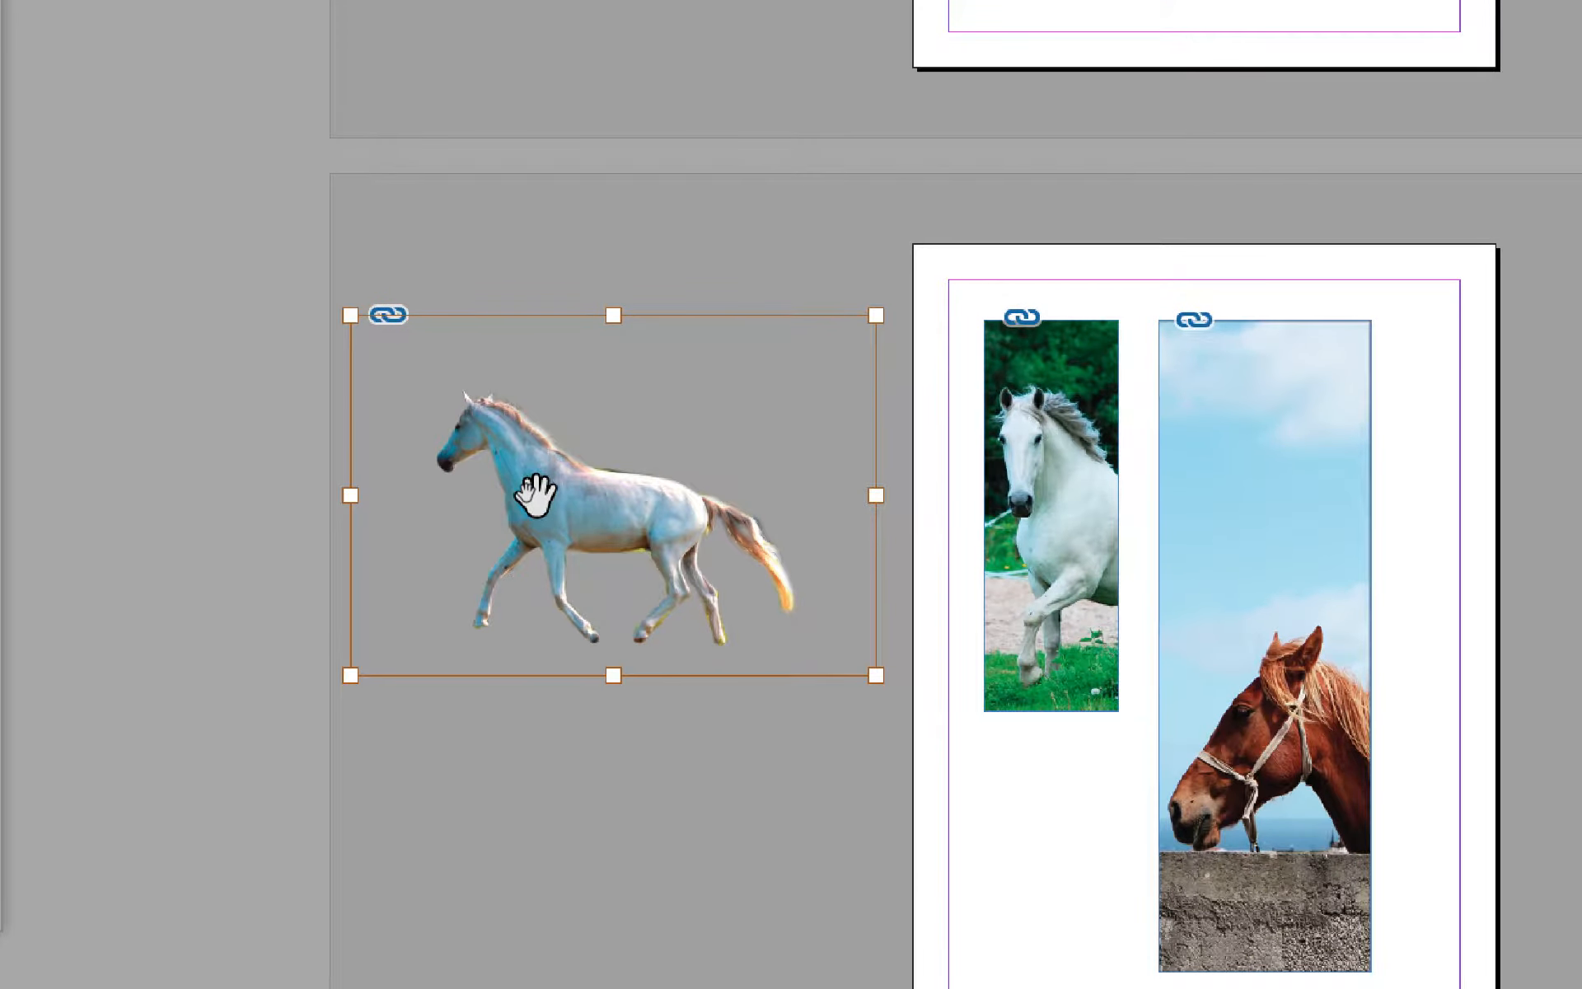
left_click_drag(534, 492, 667, 551)
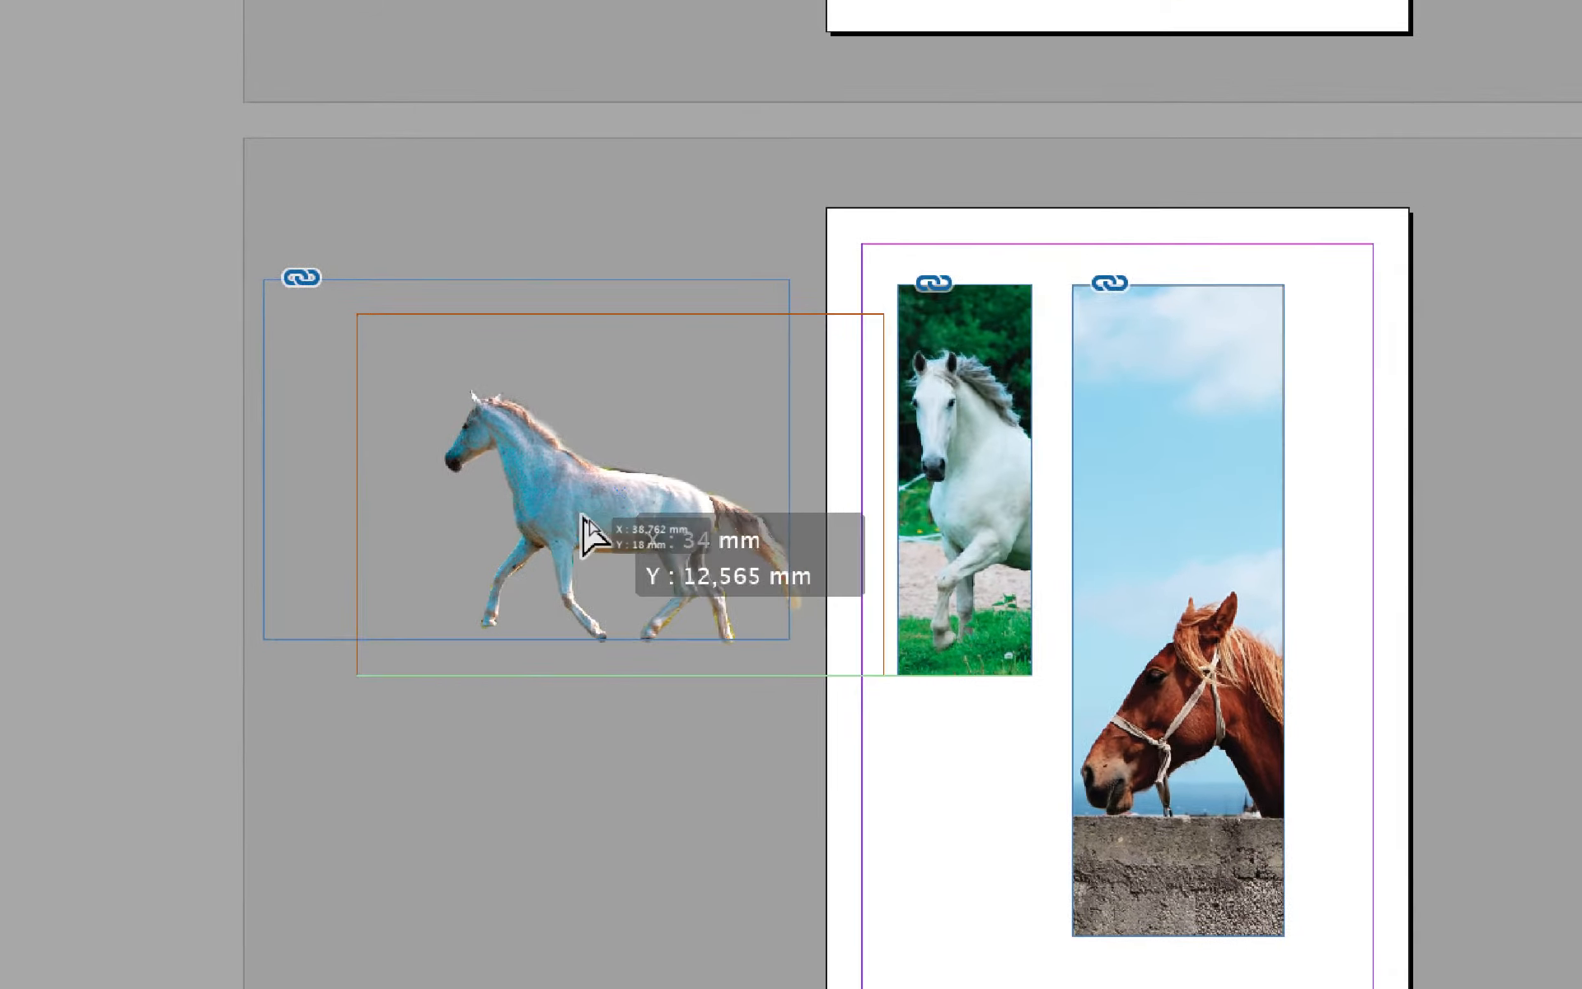
left_click_drag(583, 518, 735, 557)
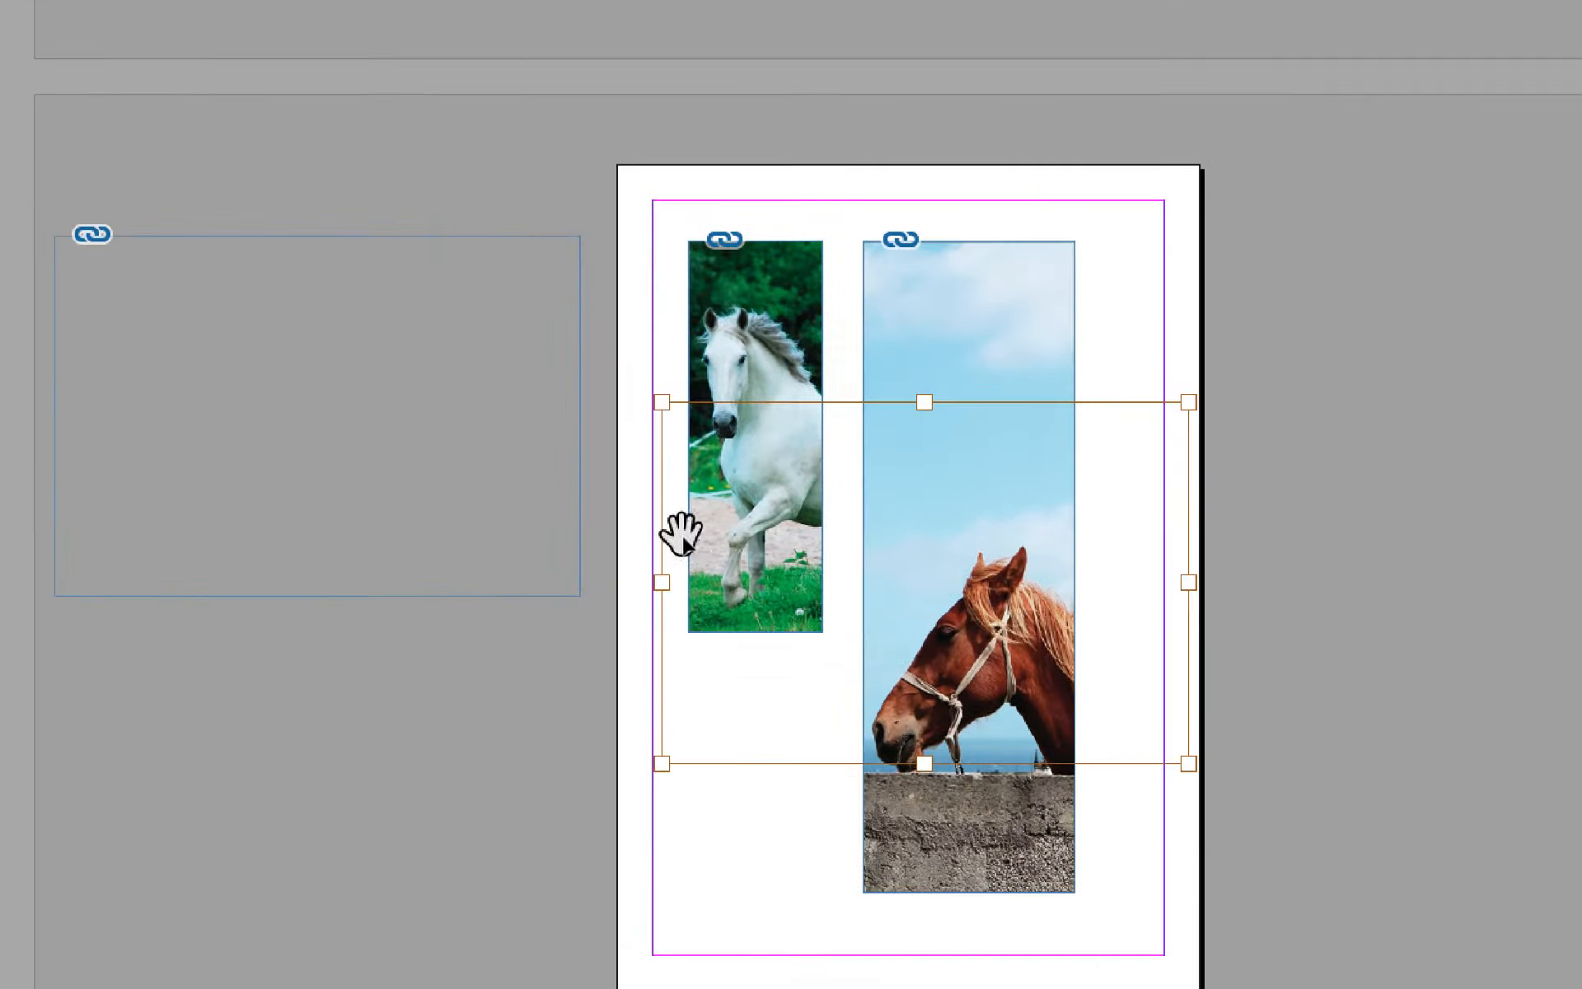
left_click(645, 548)
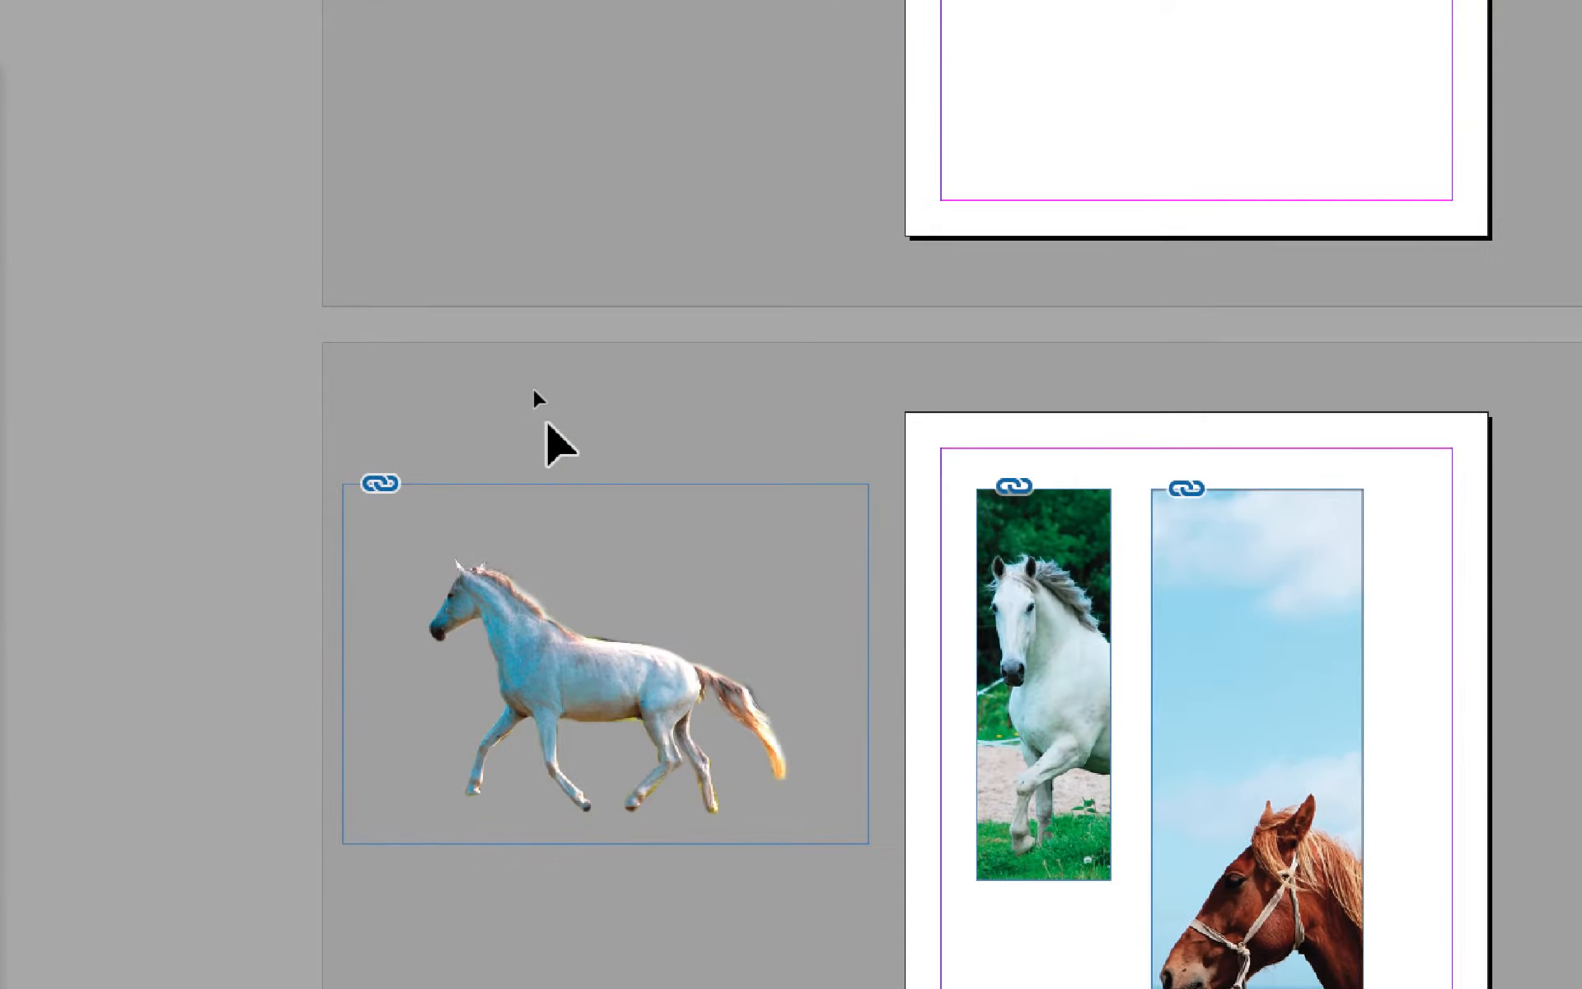
Move the cut-out horse's frame over the sky of the brown horse photo, and the white horse photo onto the pasteboard.
left_click(568, 510)
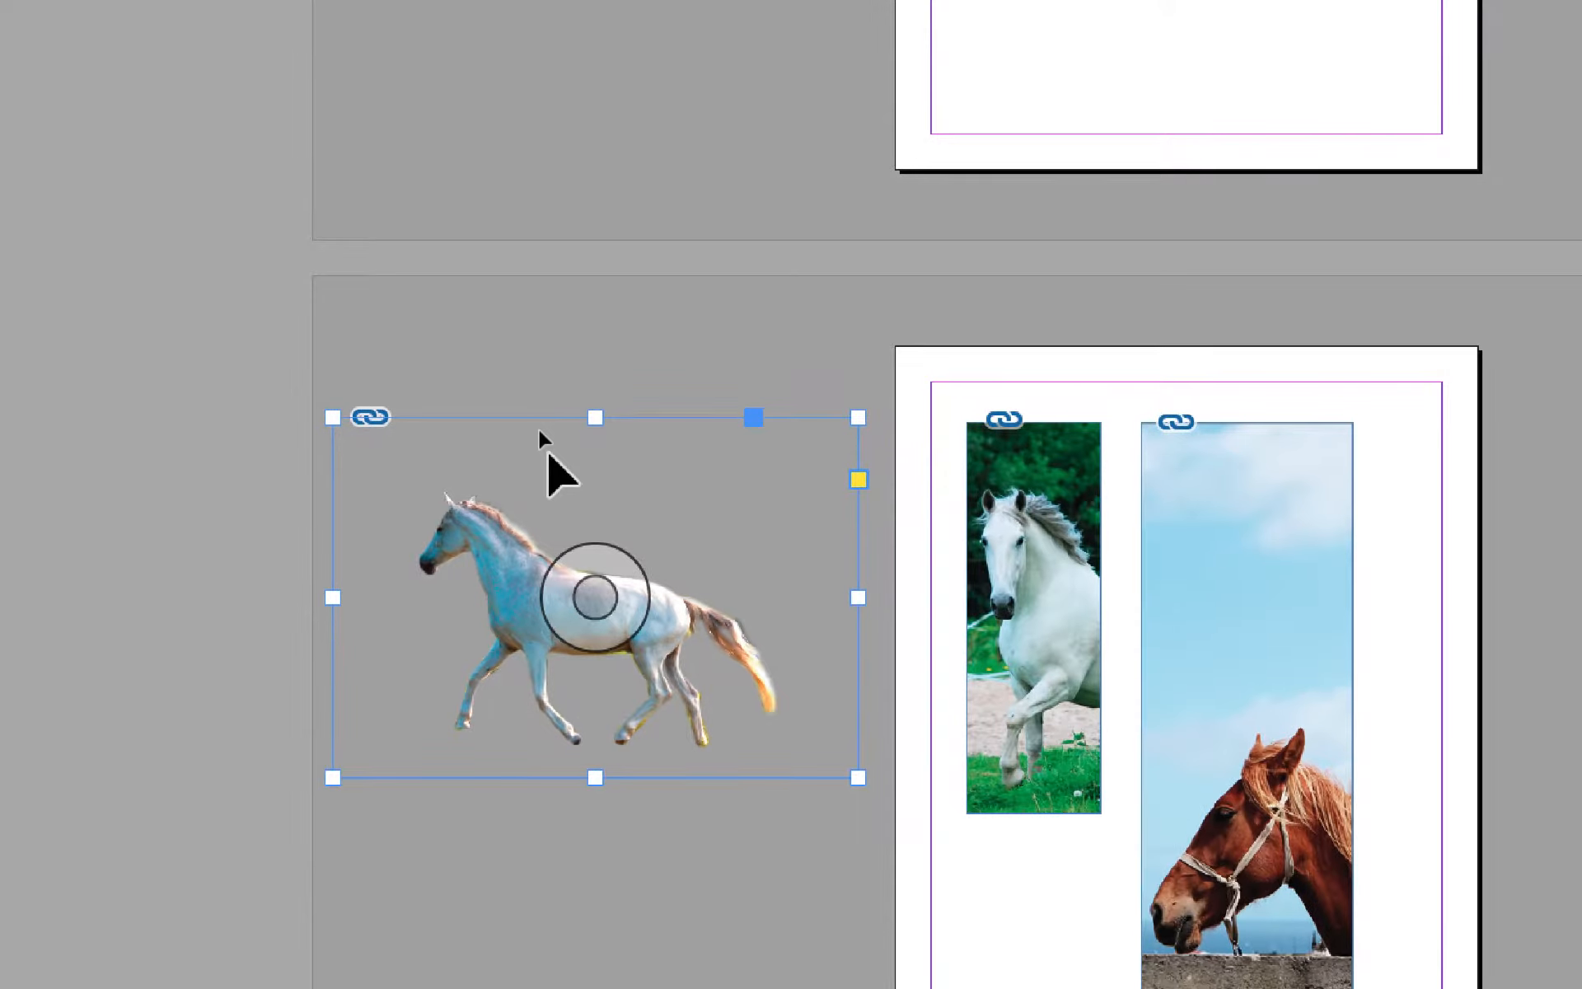
left_click_drag(539, 430, 726, 478)
left_click_drag(625, 453, 846, 418)
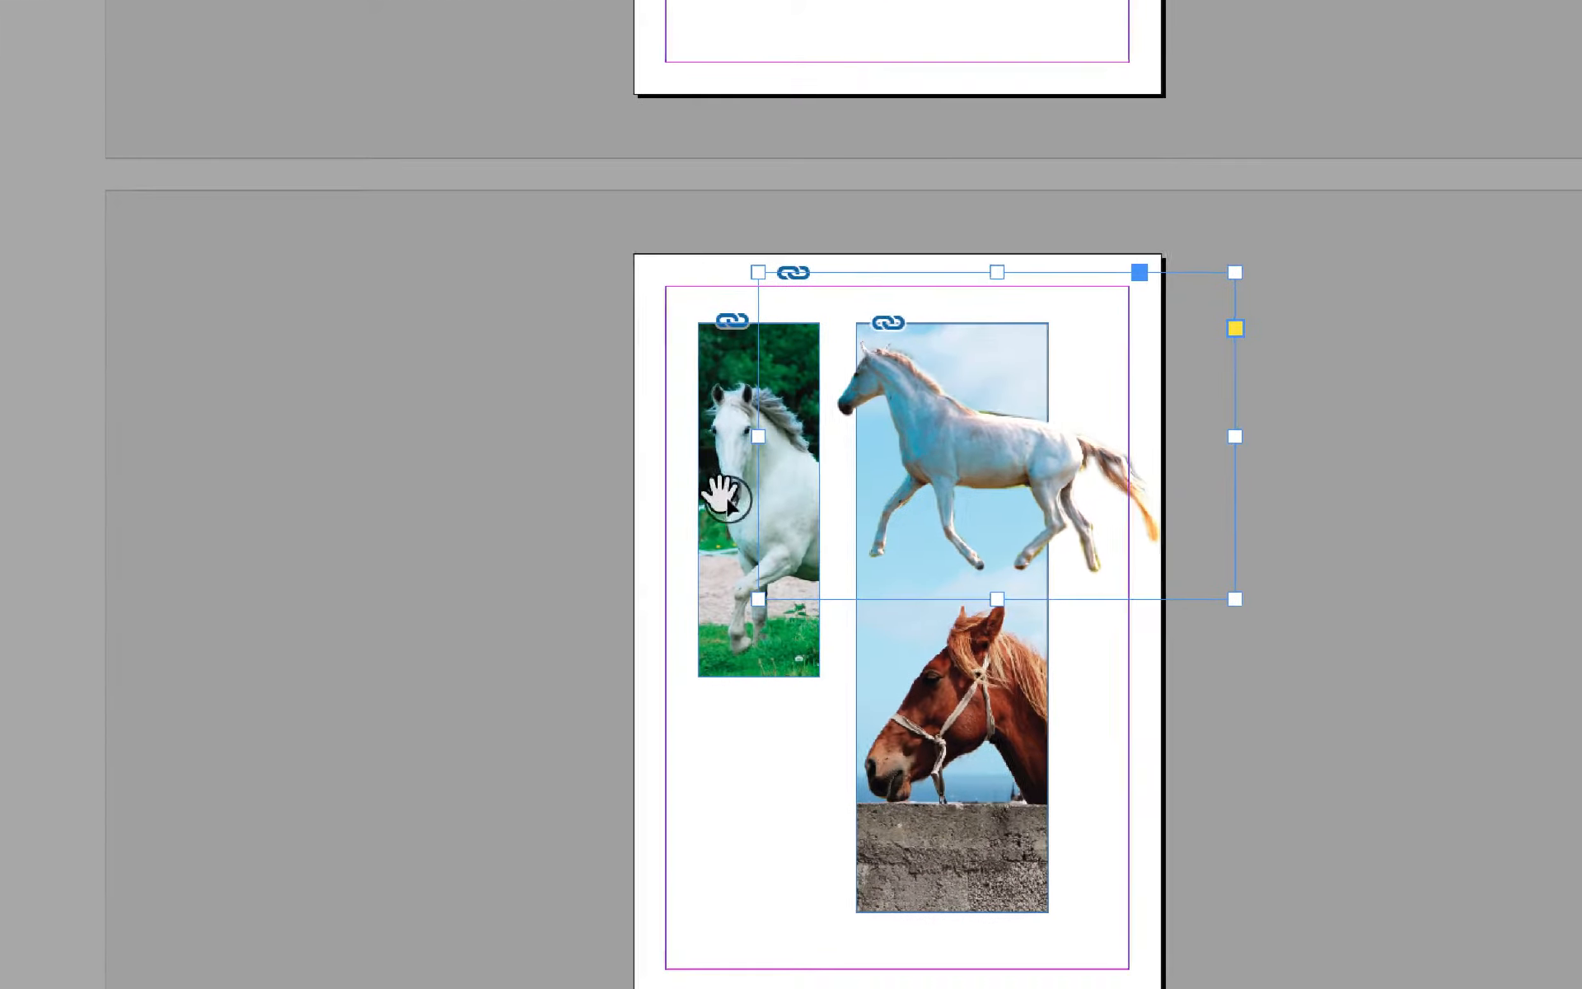
left_click(723, 497)
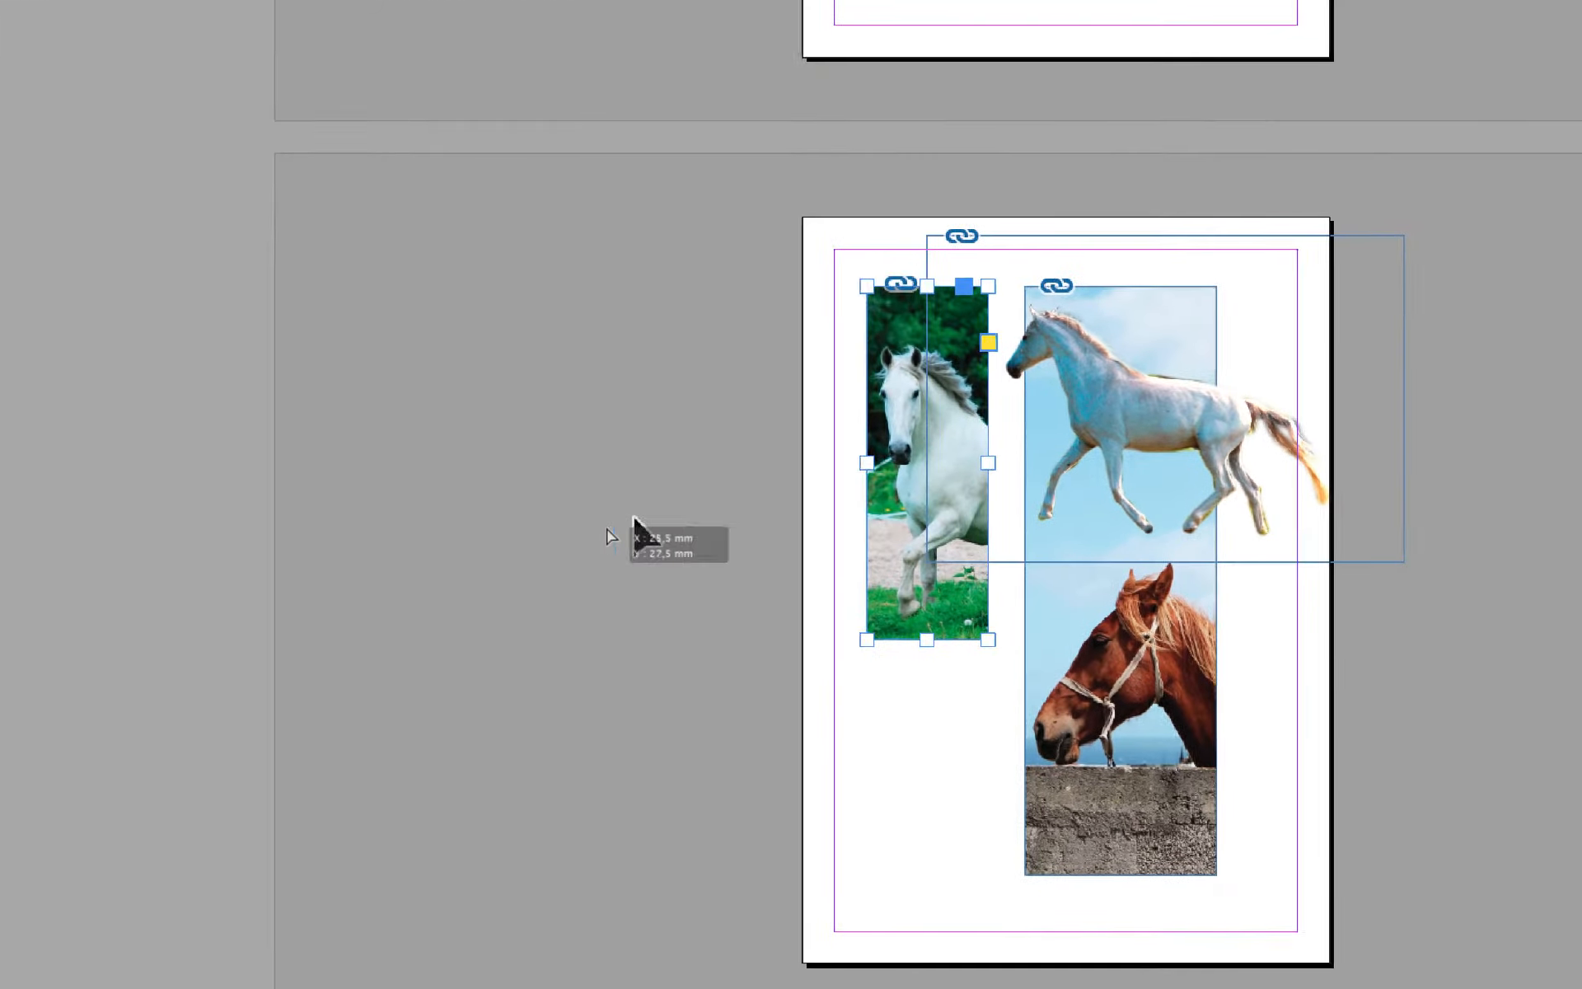
left_click_drag(635, 519, 639, 527)
Position the brown horse photo at X -5 mm, Y -6,5 mm and enlarge its frame to 224 by 312 mm, covering page 5.
left_click(1064, 618)
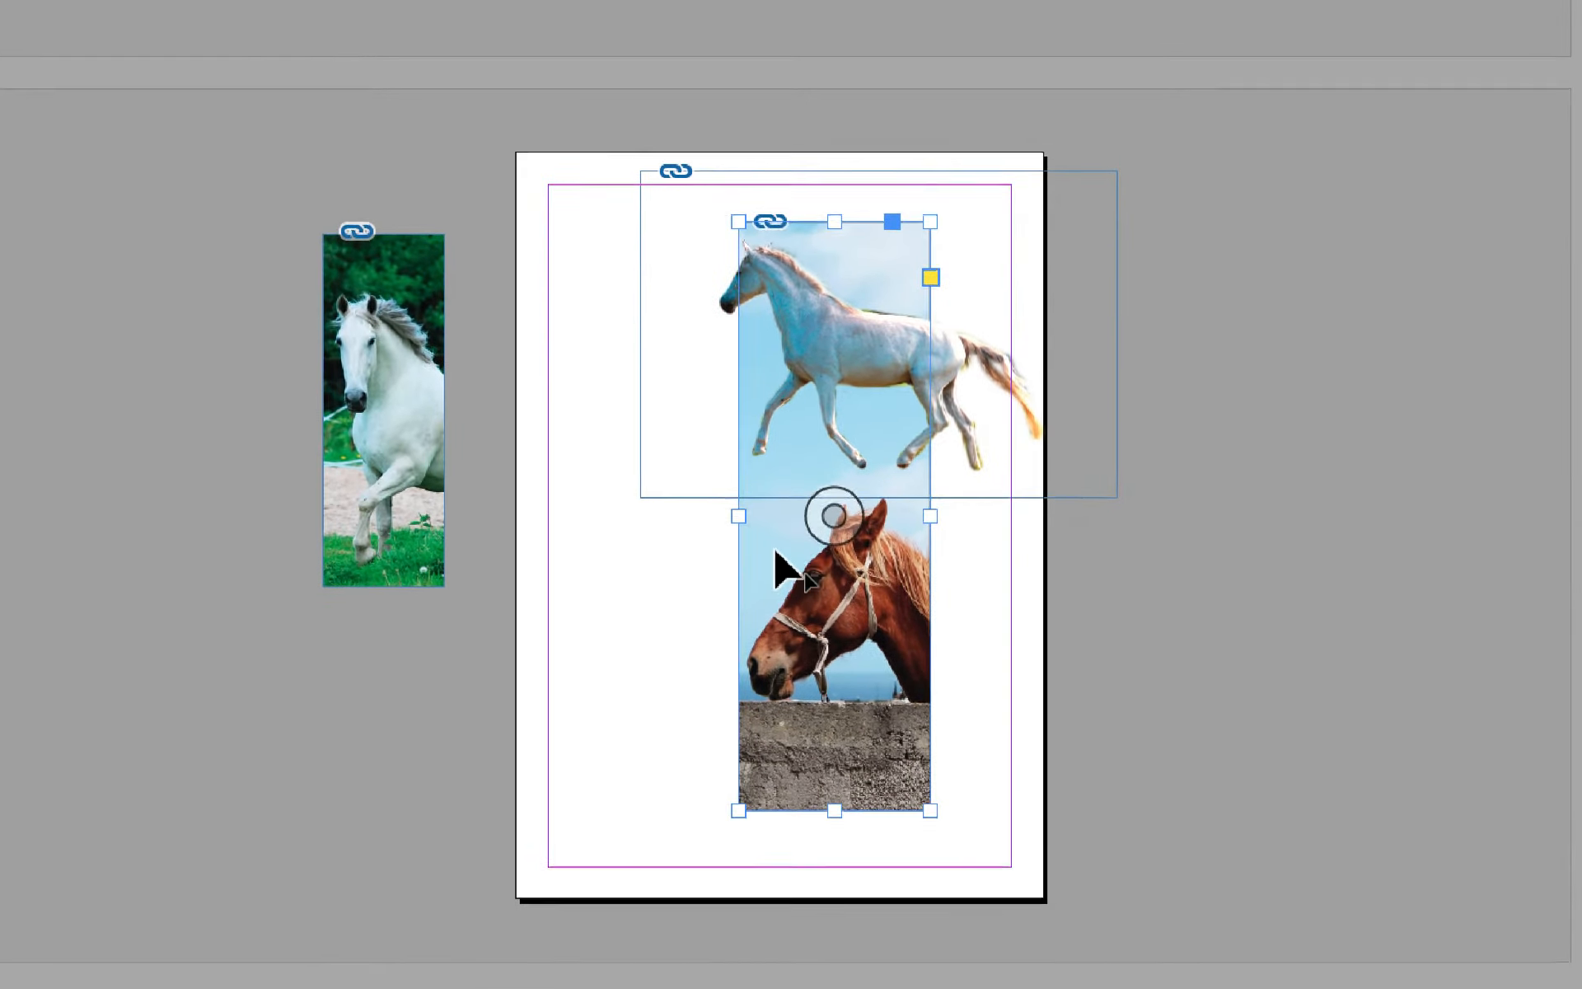
left_click_drag(776, 552, 557, 505)
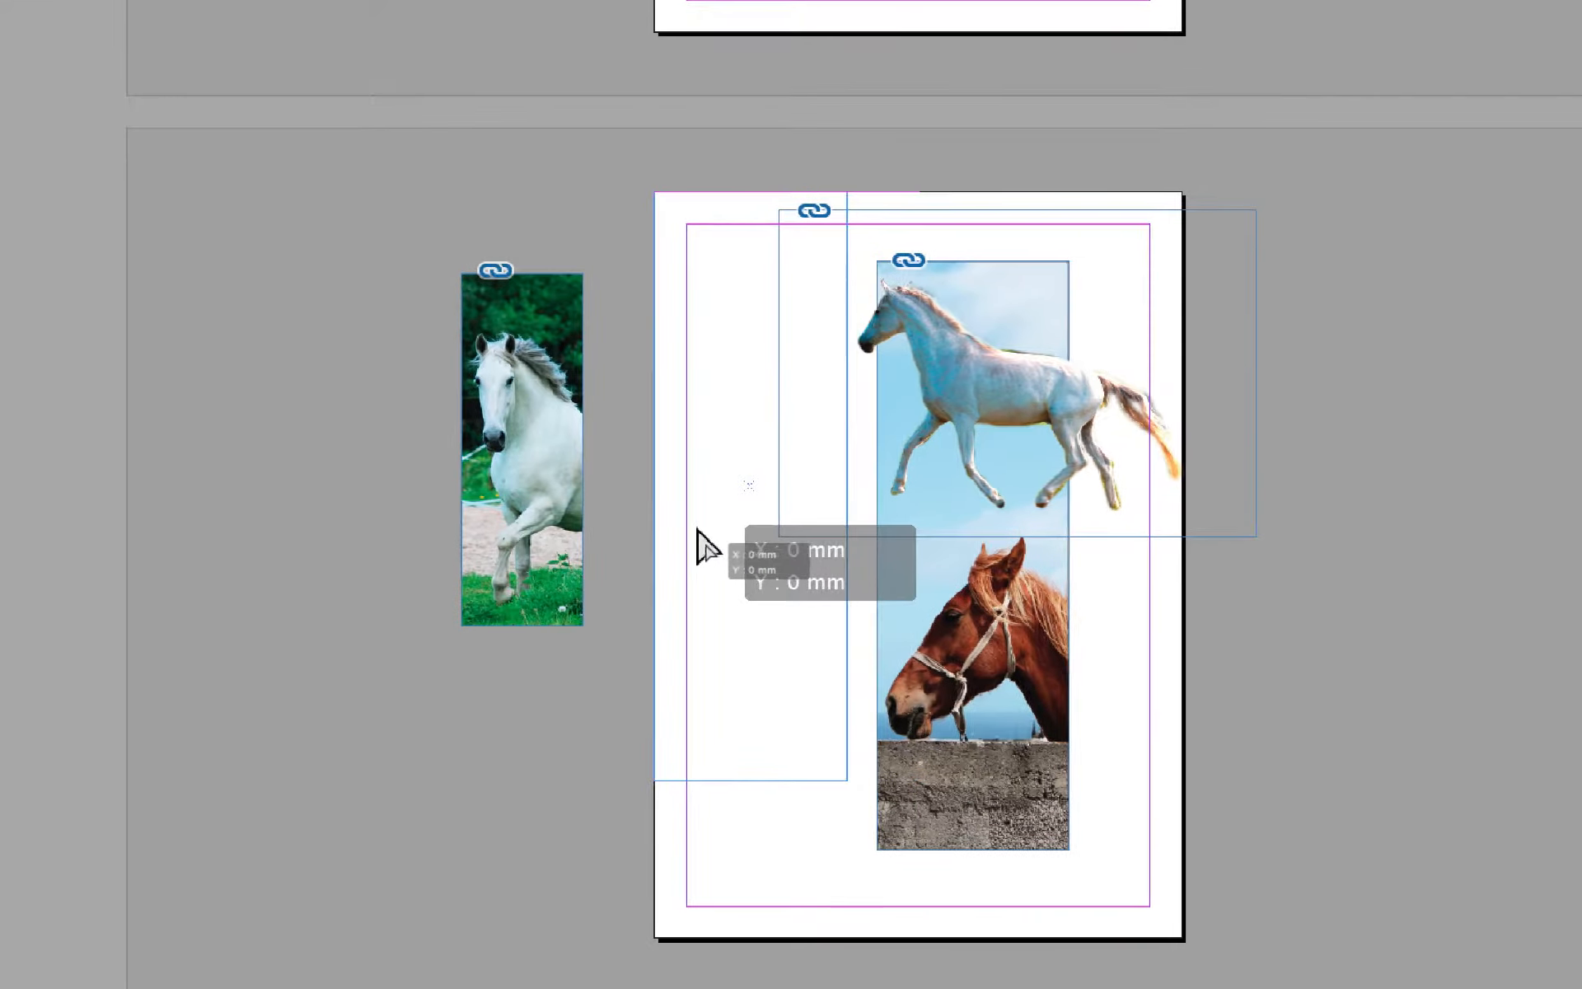
left_click_drag(696, 530, 713, 725)
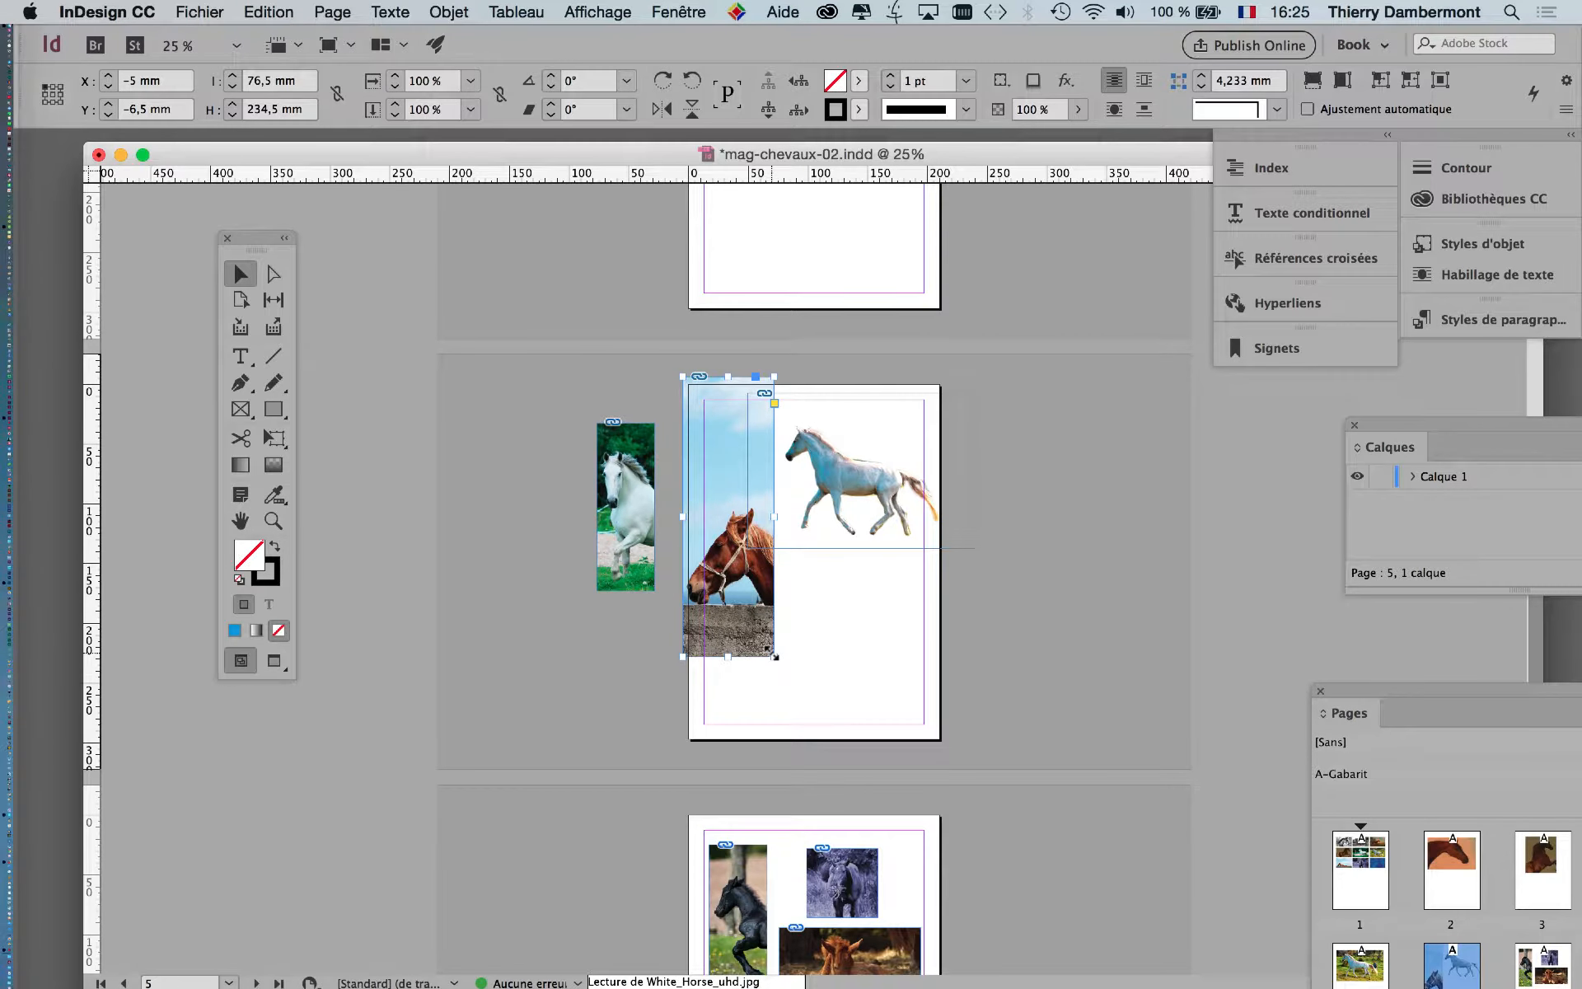
left_click_drag(775, 656, 943, 738)
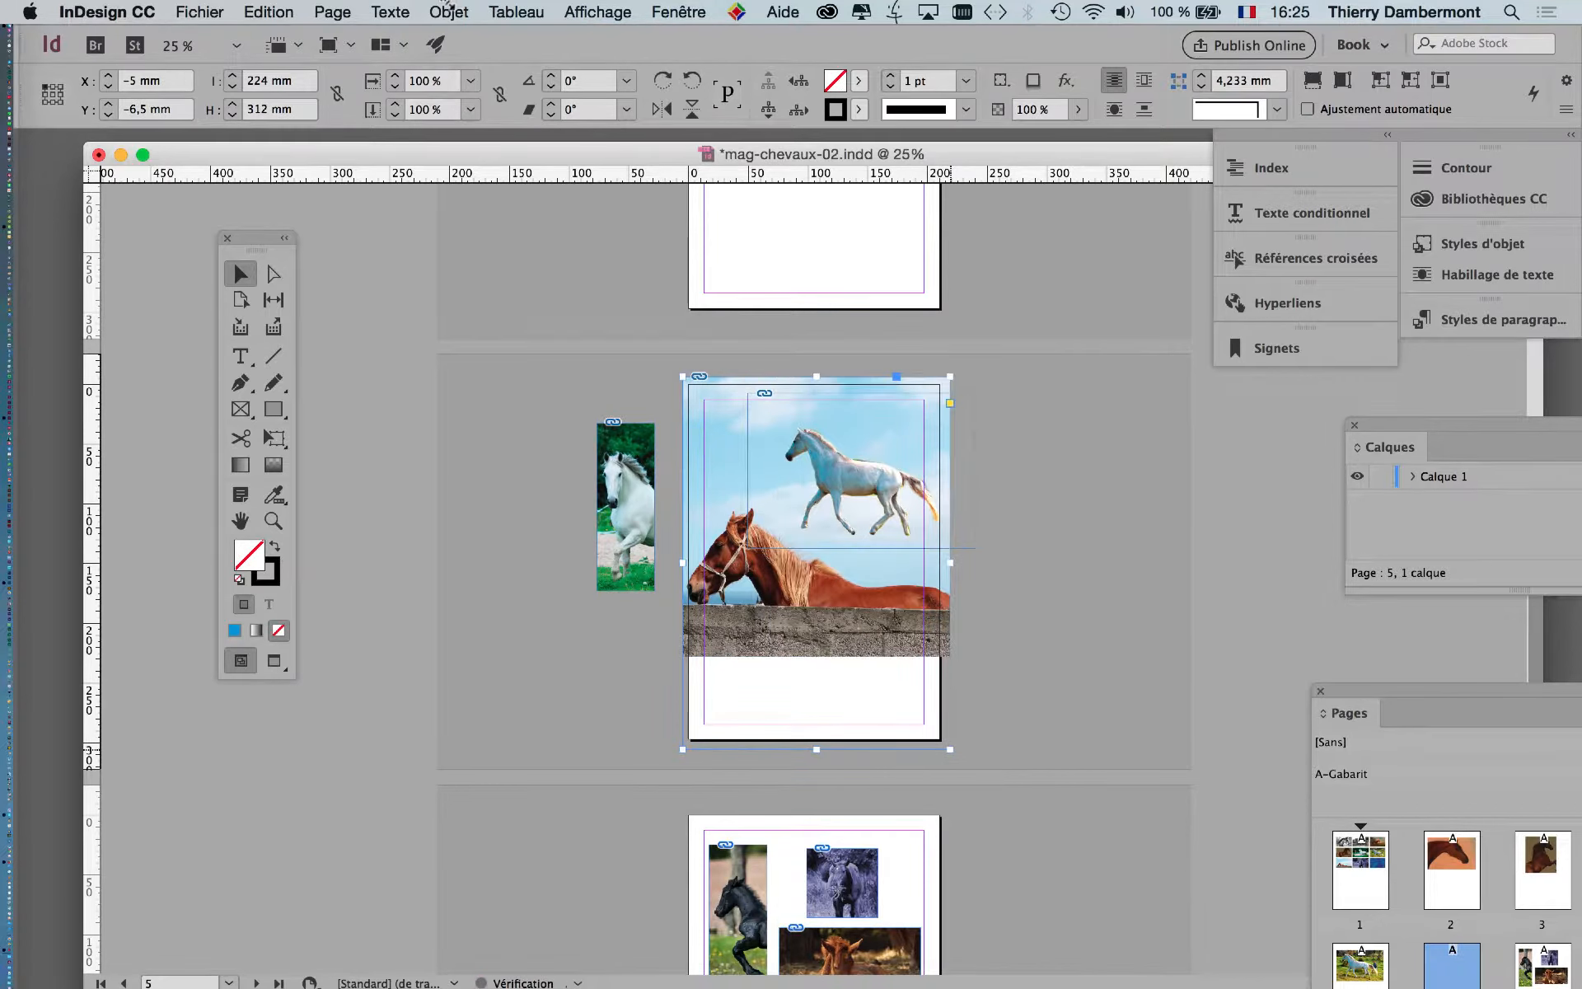
left_click(449, 12)
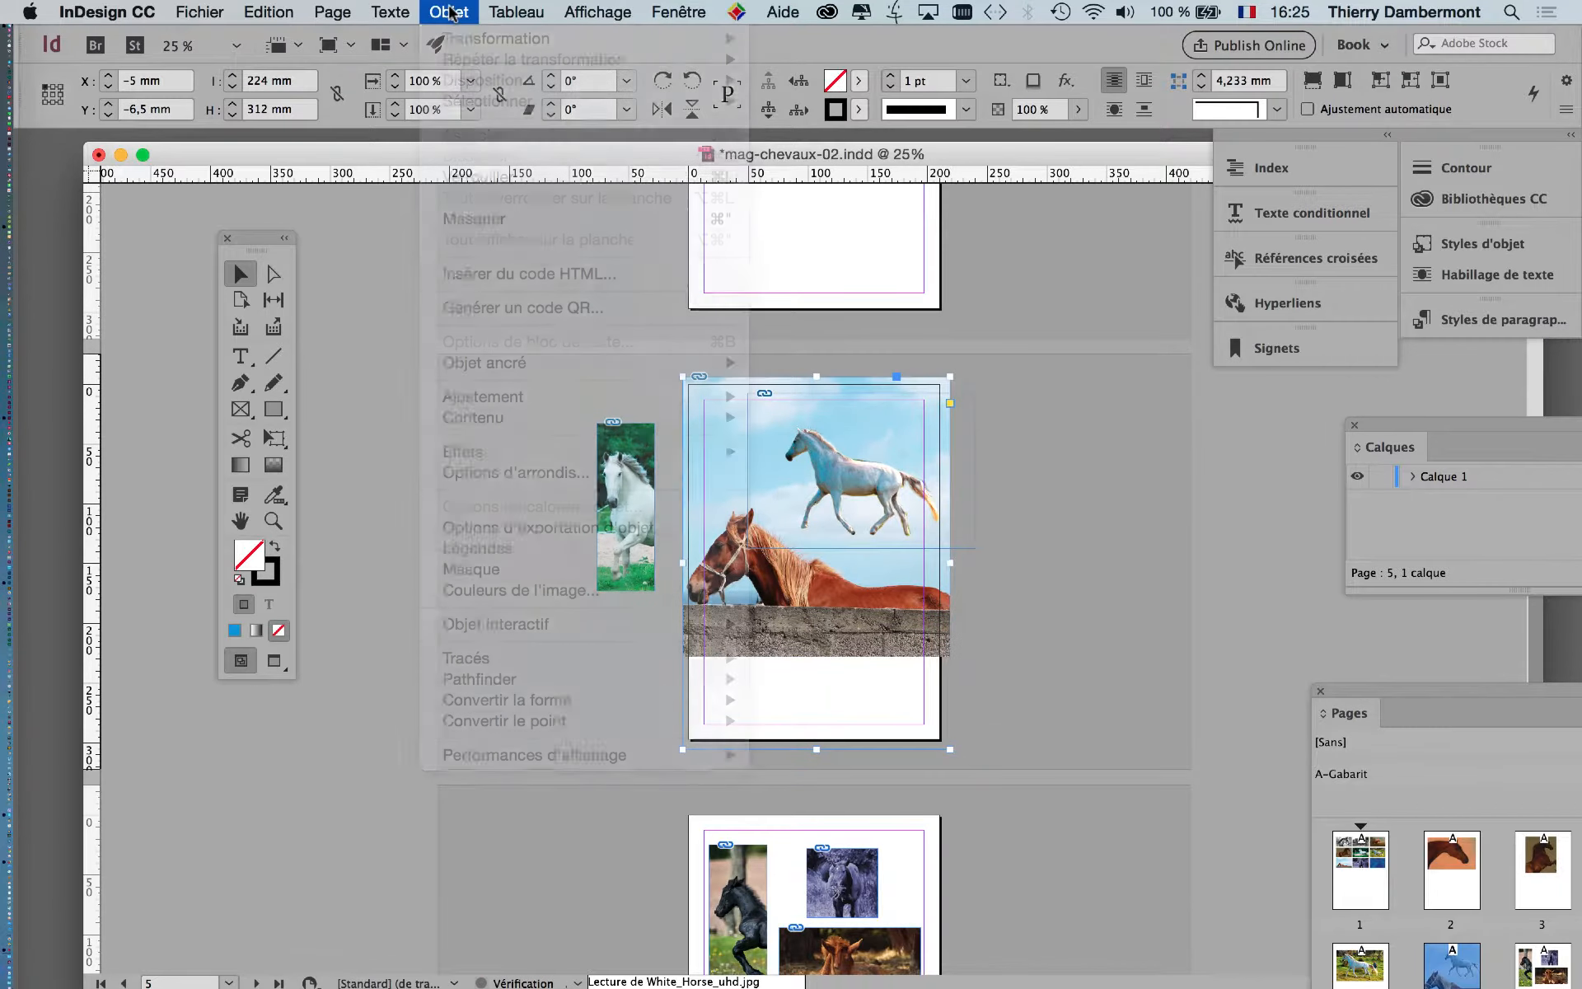
left_click(450, 12)
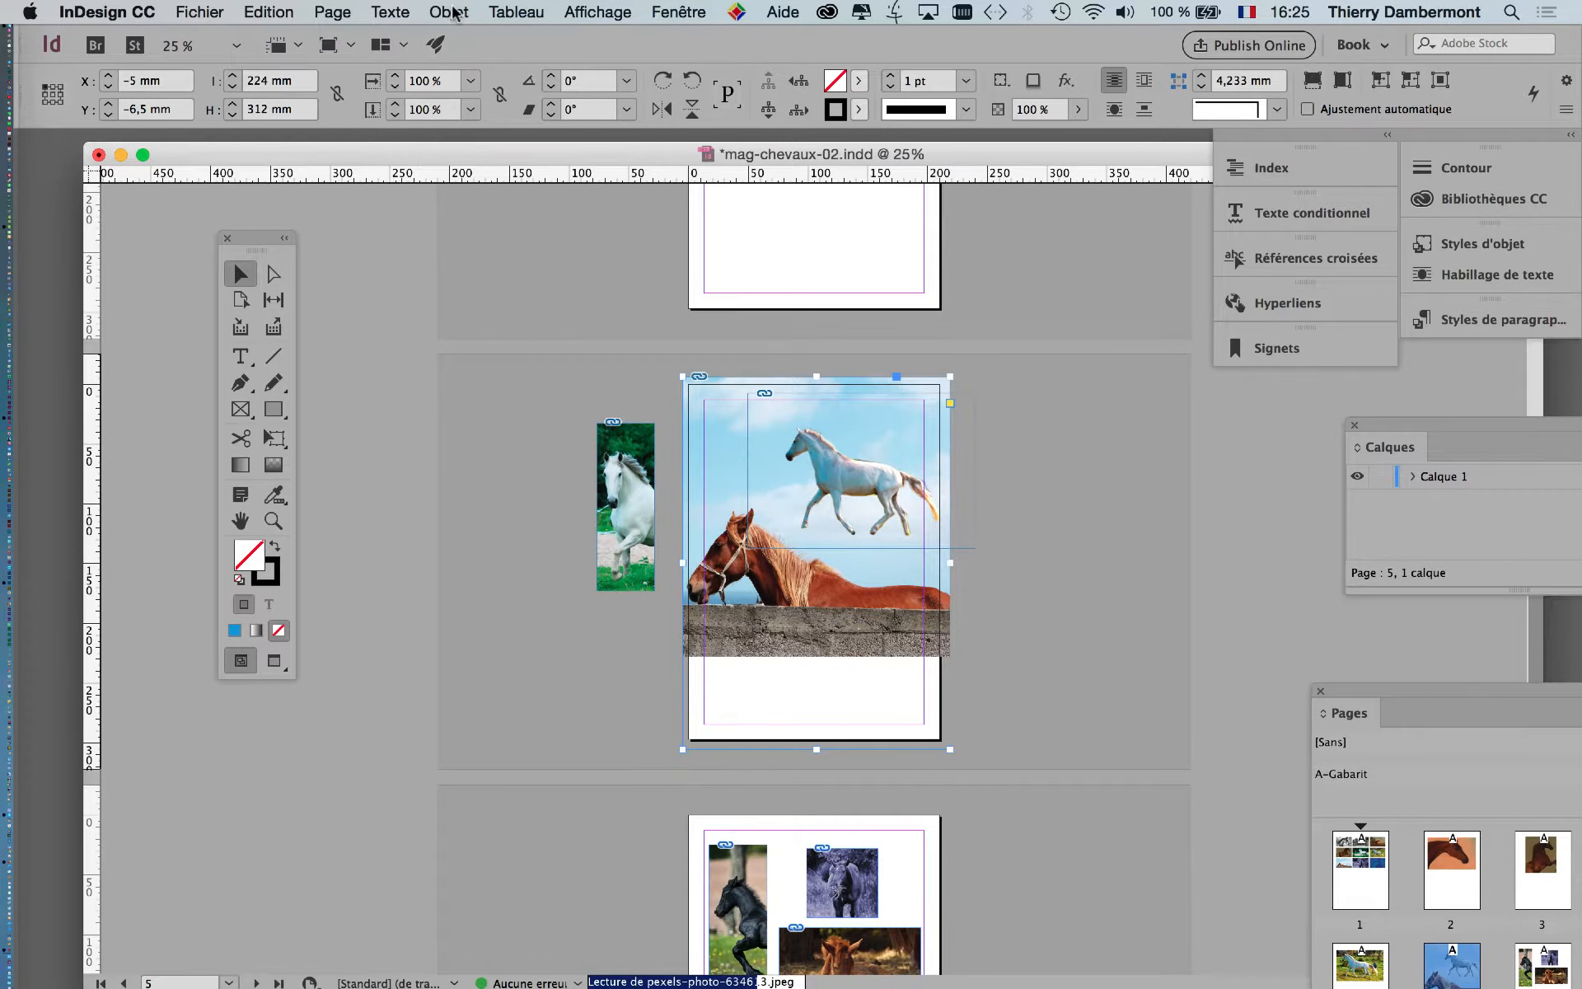
Fill the brown horse photo's frame proportionally on page 5, and shift the image inside it to show the horse's whole head.
left_click(450, 12)
mouse_move(545, 400)
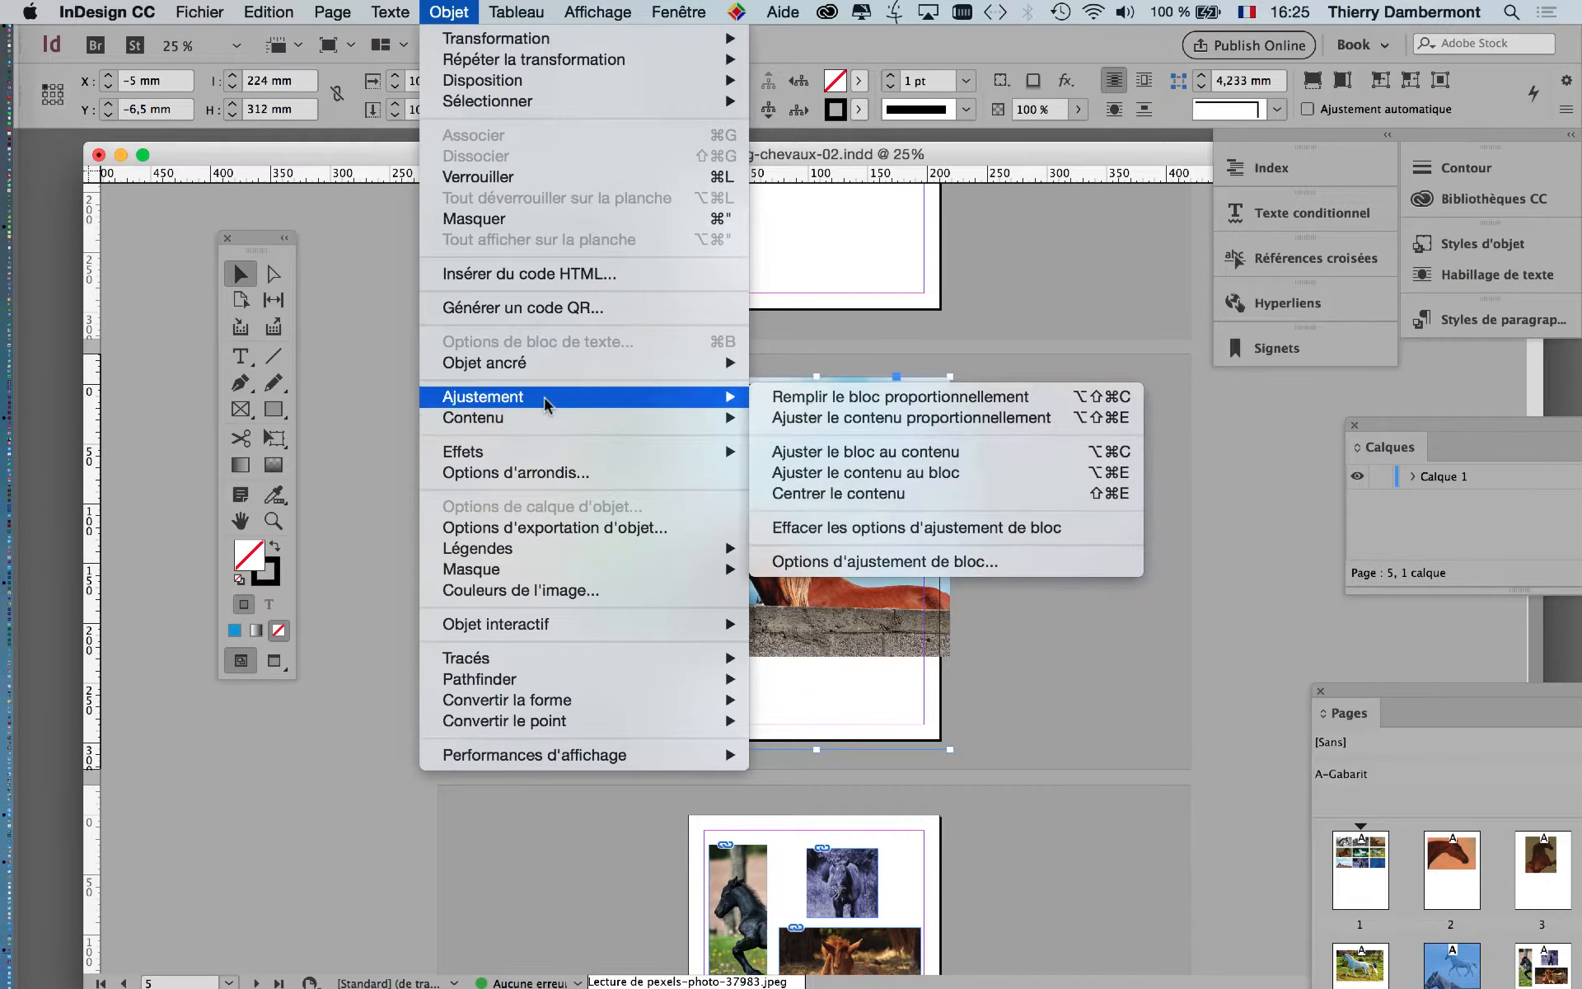
left_click(825, 397)
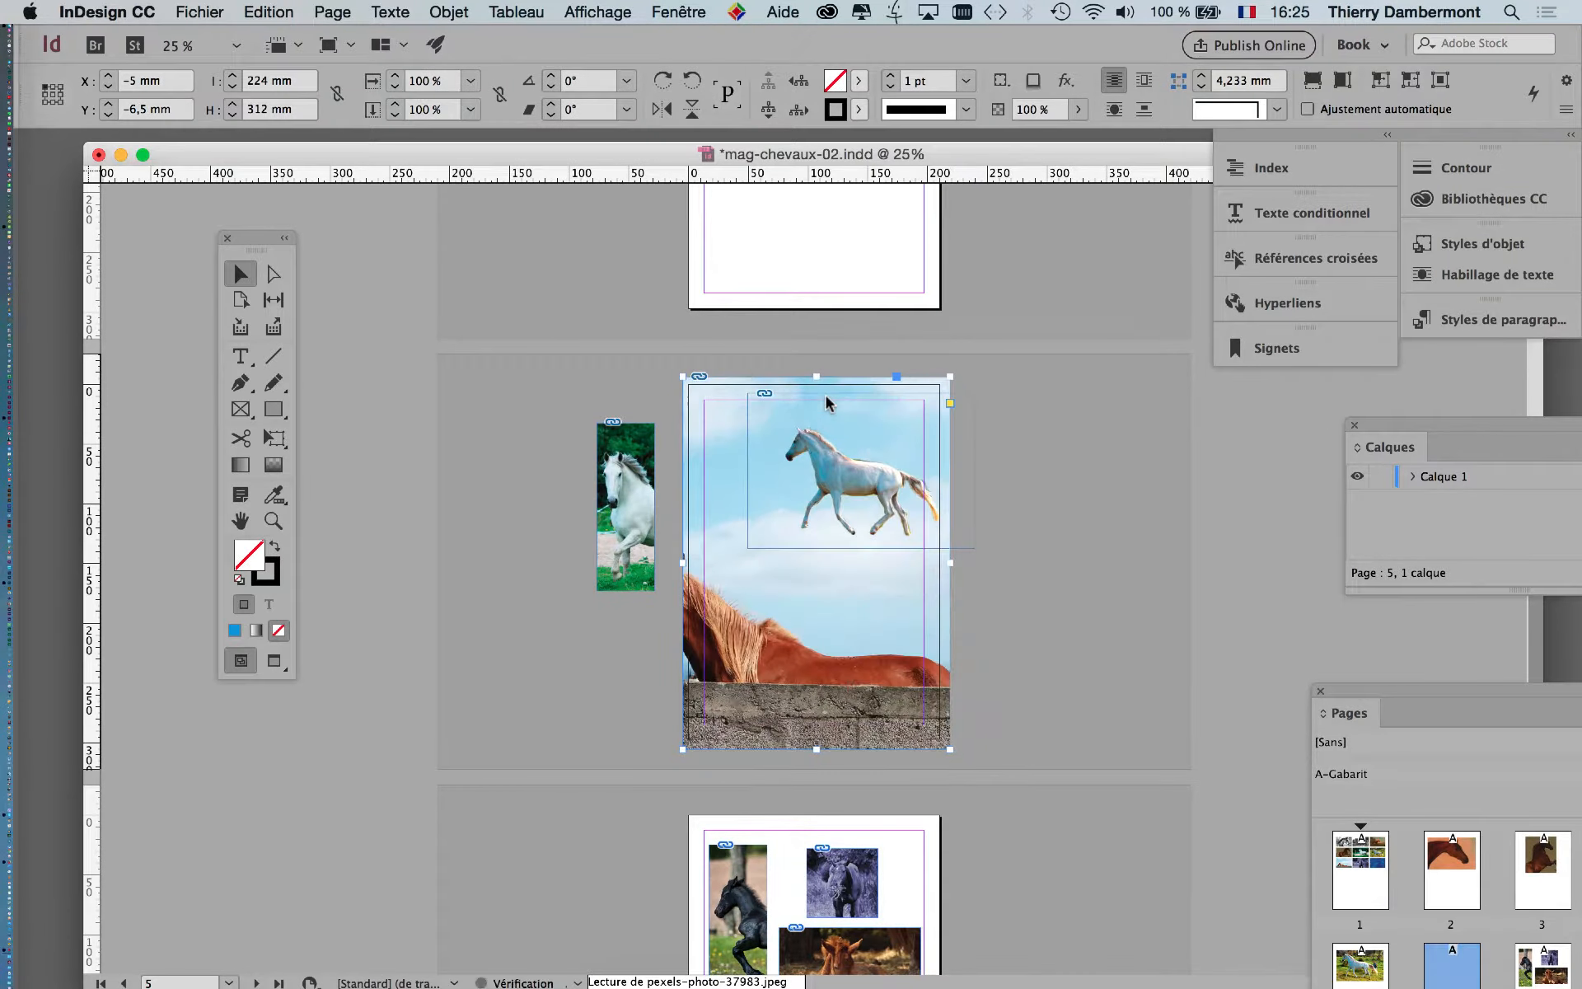
double_click(763, 630)
left_click_drag(741, 620, 880, 626)
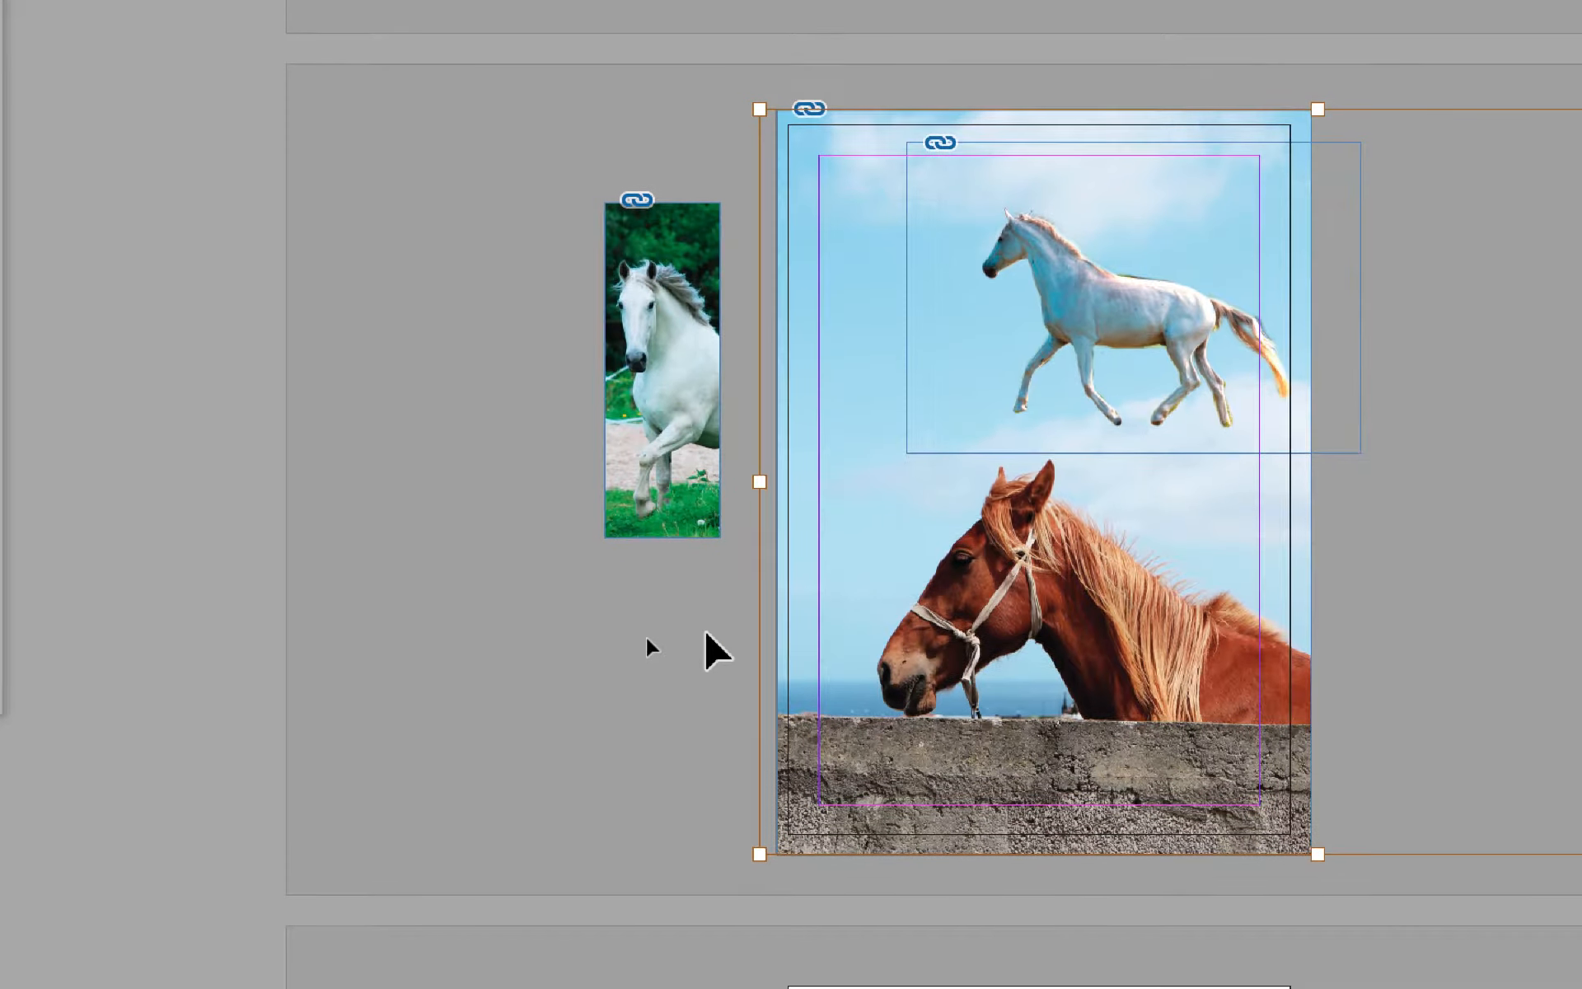
left_click(706, 631)
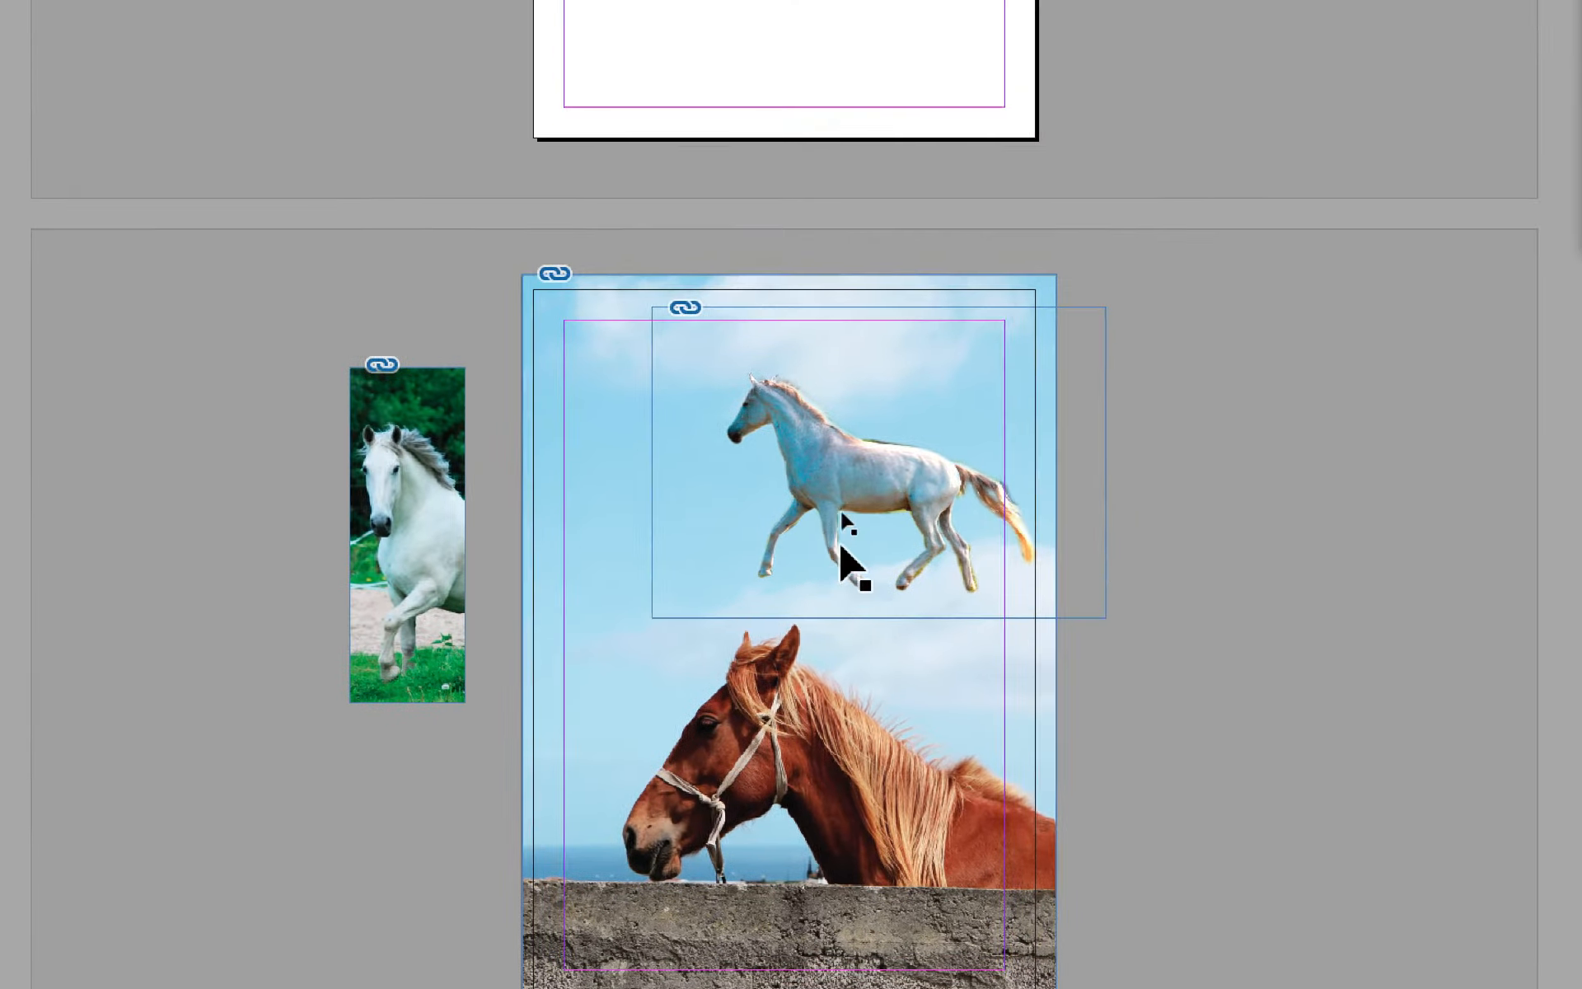
Crop the cut-out horse's frame more tightly around the horse from its upper and lower corners.
left_click(1071, 332)
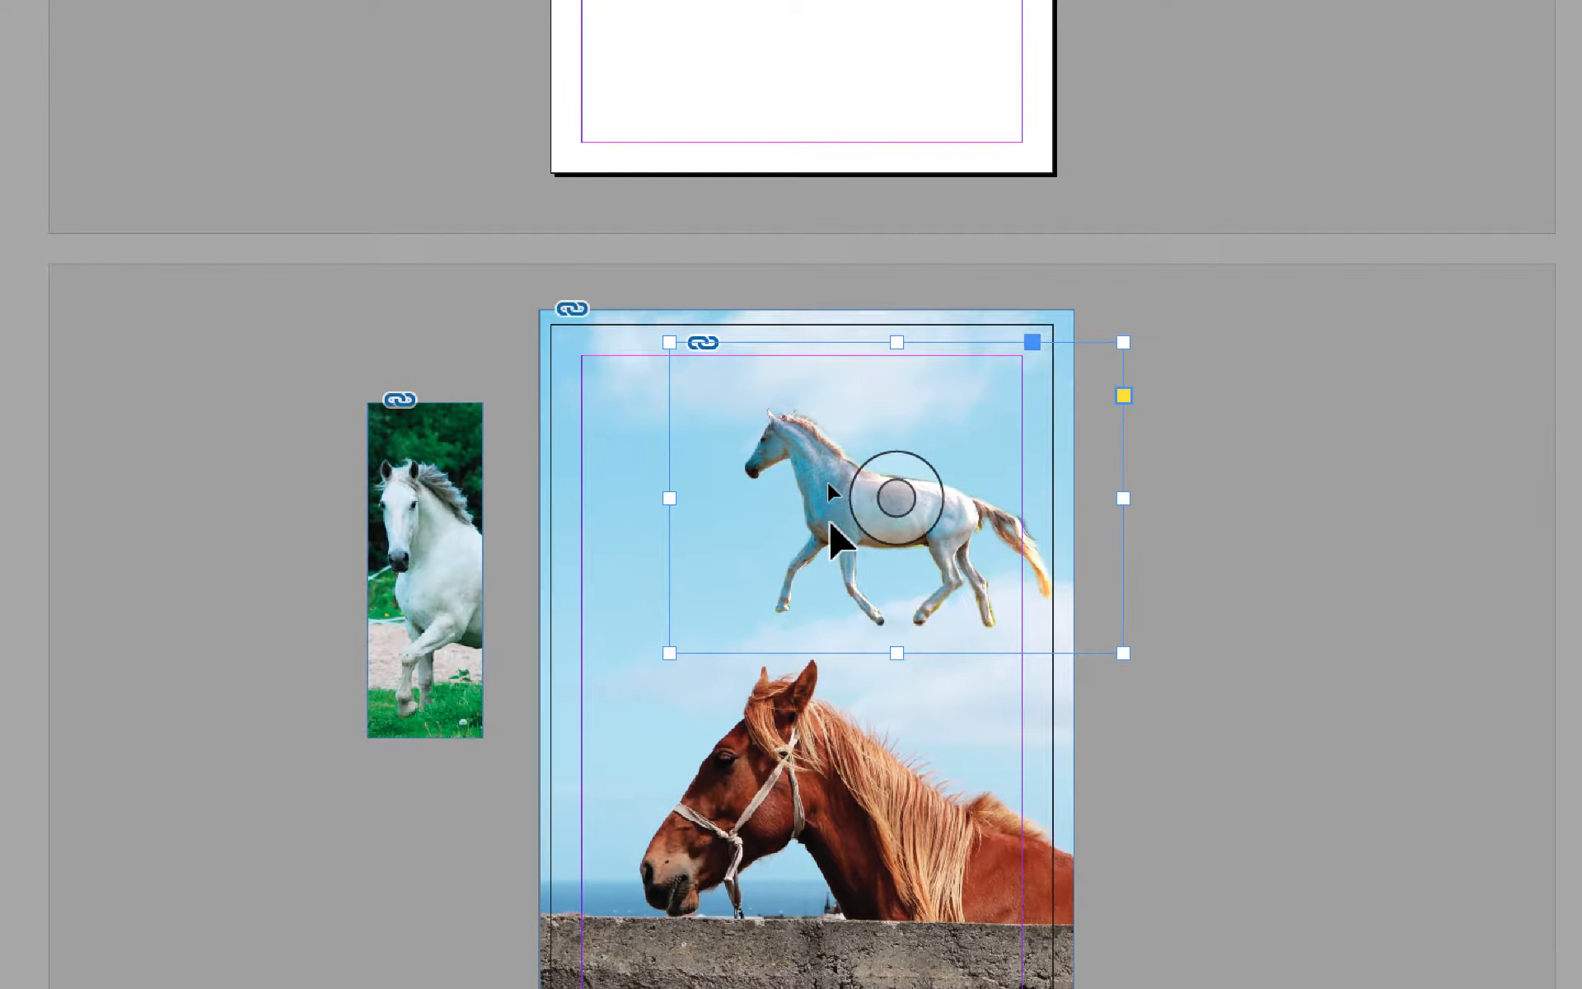
left_click_drag(827, 483, 806, 493)
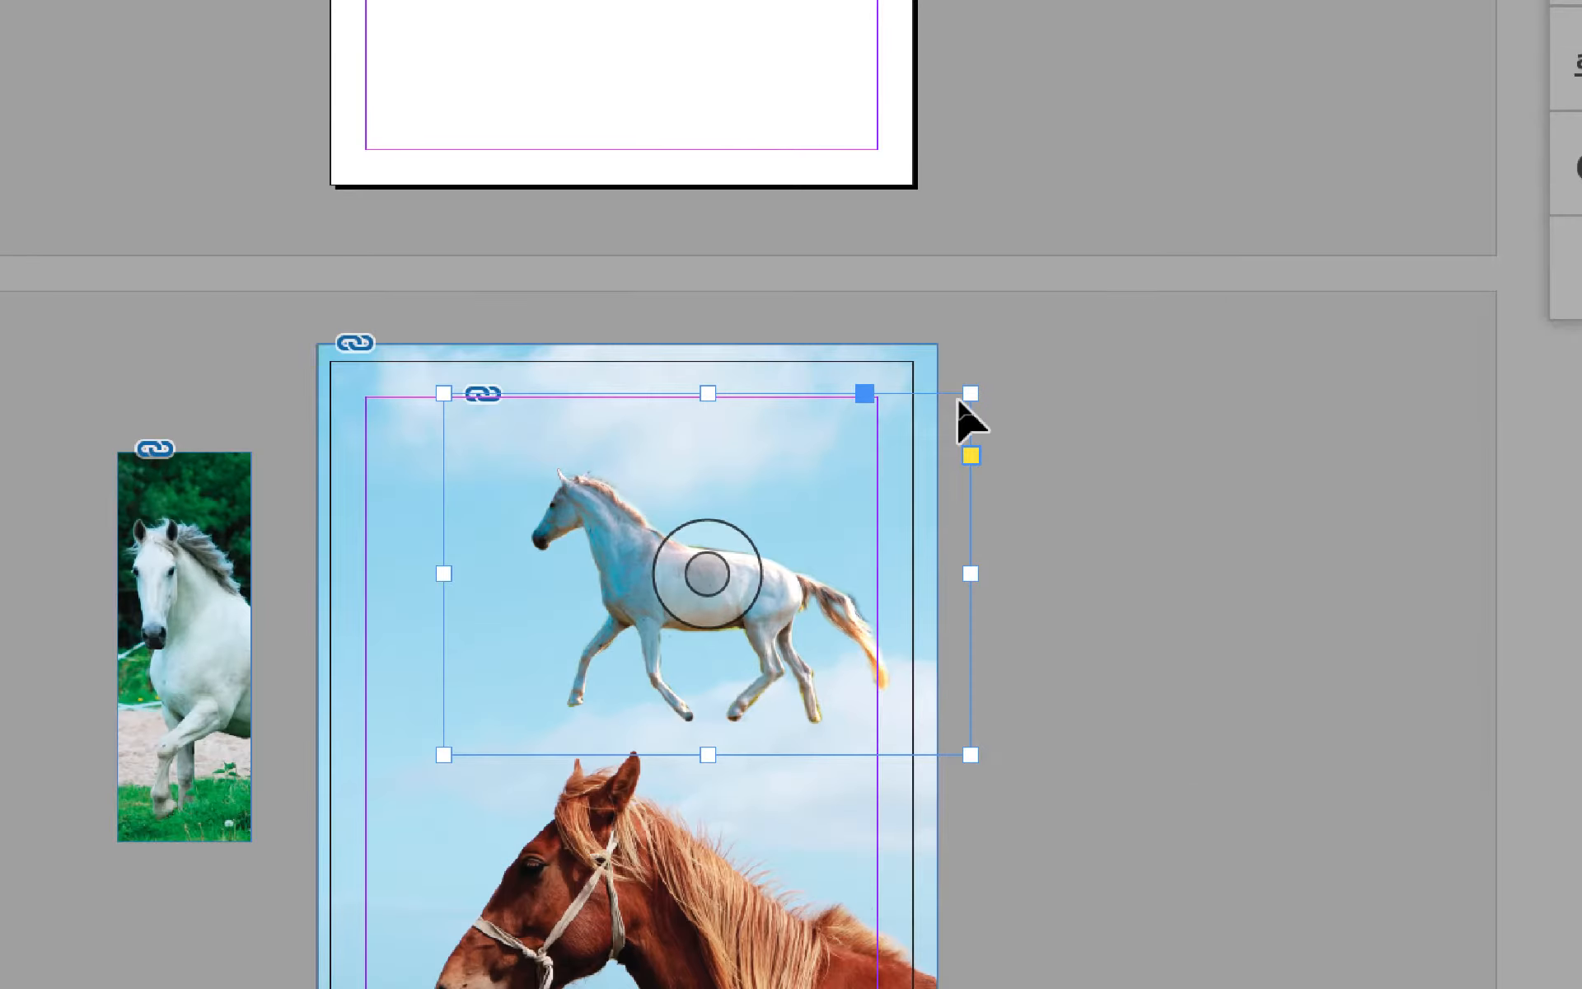
mouse_move(971, 393)
left_mouse_down()
mouse_move(902, 437)
mouse_move(894, 468)
mouse_move(956, 399)
left_mouse_up()
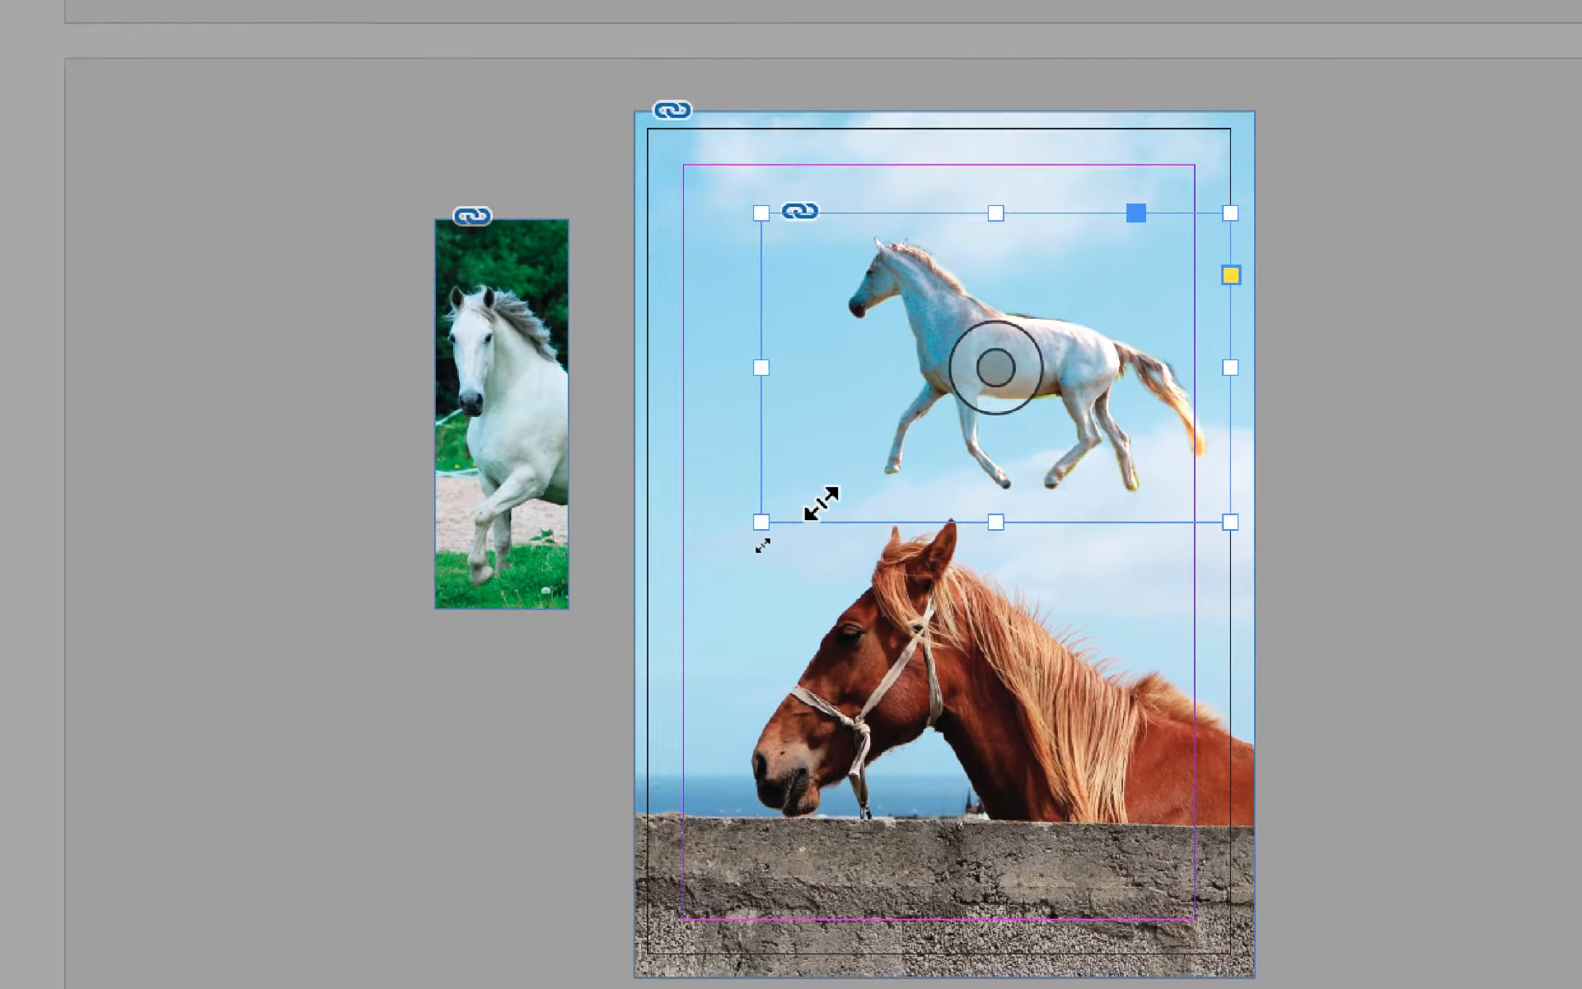
left_click_drag(826, 511, 820, 499)
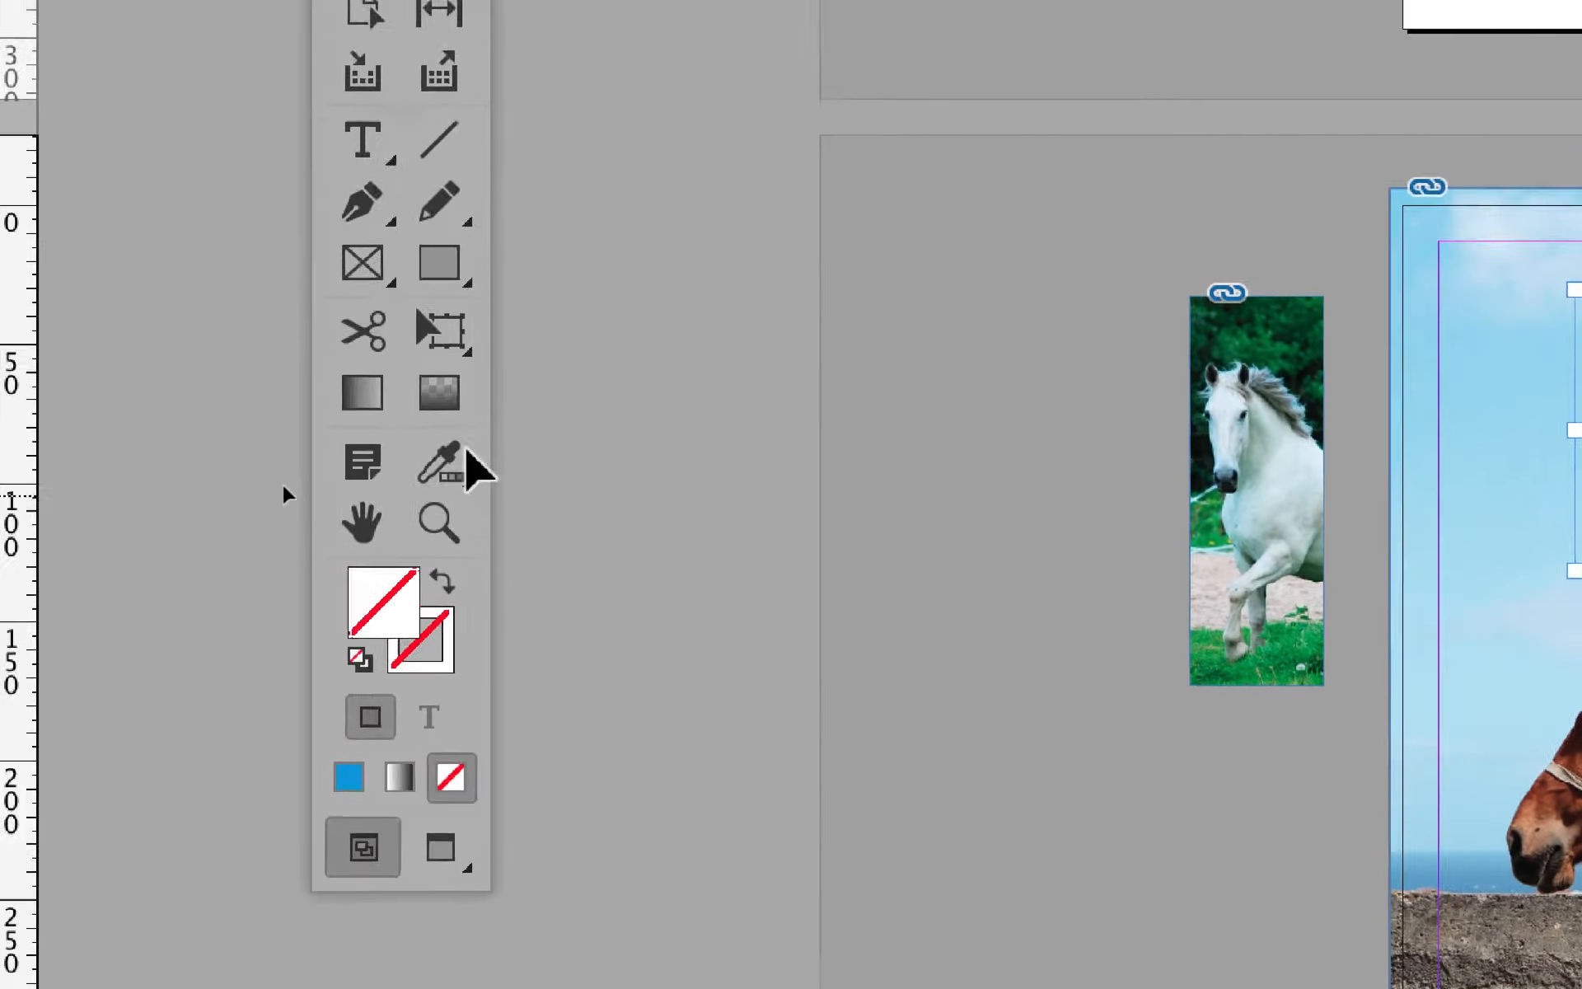
Enlarge the cut-out horse and its frame together to 239,626 by 163,528 mm with Free Transform, and position it at X 23,424 mm, Y -5,028 mm.
left_click(463, 416)
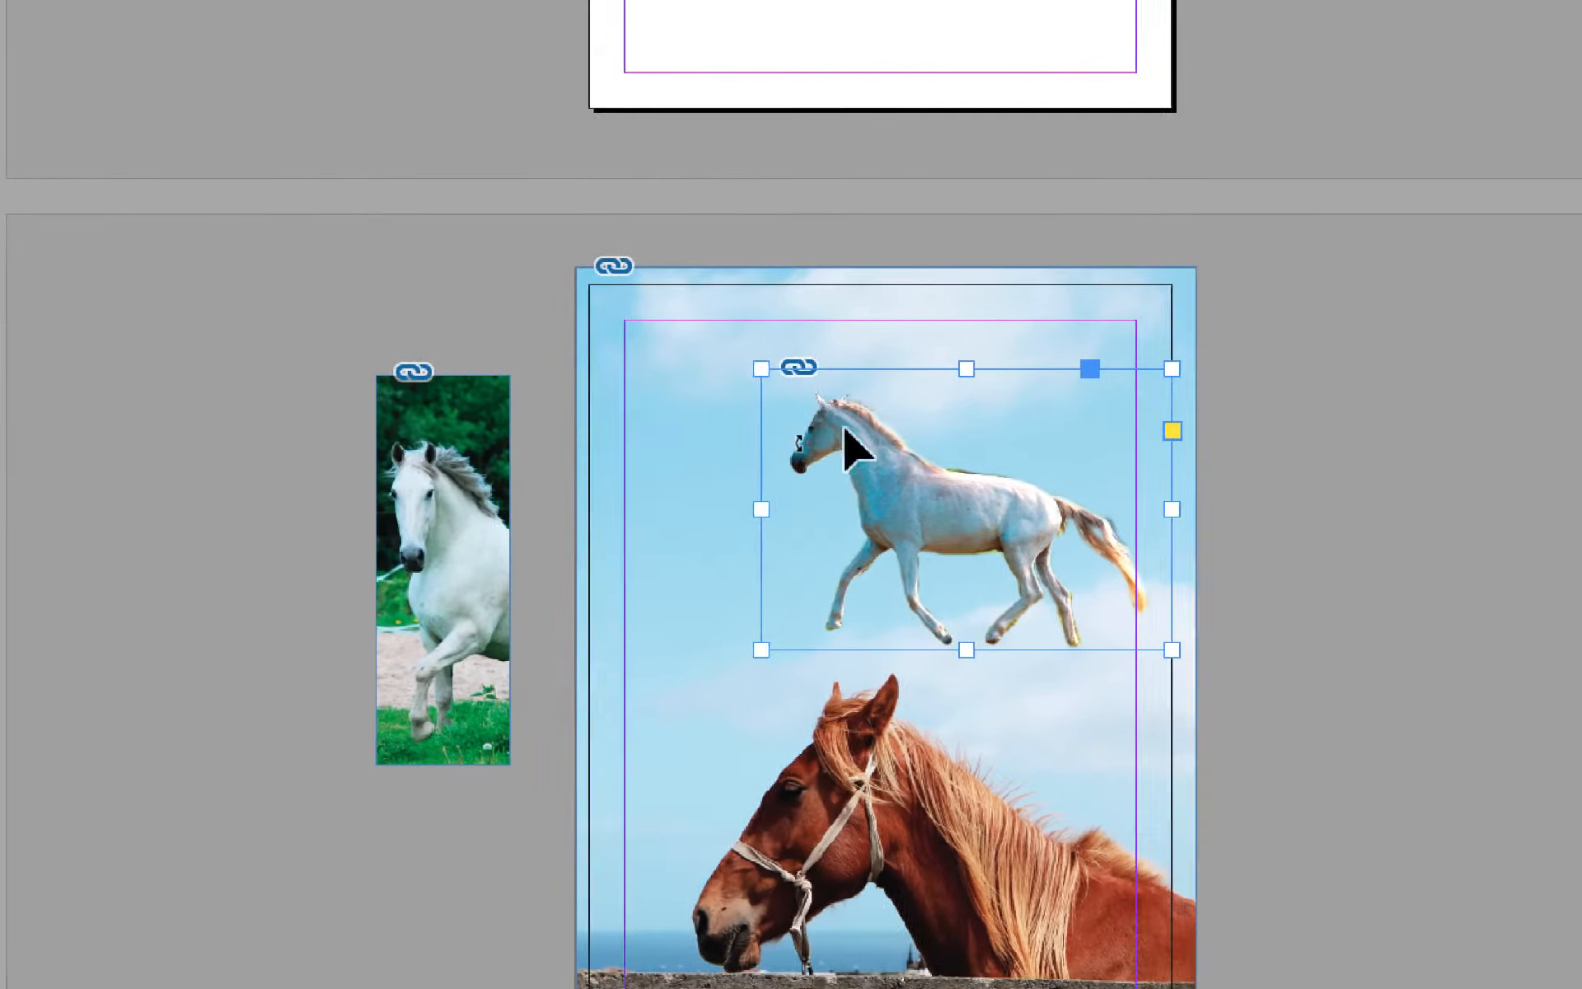
left_click_drag(821, 412, 519, 297)
left_click_drag(725, 375, 724, 372)
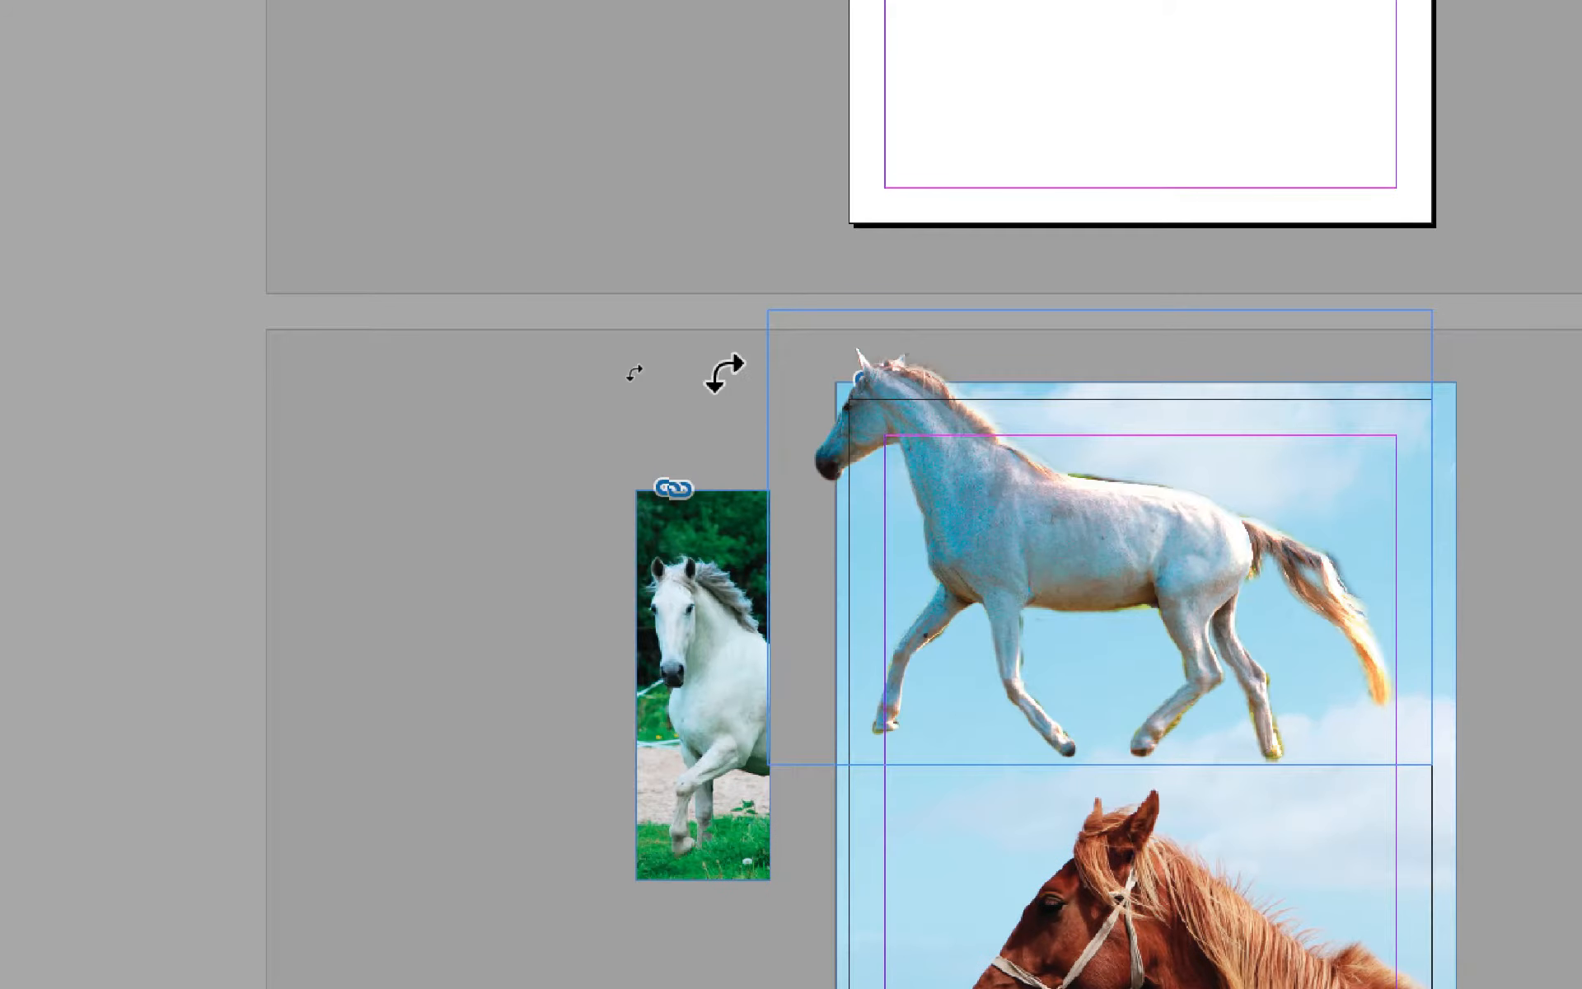
key("super+equal")
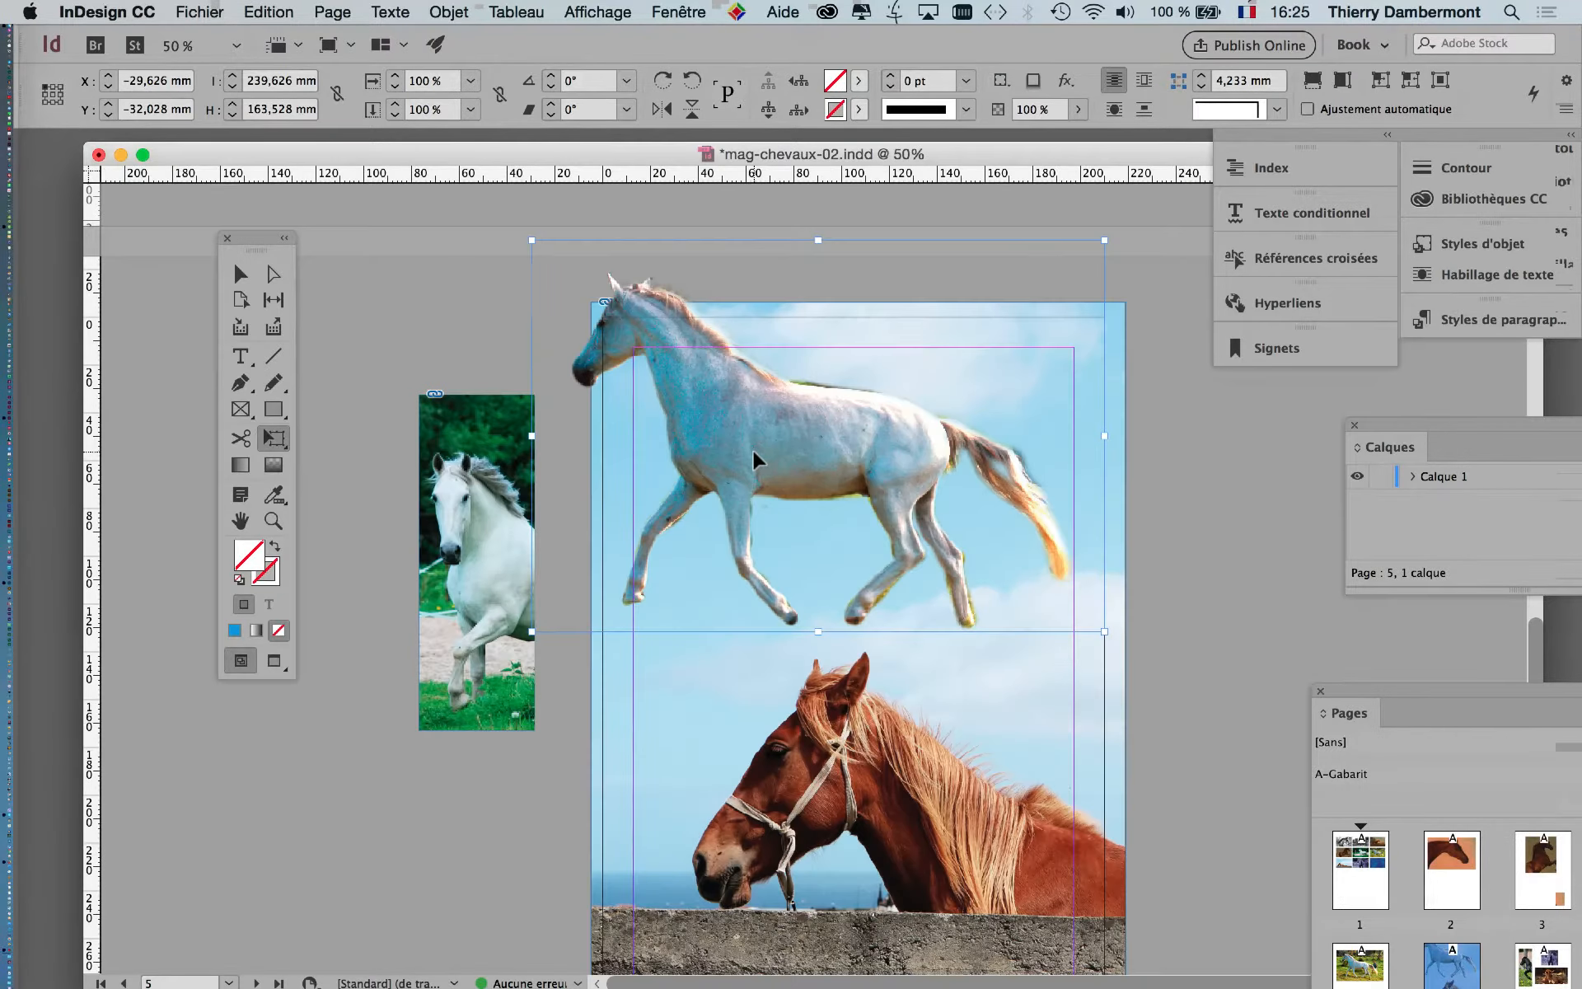
left_click_drag(842, 468, 850, 511)
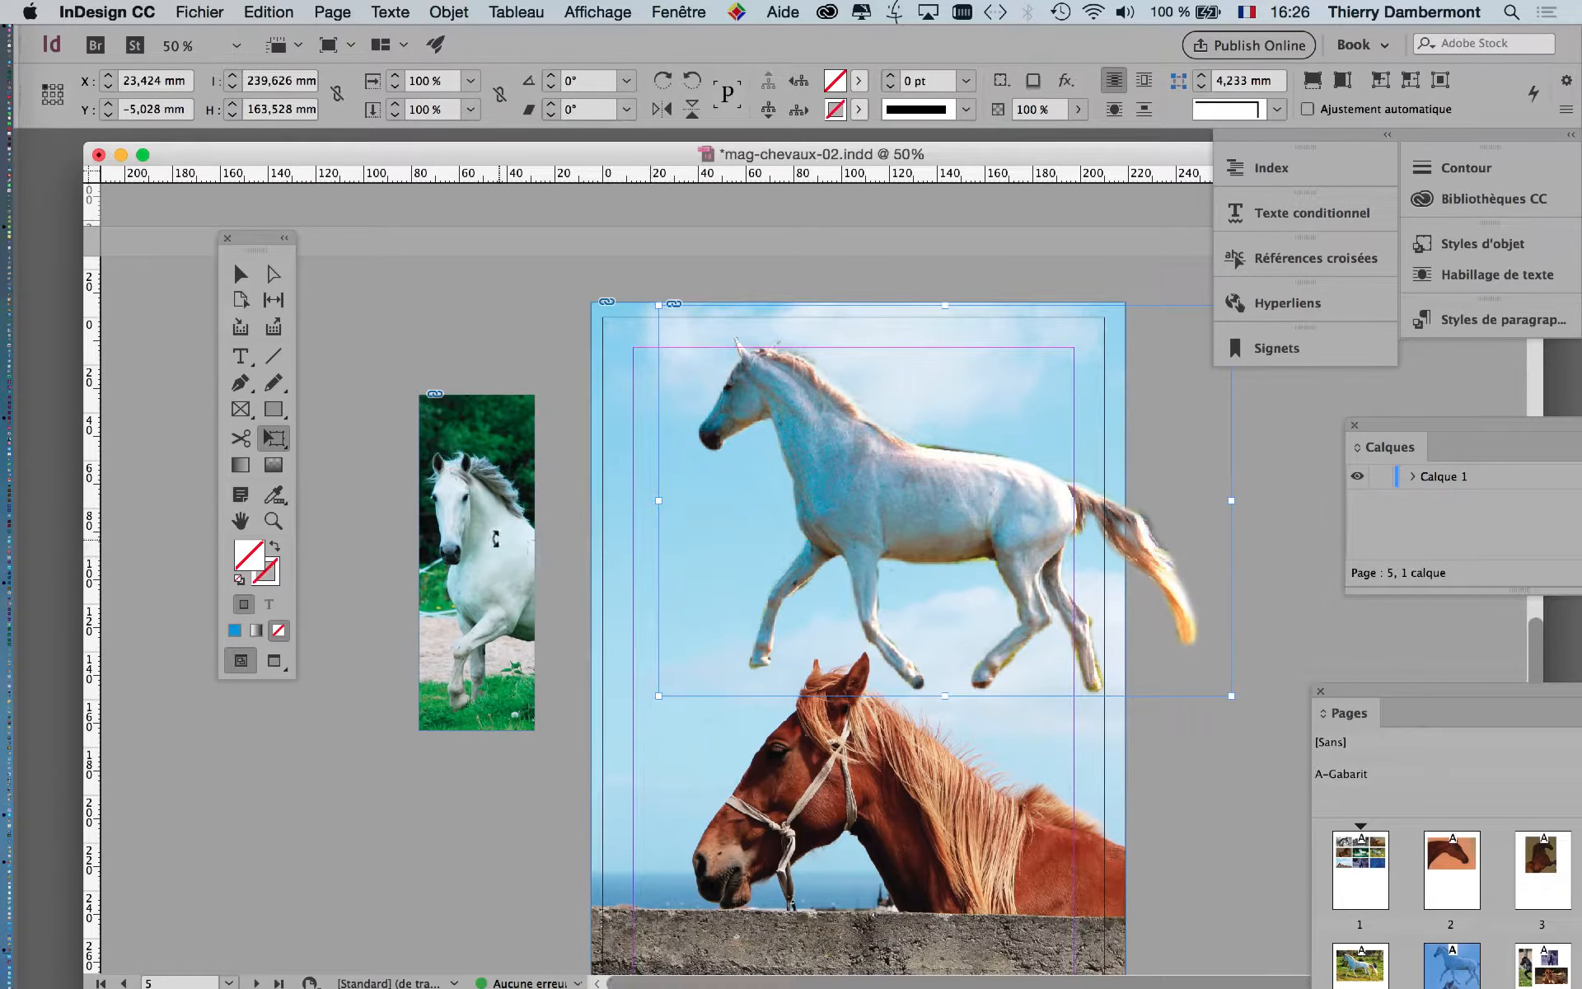
Try moving the white horse photo from the pasteboard onto page 5, and undo the move.
left_click(240, 273)
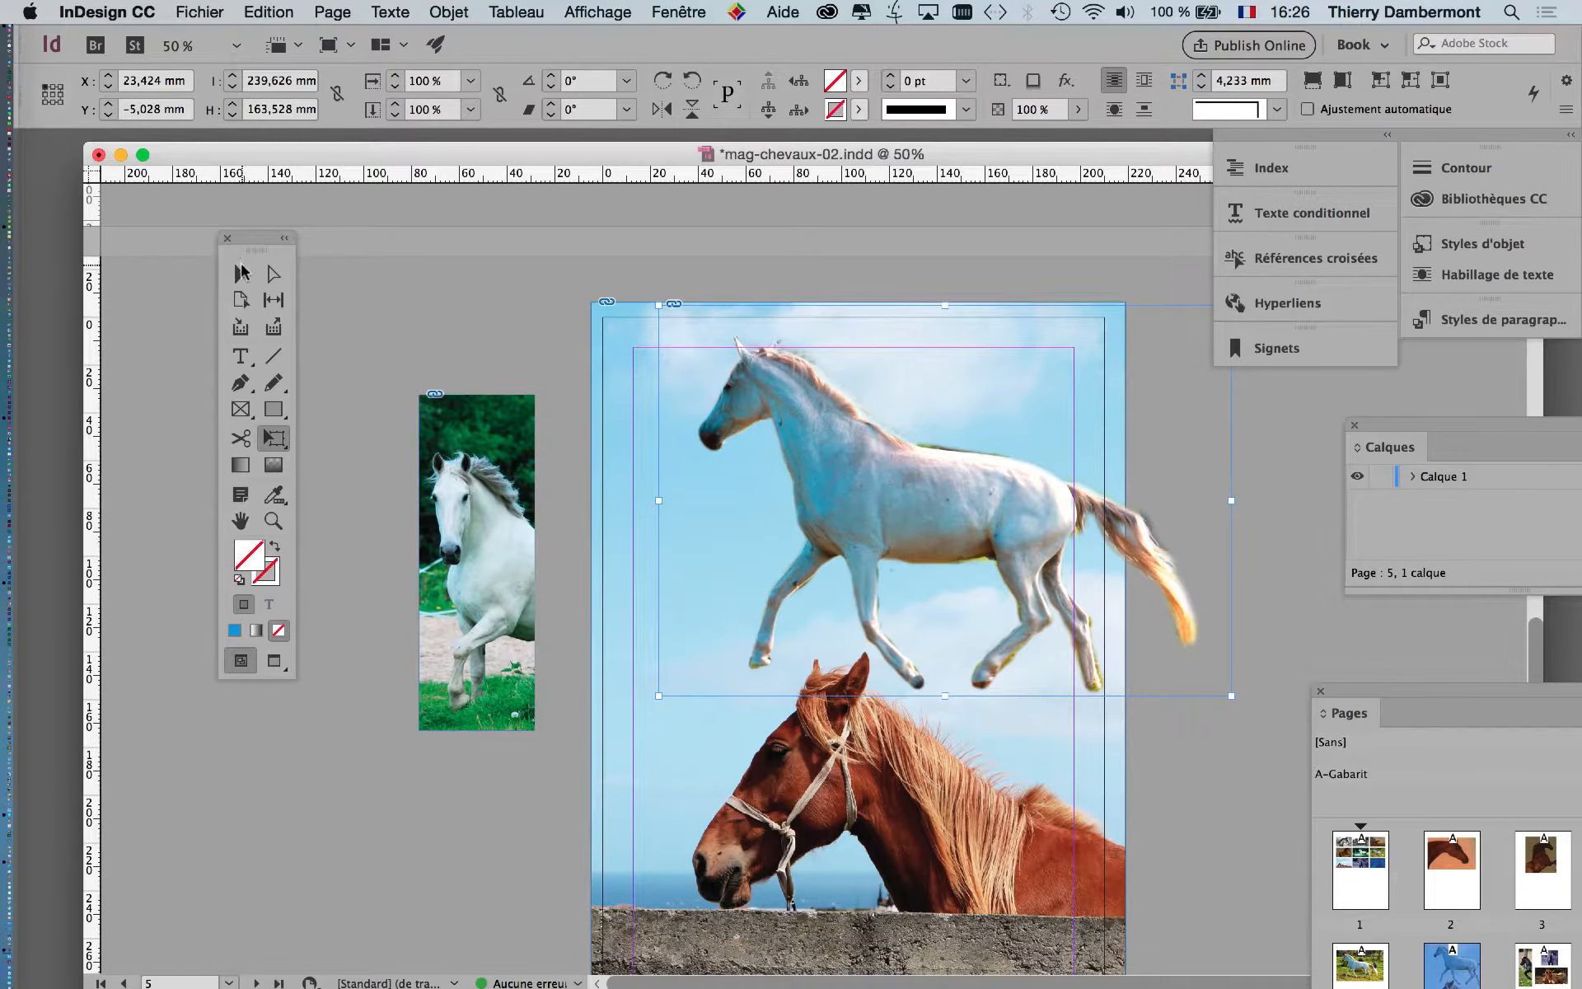
left_click(404, 458)
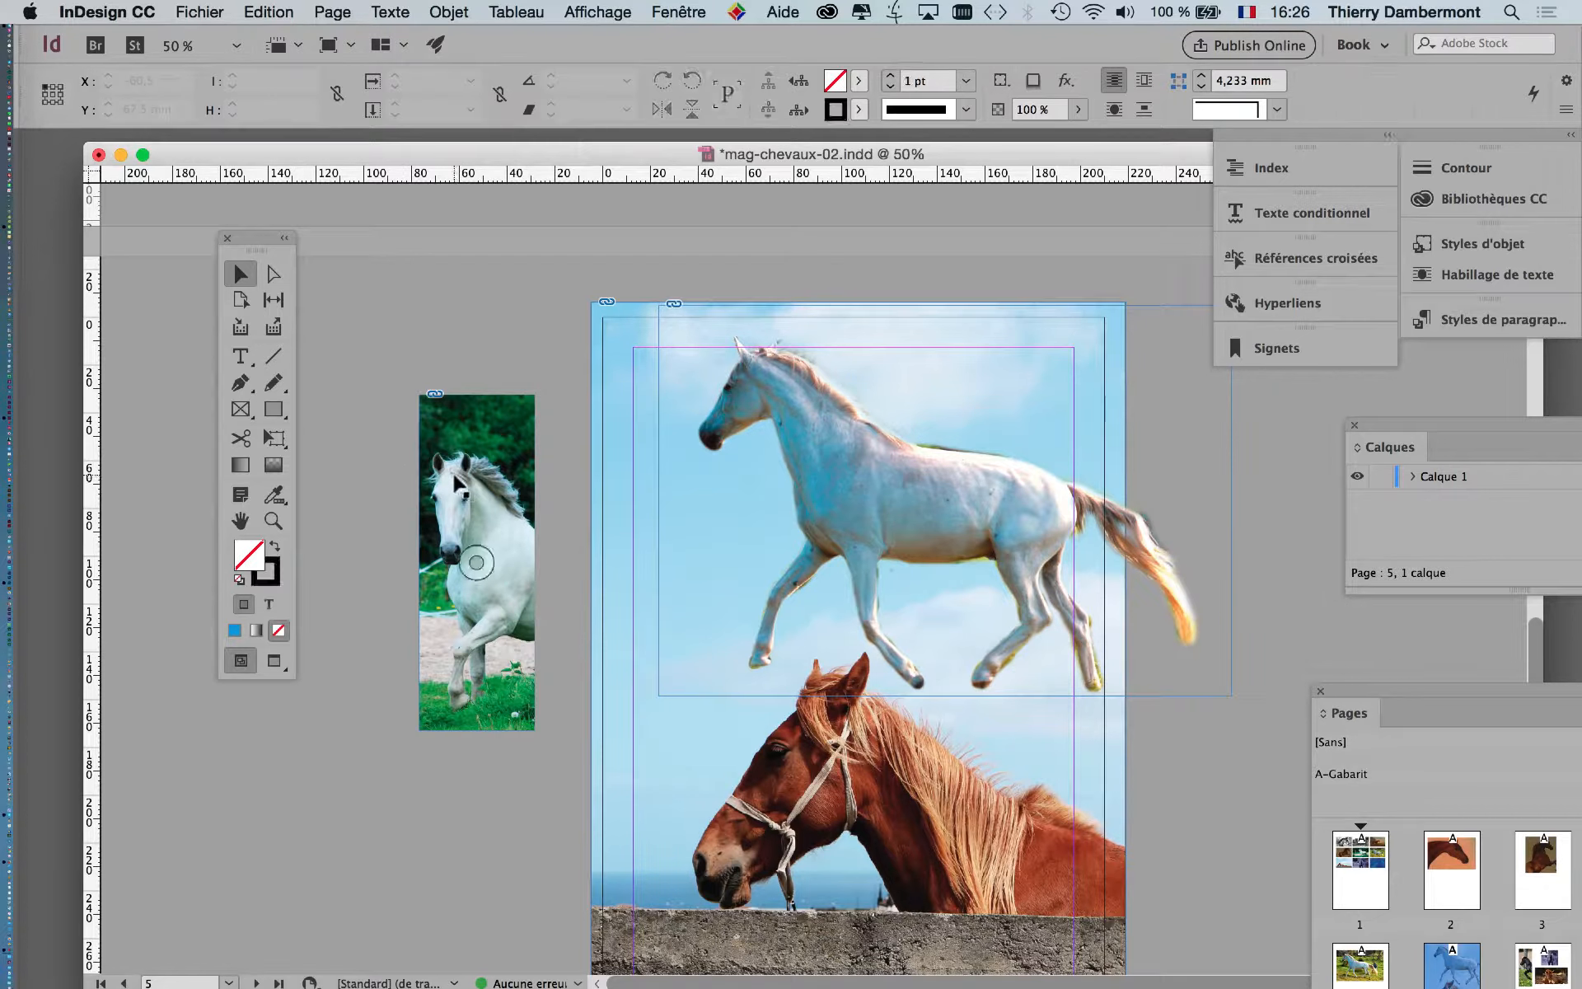
left_click_drag(456, 485, 654, 534)
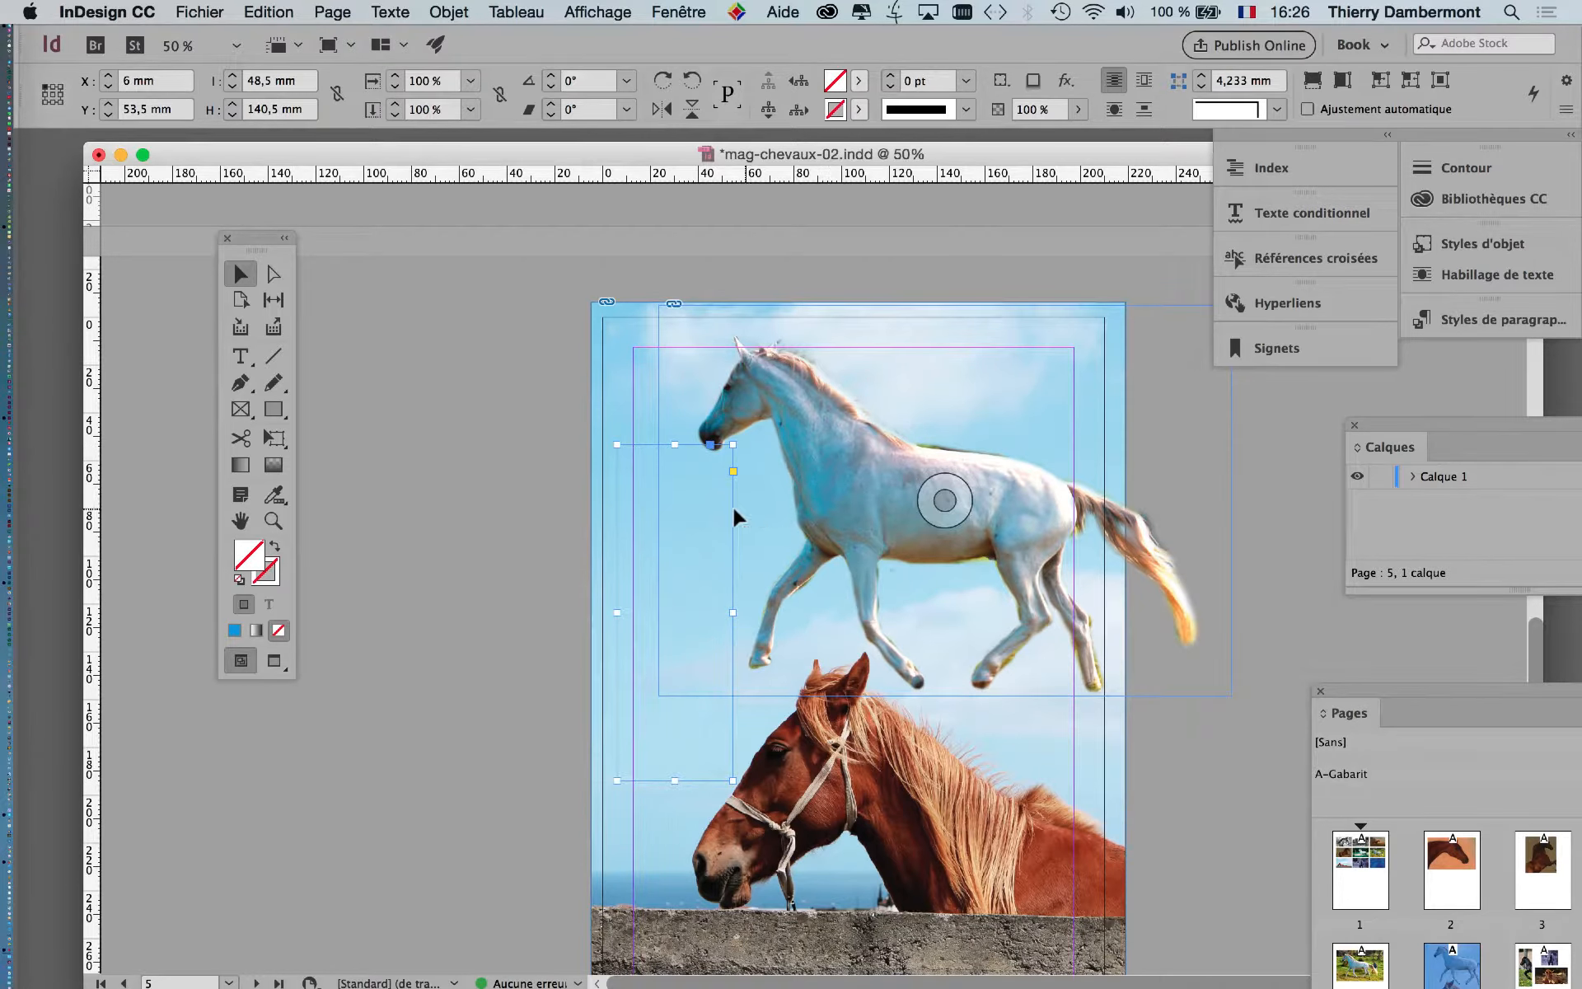
key("super+z")
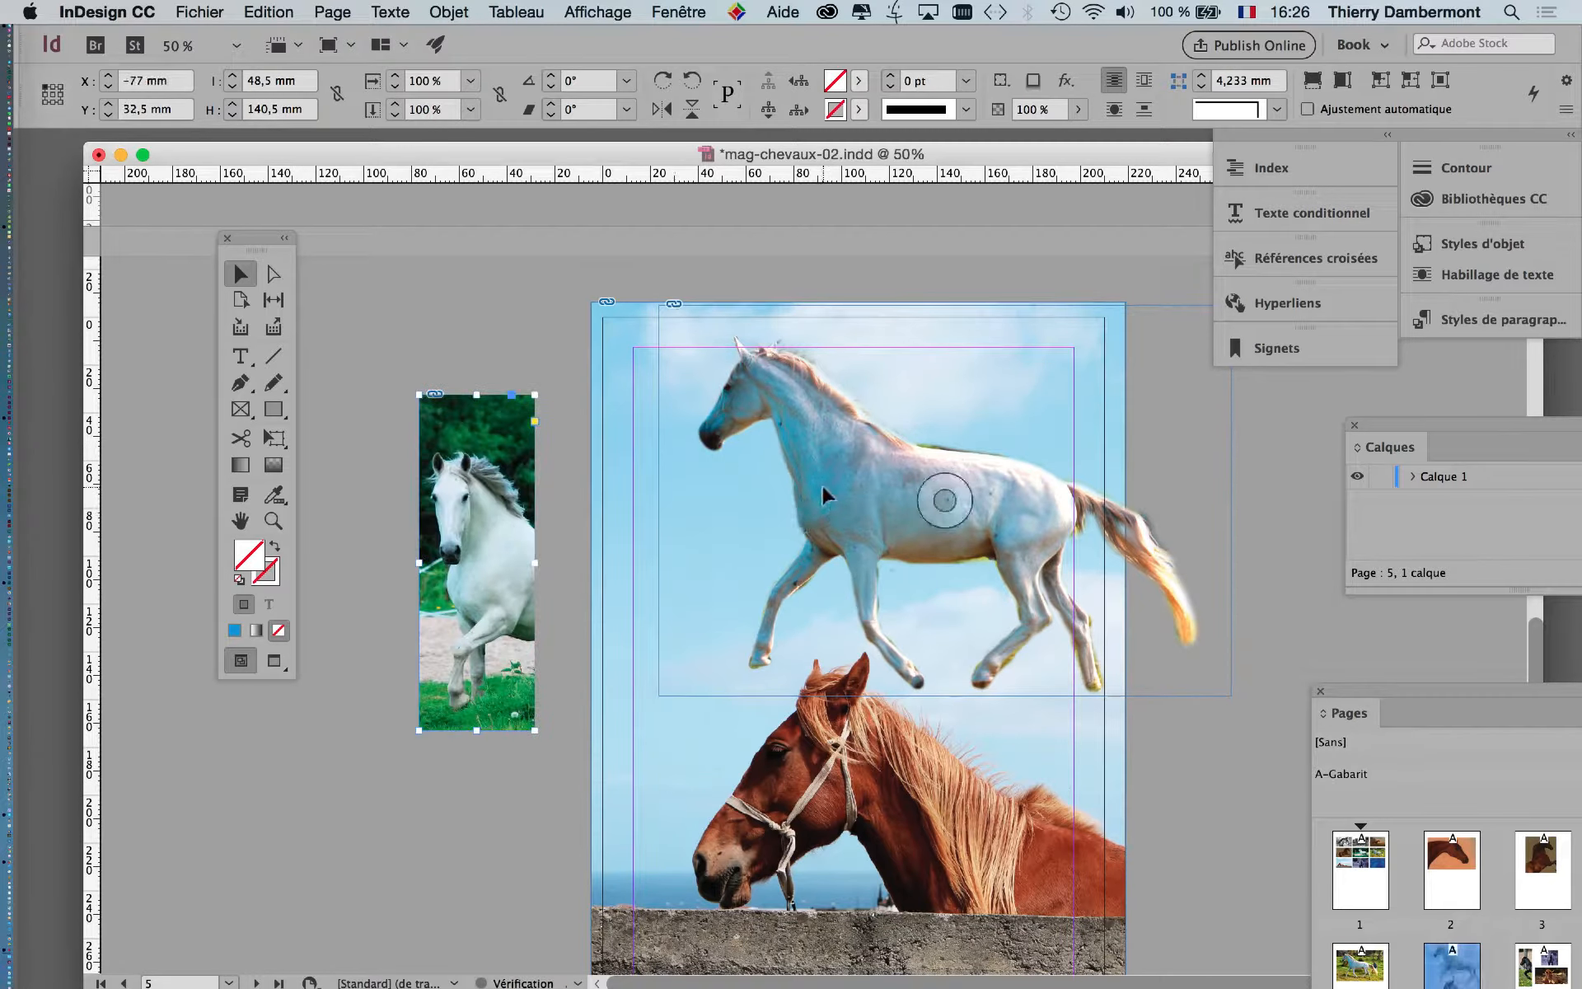
Move the cut-out horse to X 62 mm, Y 0 mm, and the white horse photo onto page 5 at X 3,5 mm, Y 31,5 mm.
left_click_drag(822, 485, 908, 478)
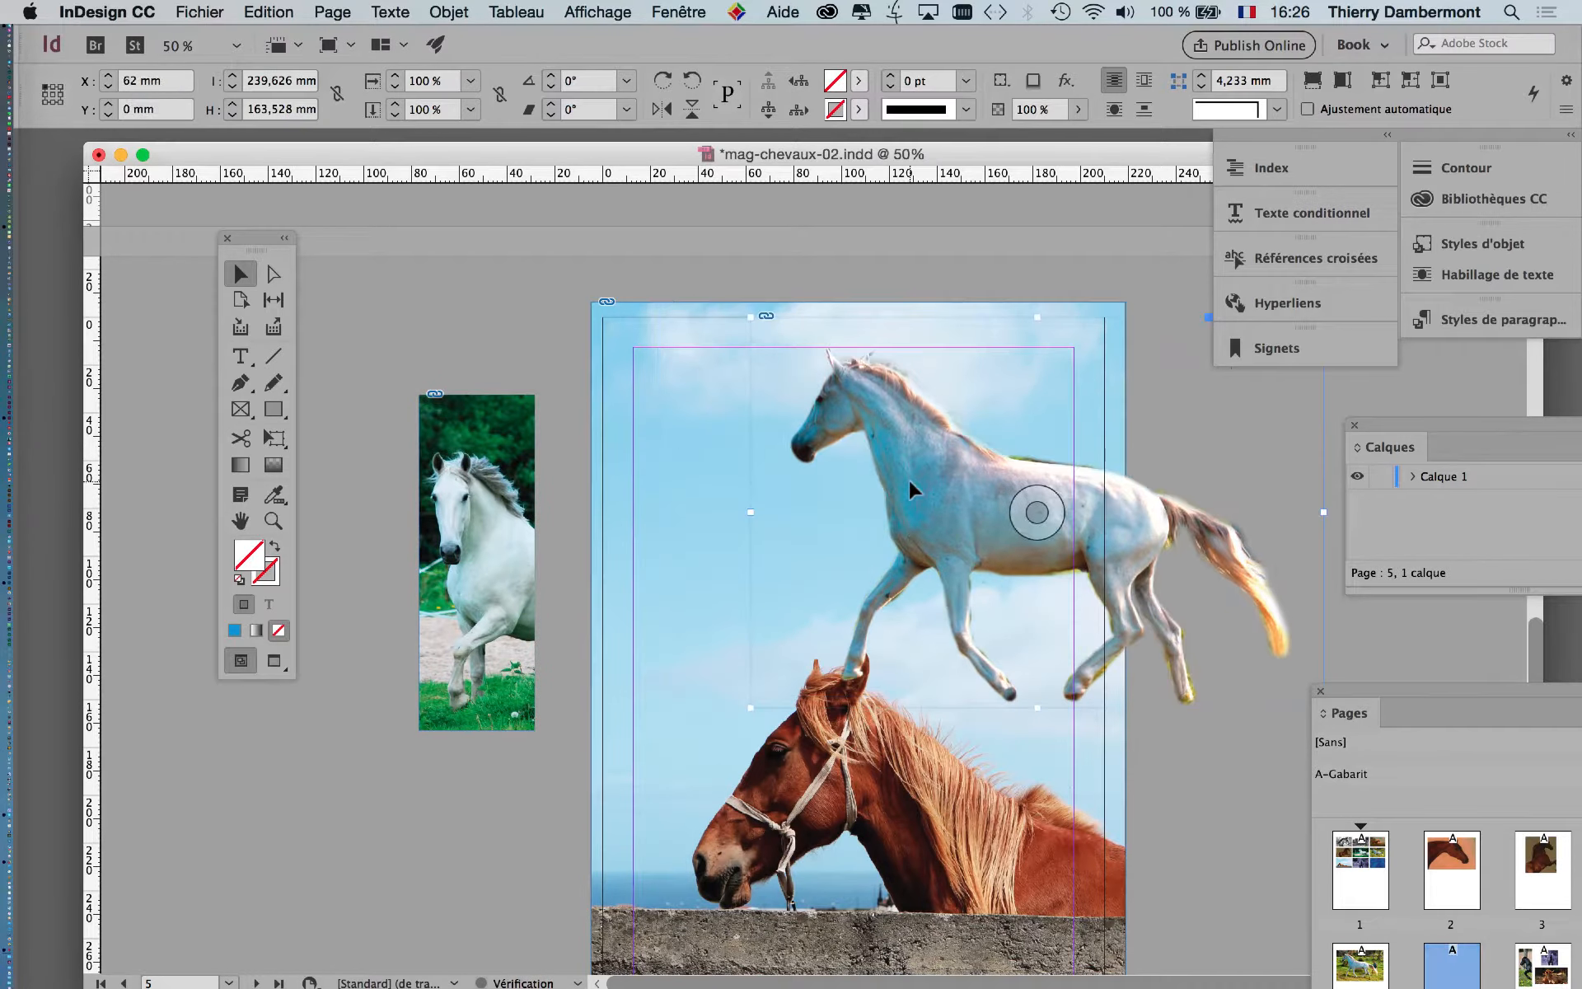
left_click(468, 425)
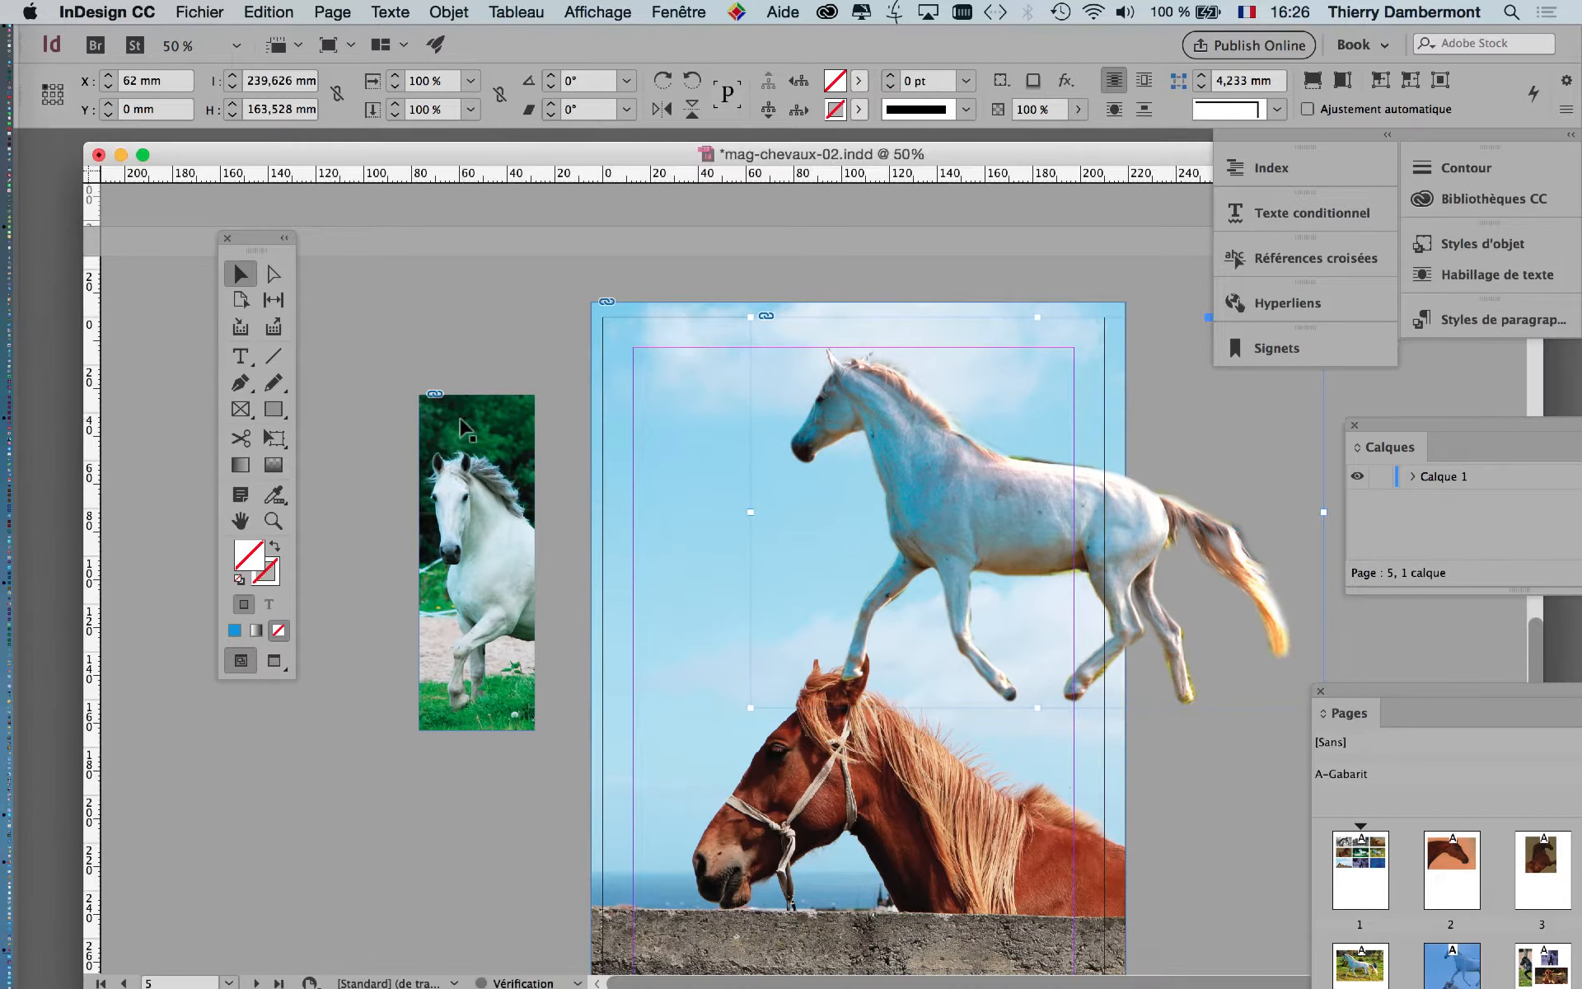
left_click_drag(454, 428, 645, 425)
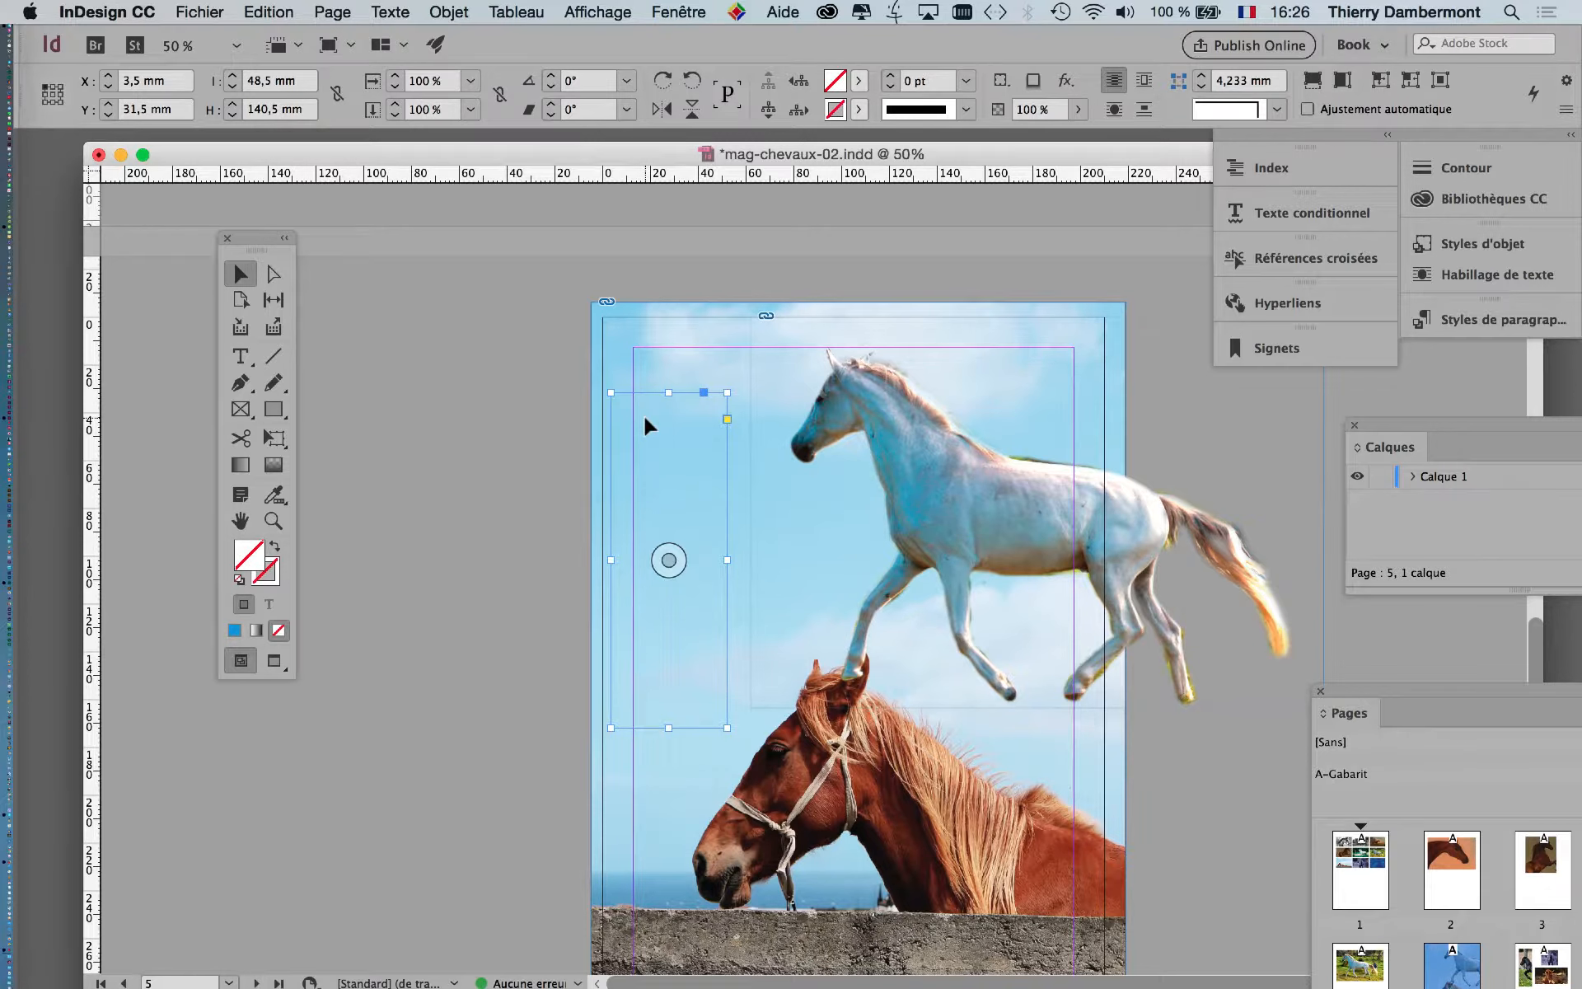
Bring the white horse photo to the front of the stacking order and position it at X 13,5 mm, Y 25,5 mm.
left_click(461, 11)
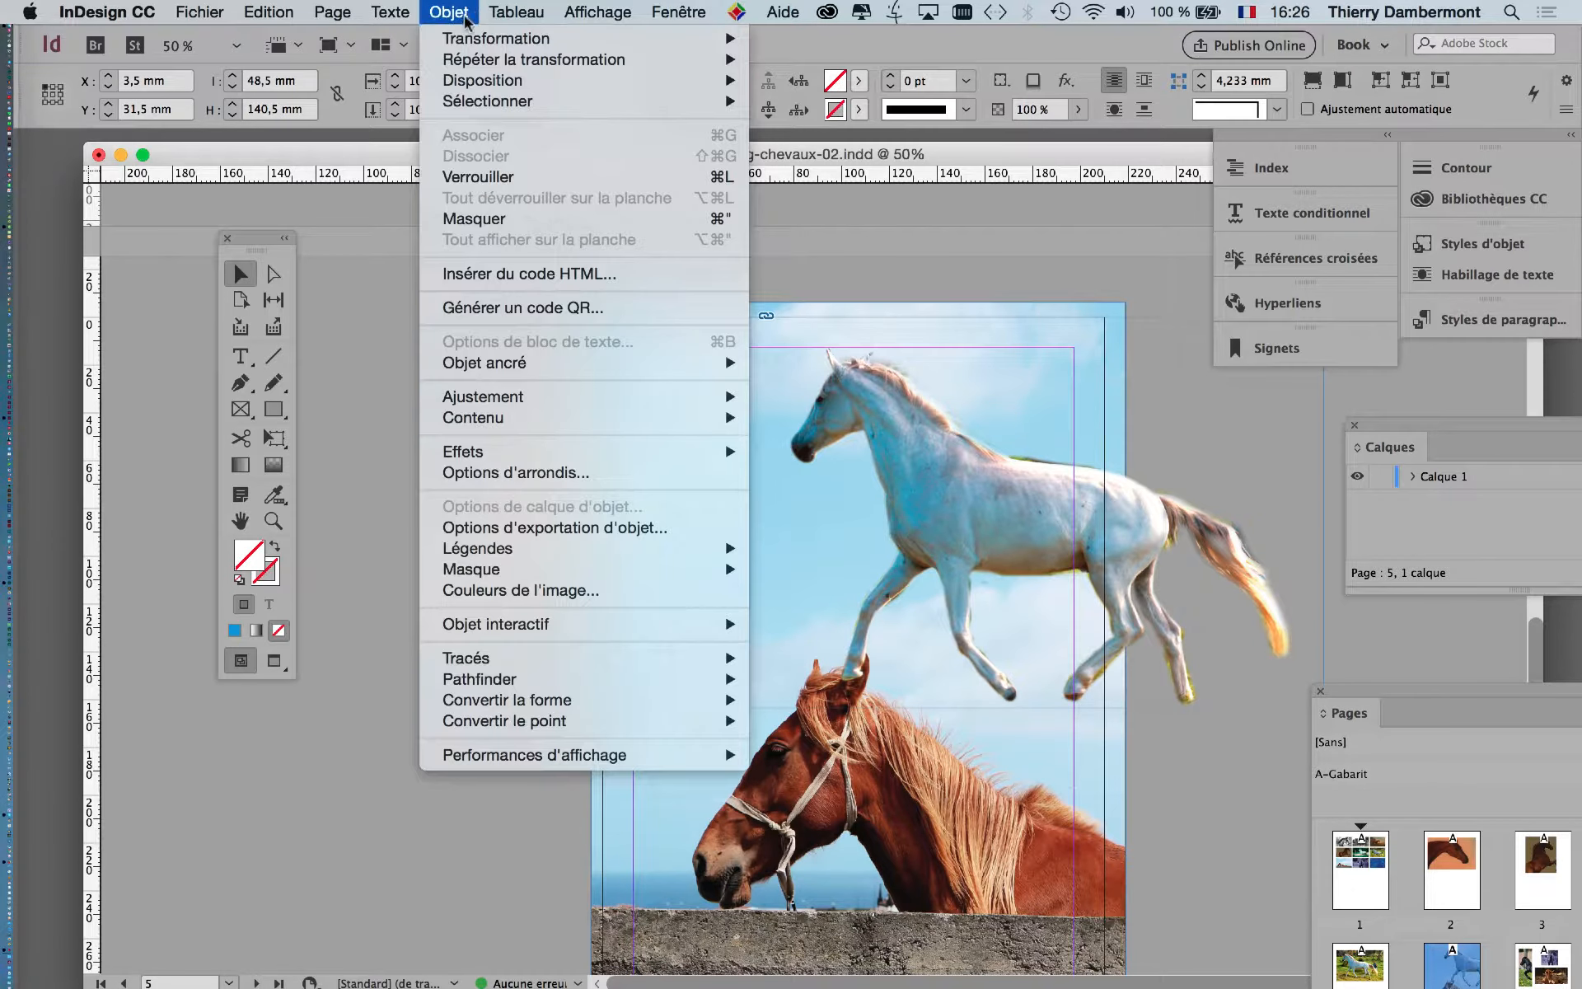
mouse_move(477, 81)
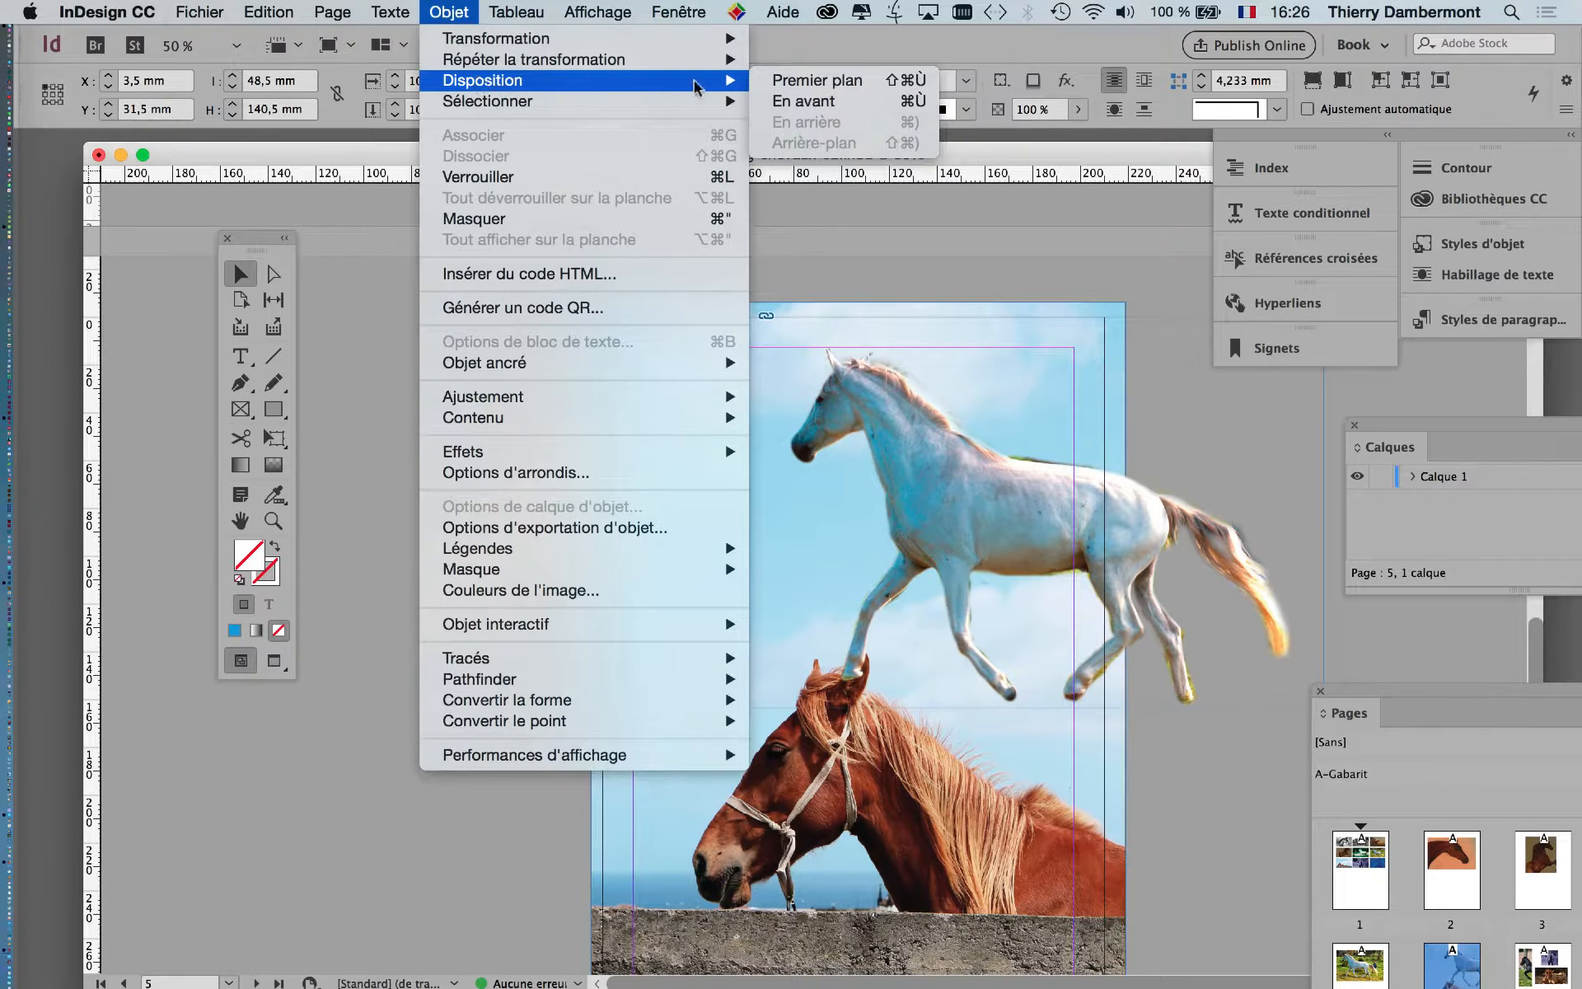
left_click(806, 82)
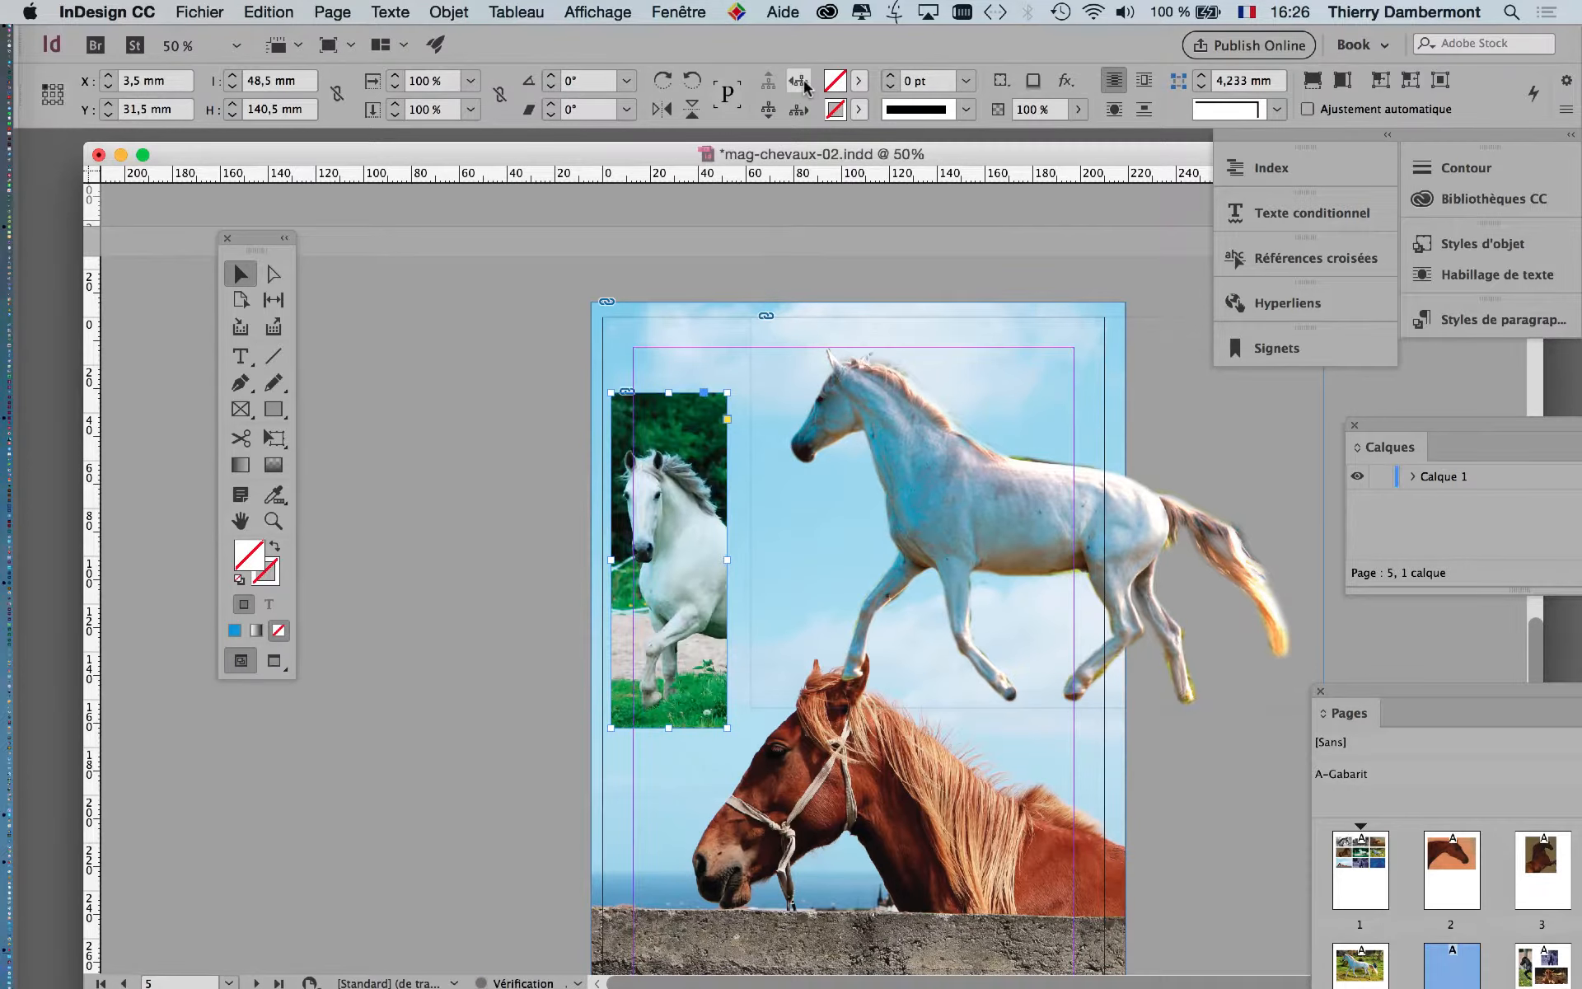
left_click(536, 332)
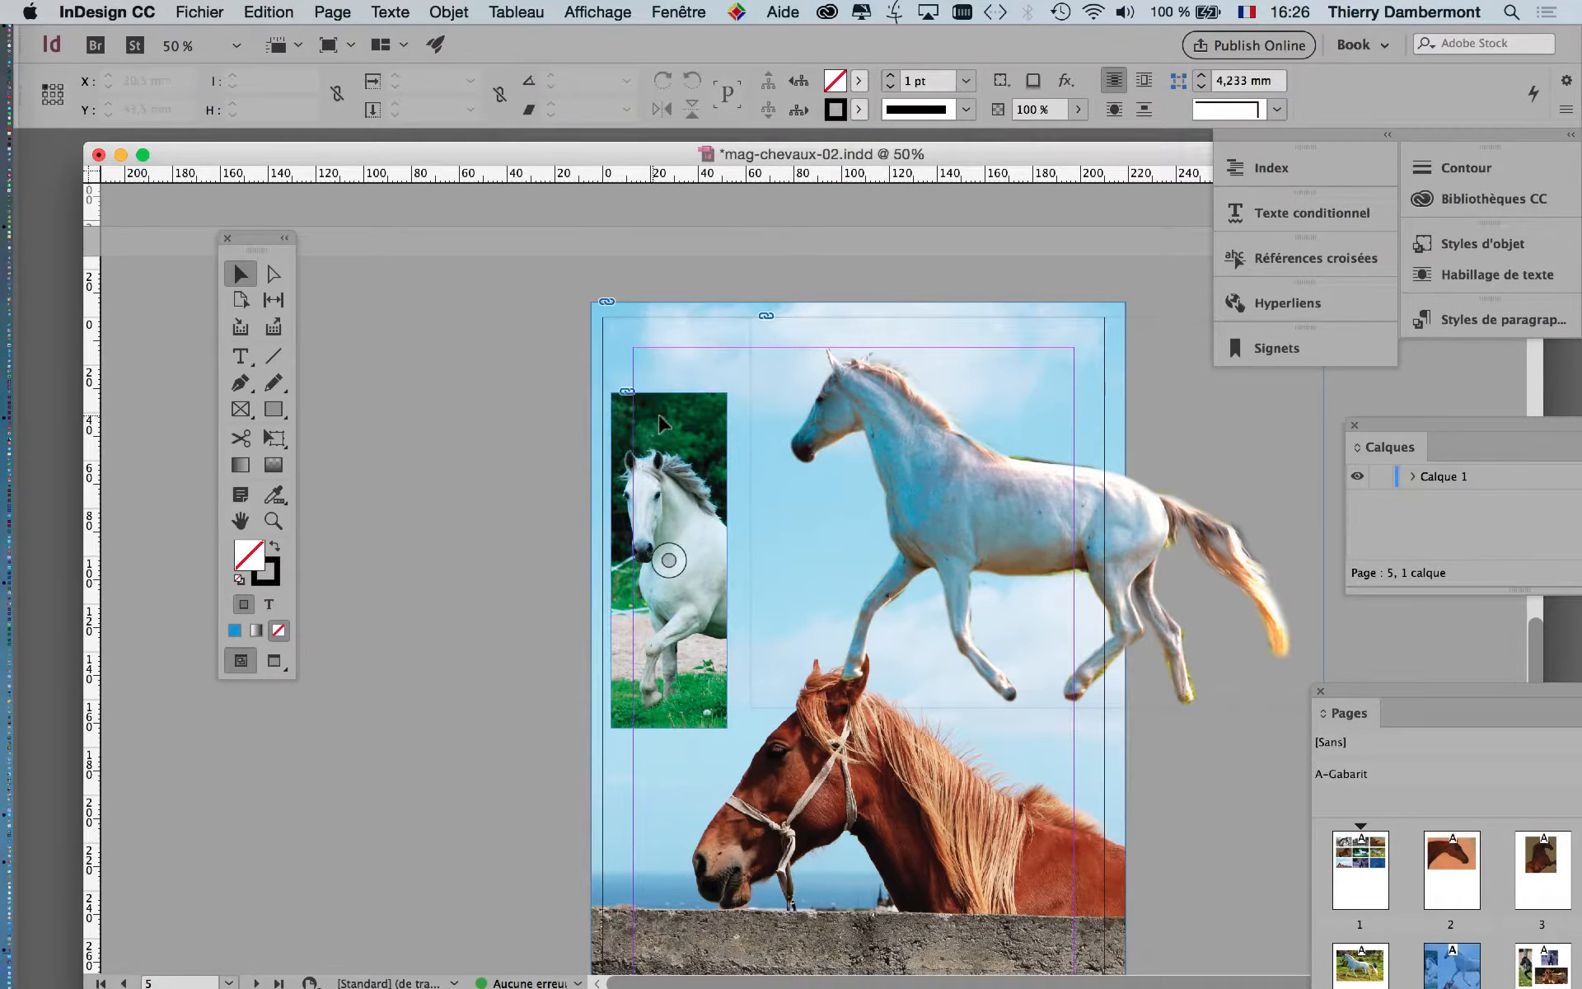
left_click_drag(659, 414, 682, 402)
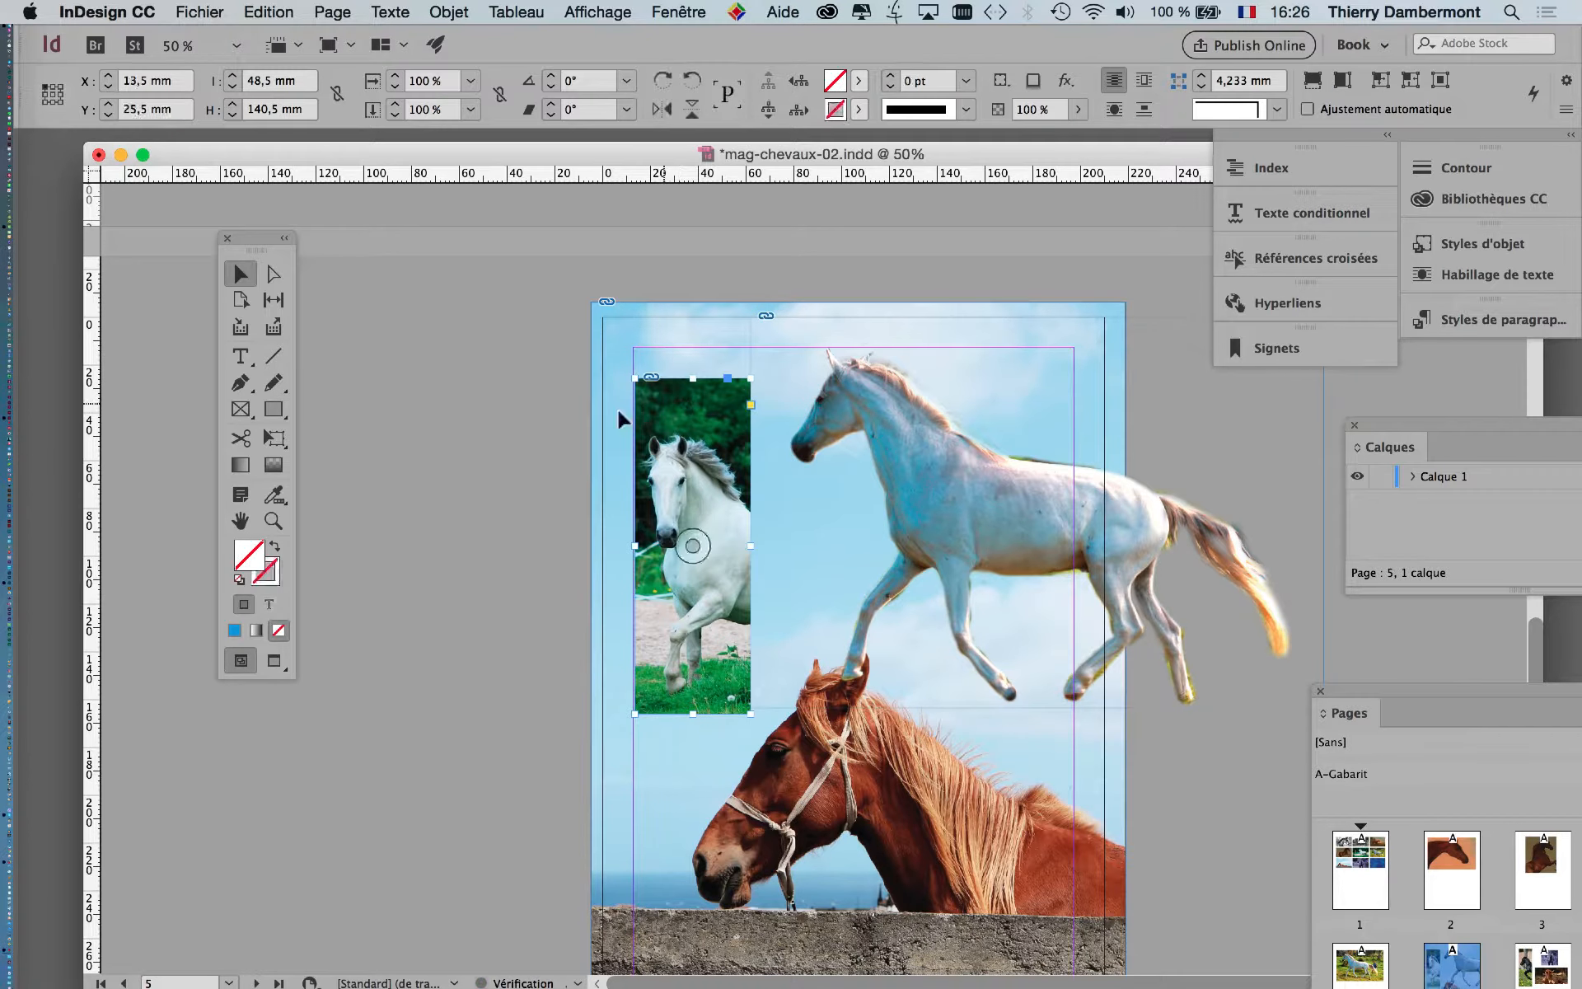
left_click(519, 420)
Move the cut-out horse over the sky beside the white horse photo, at X 57 mm, Y -7,5 mm.
left_click(1034, 505)
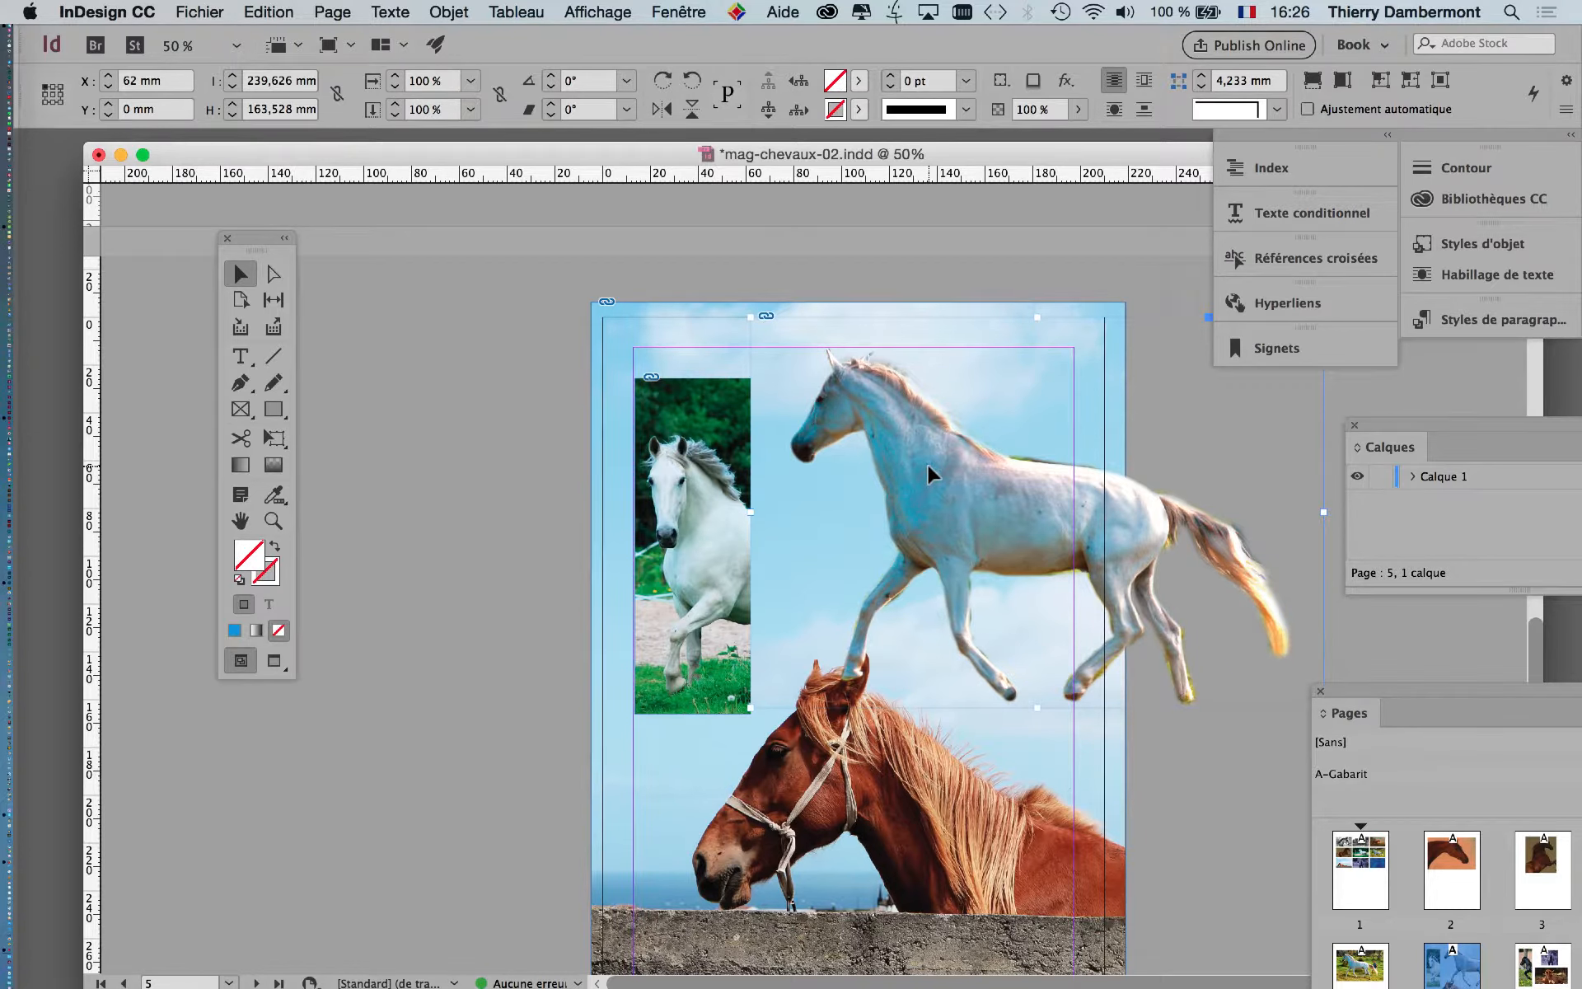
left_click_drag(926, 462, 908, 431)
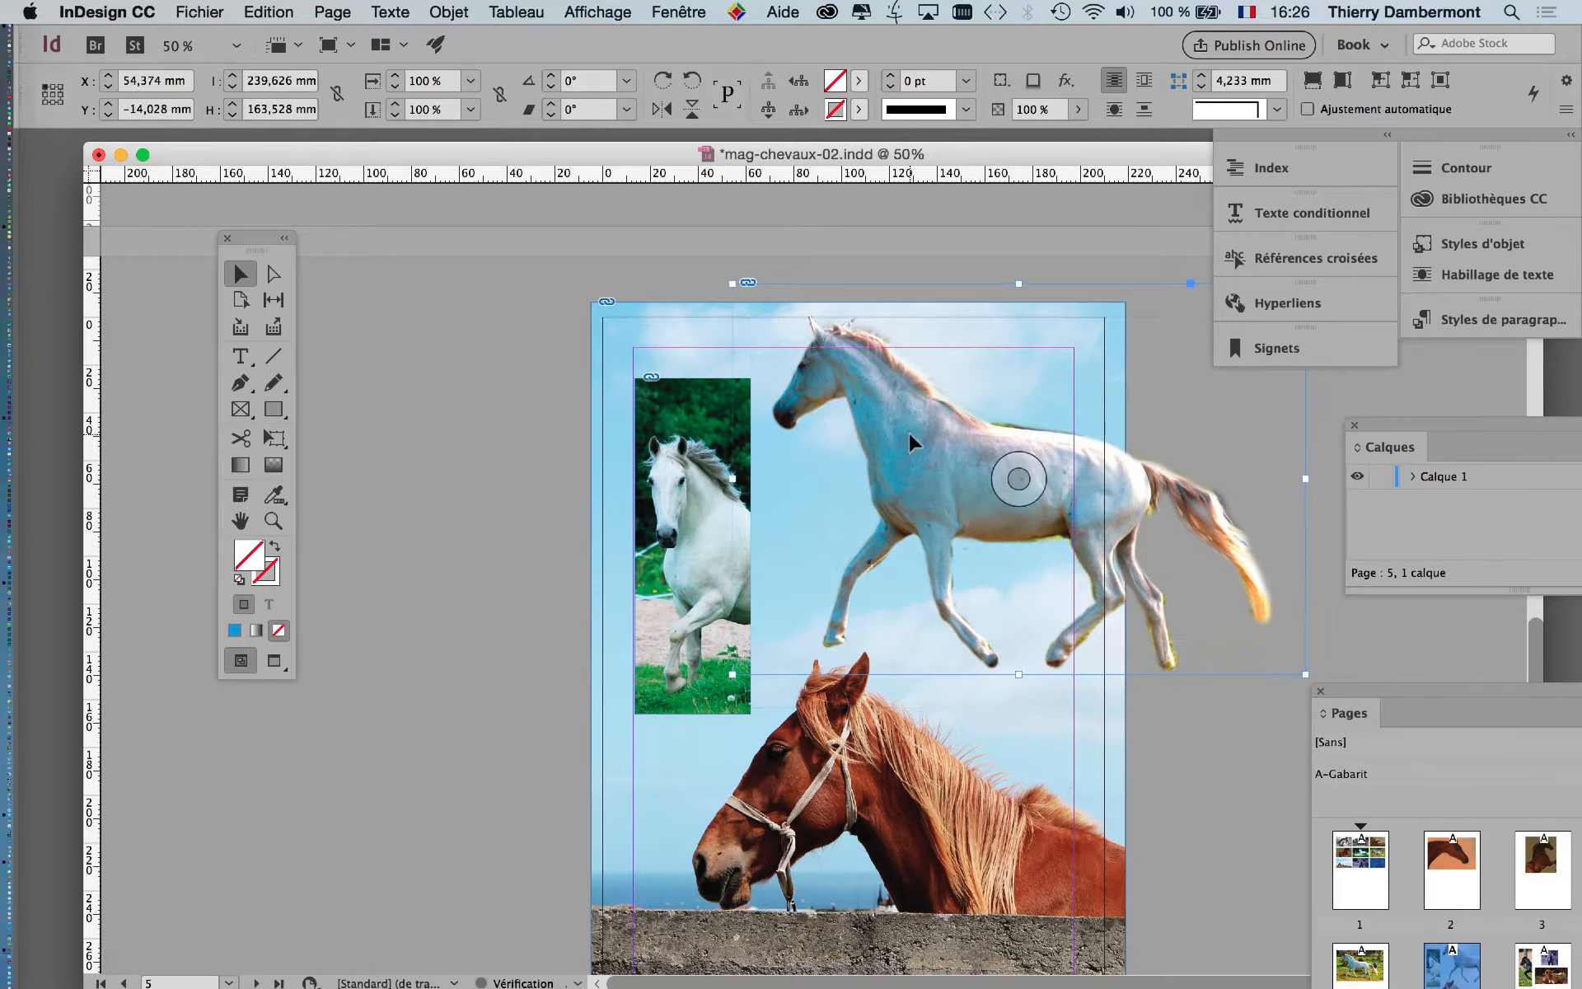
left_click(273, 438)
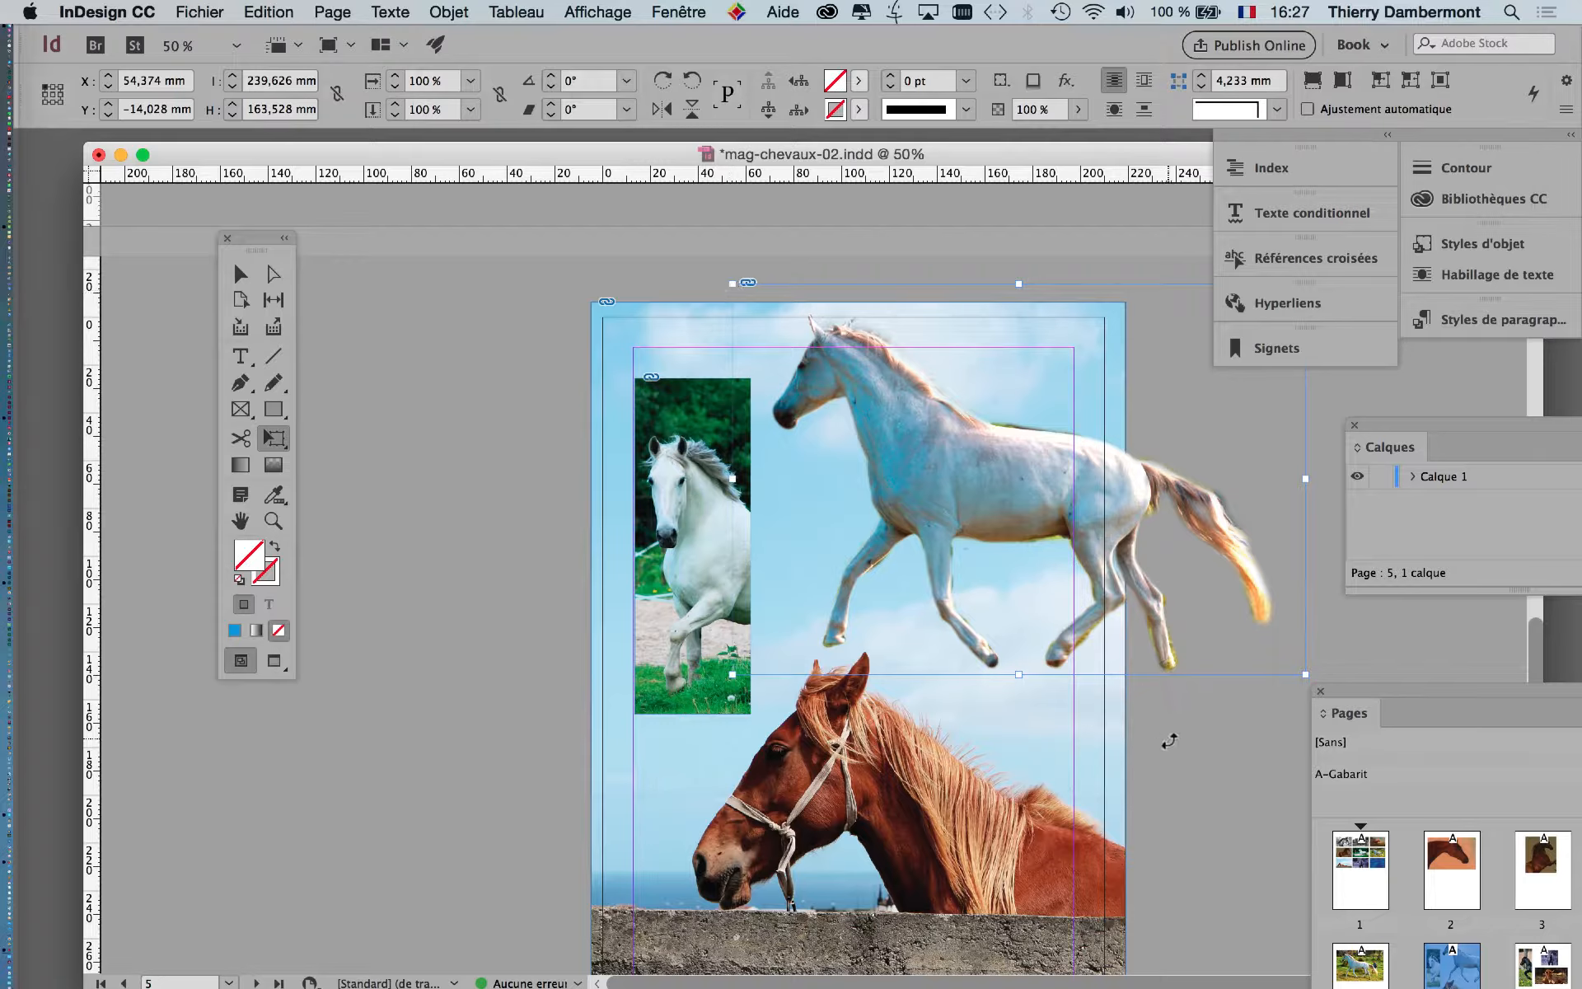
left_click(241, 273)
left_click(476, 398)
left_click_drag(867, 500, 909, 501)
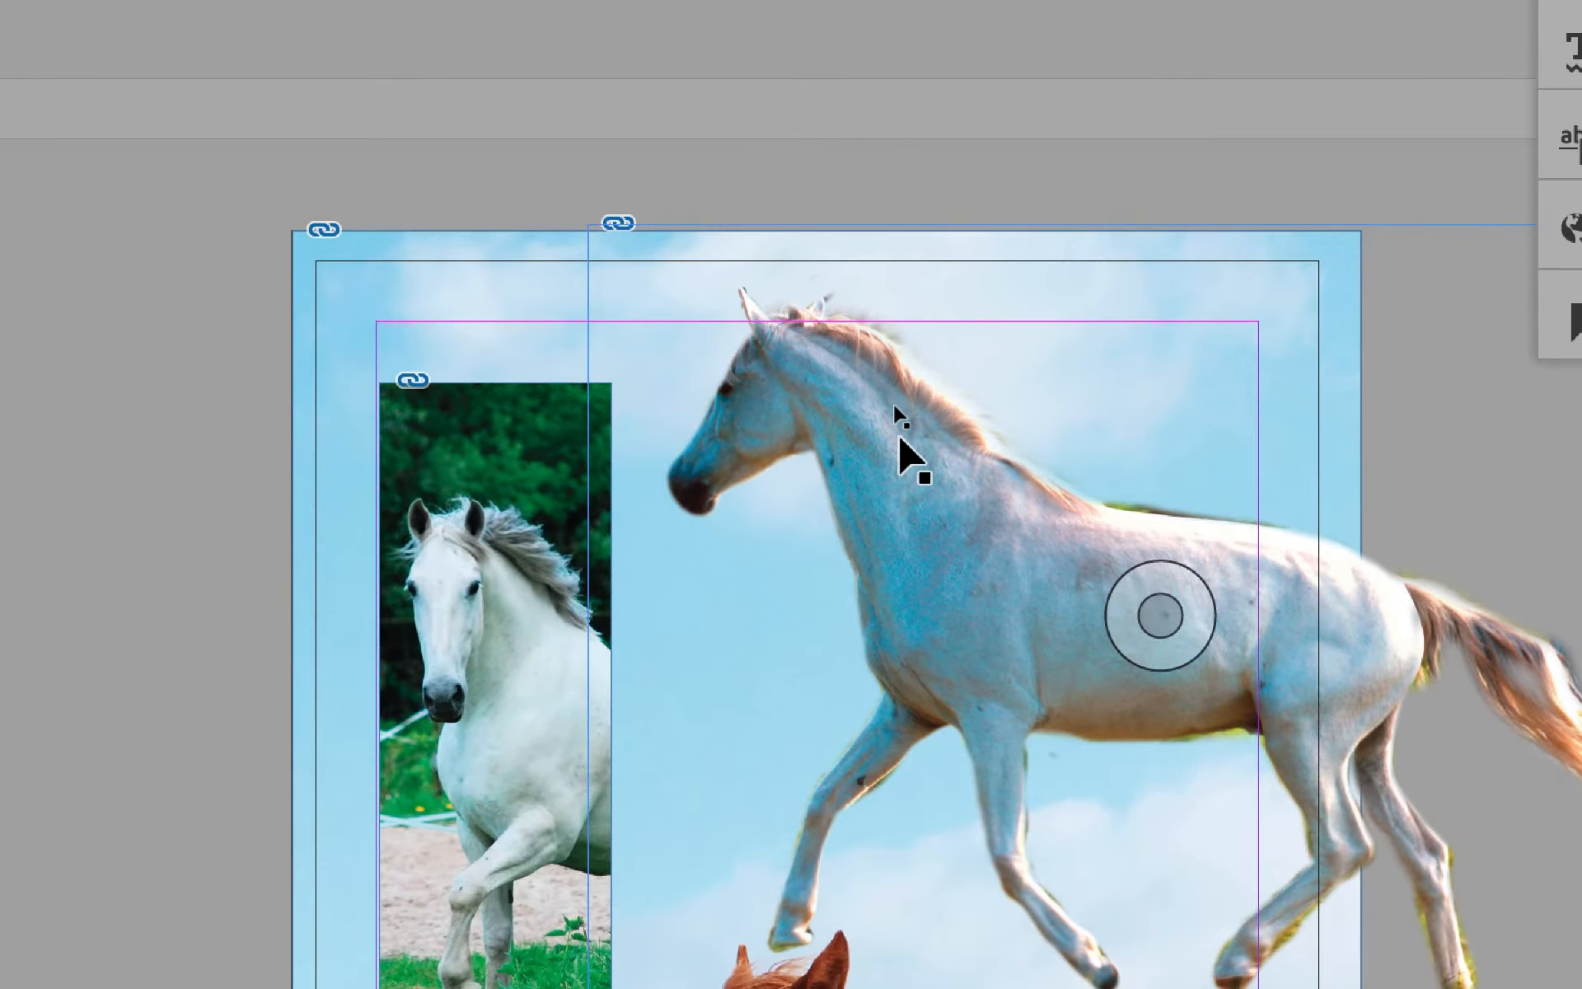
Delete the cut-out horse and its frame from page 5.
left_click(894, 406)
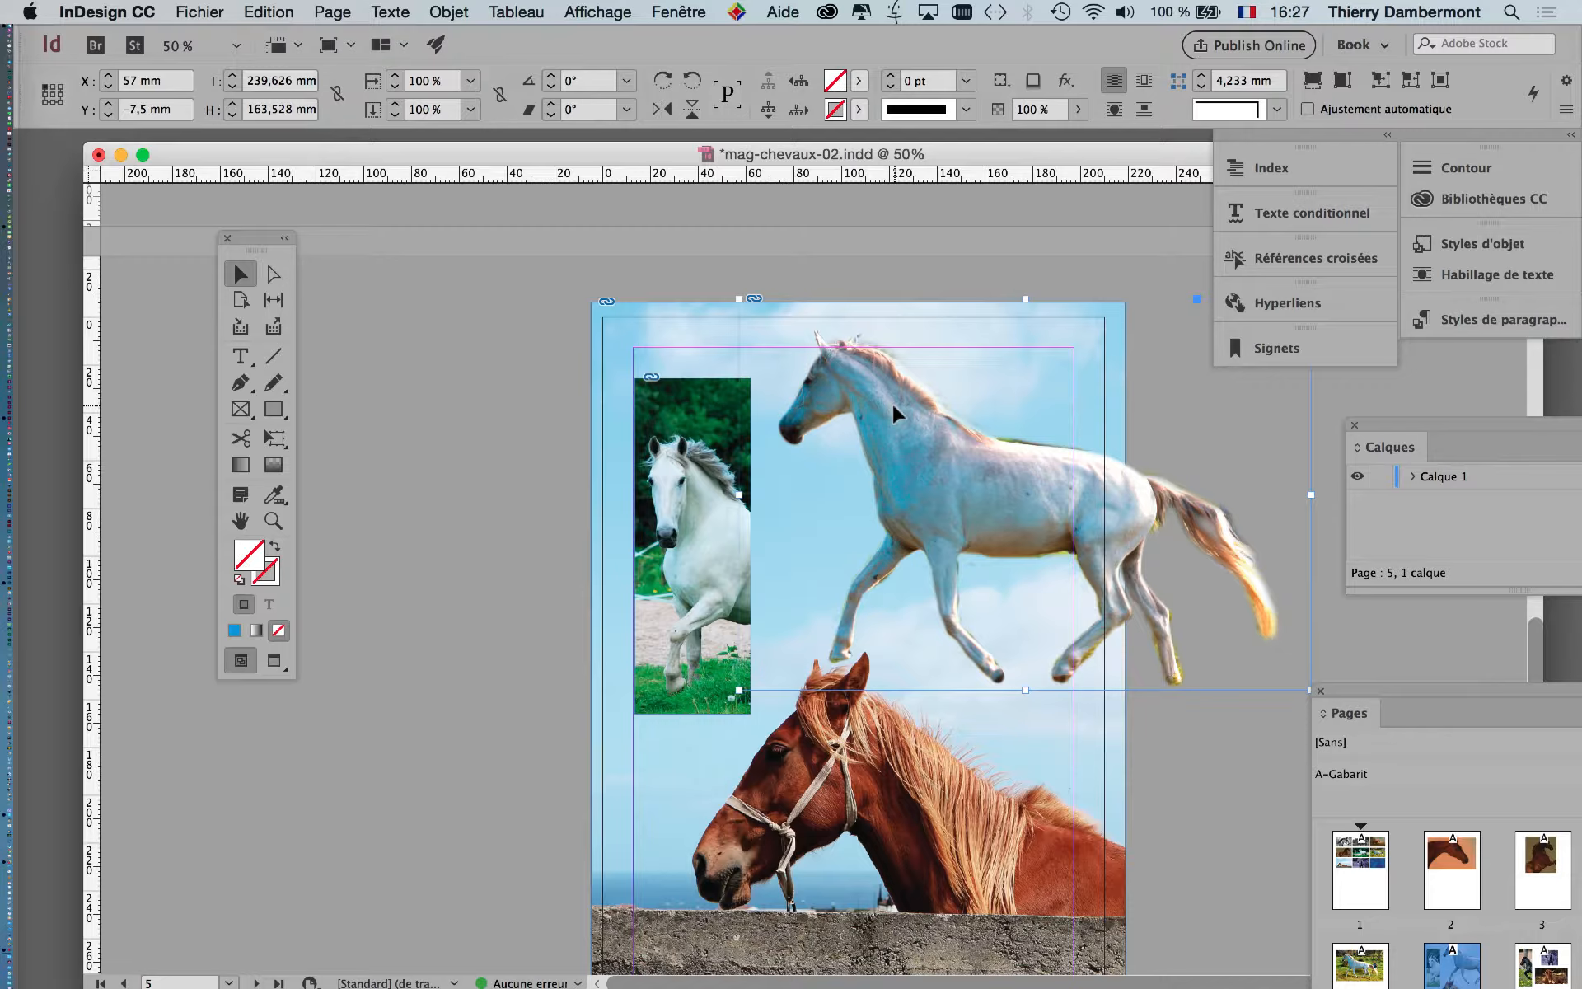
key("Delete")
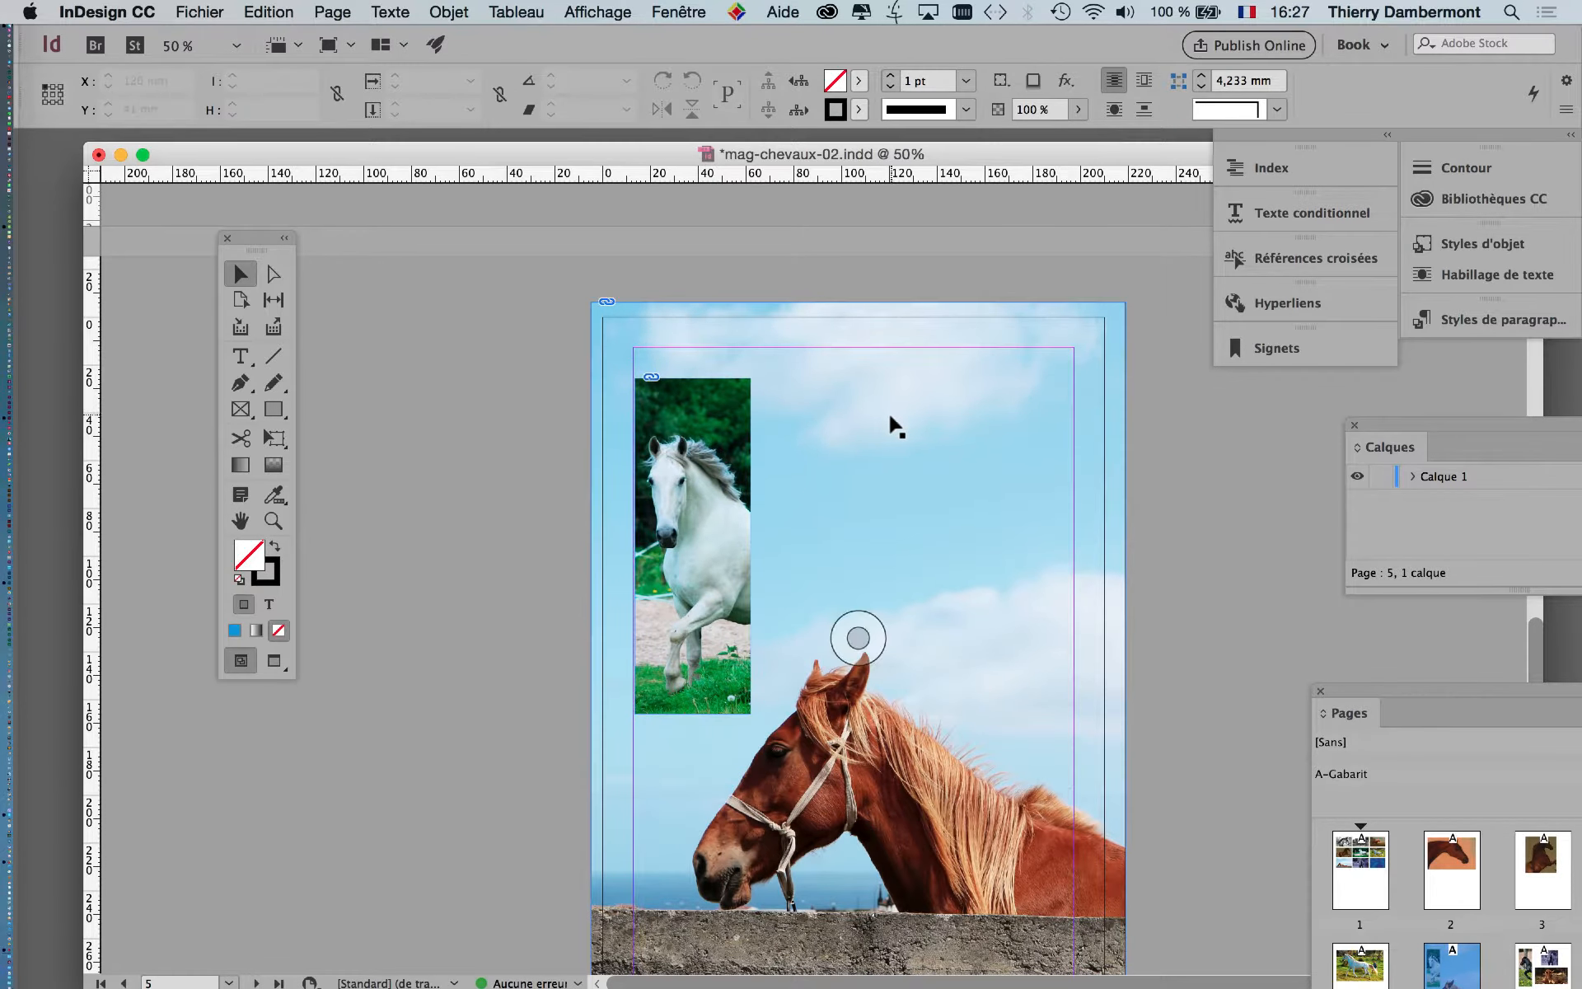
key("super+minus")
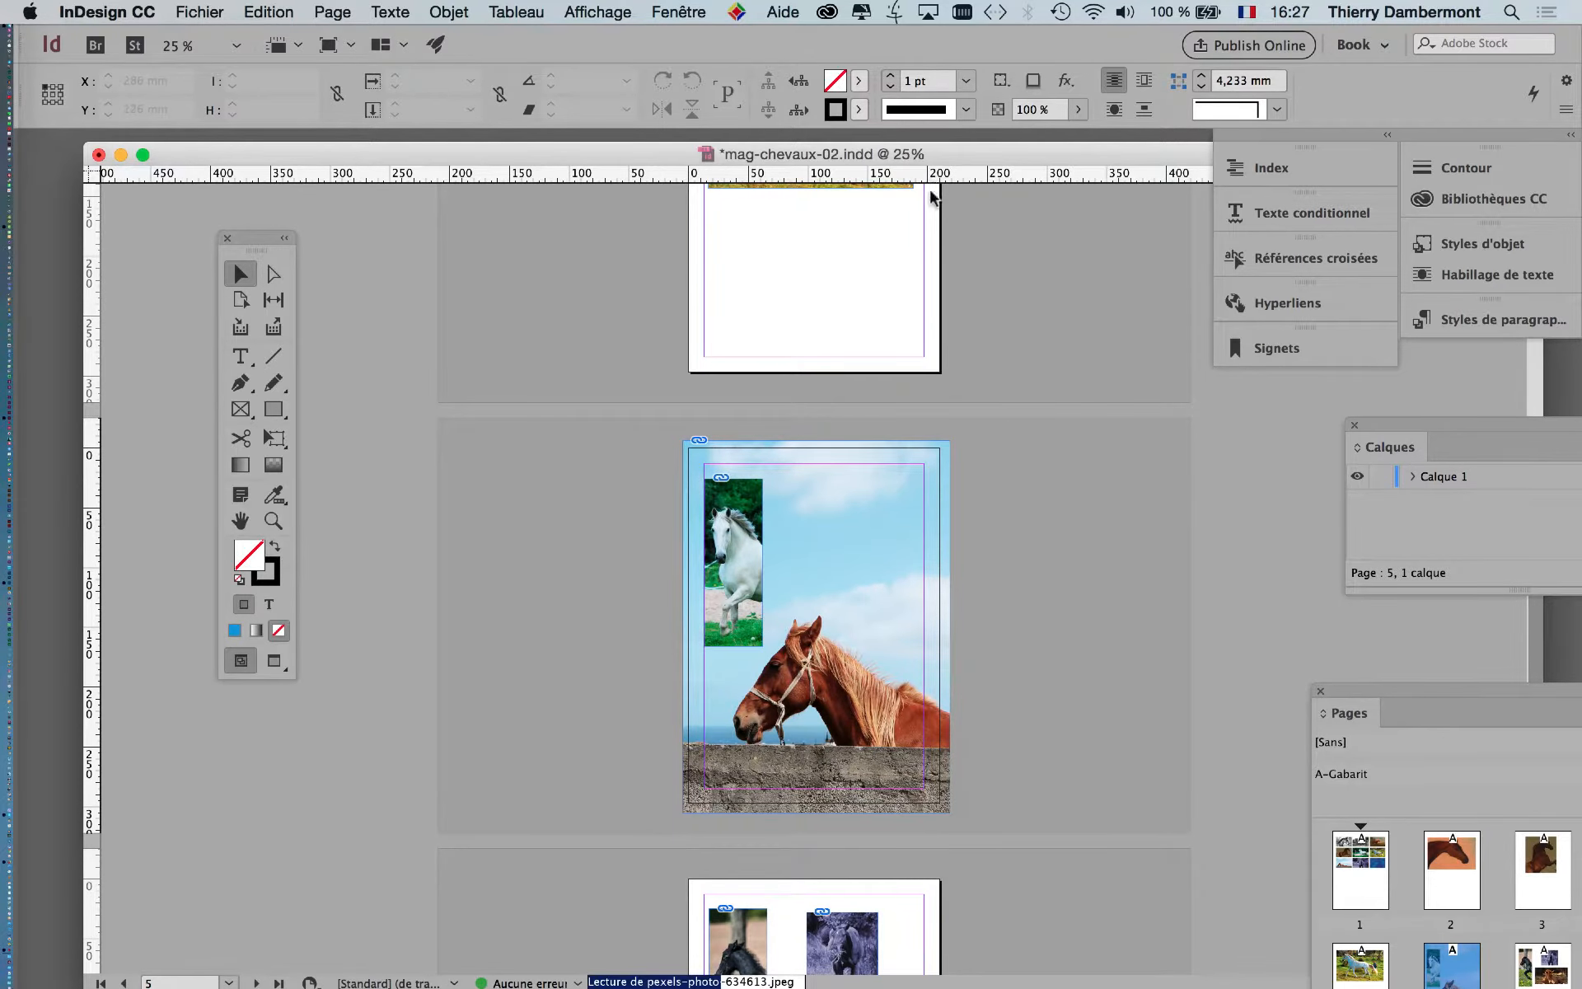
Reposition the Pages panel beside page 5 so the thumbnails of all seven pages can be seen.
left_click(696, 11)
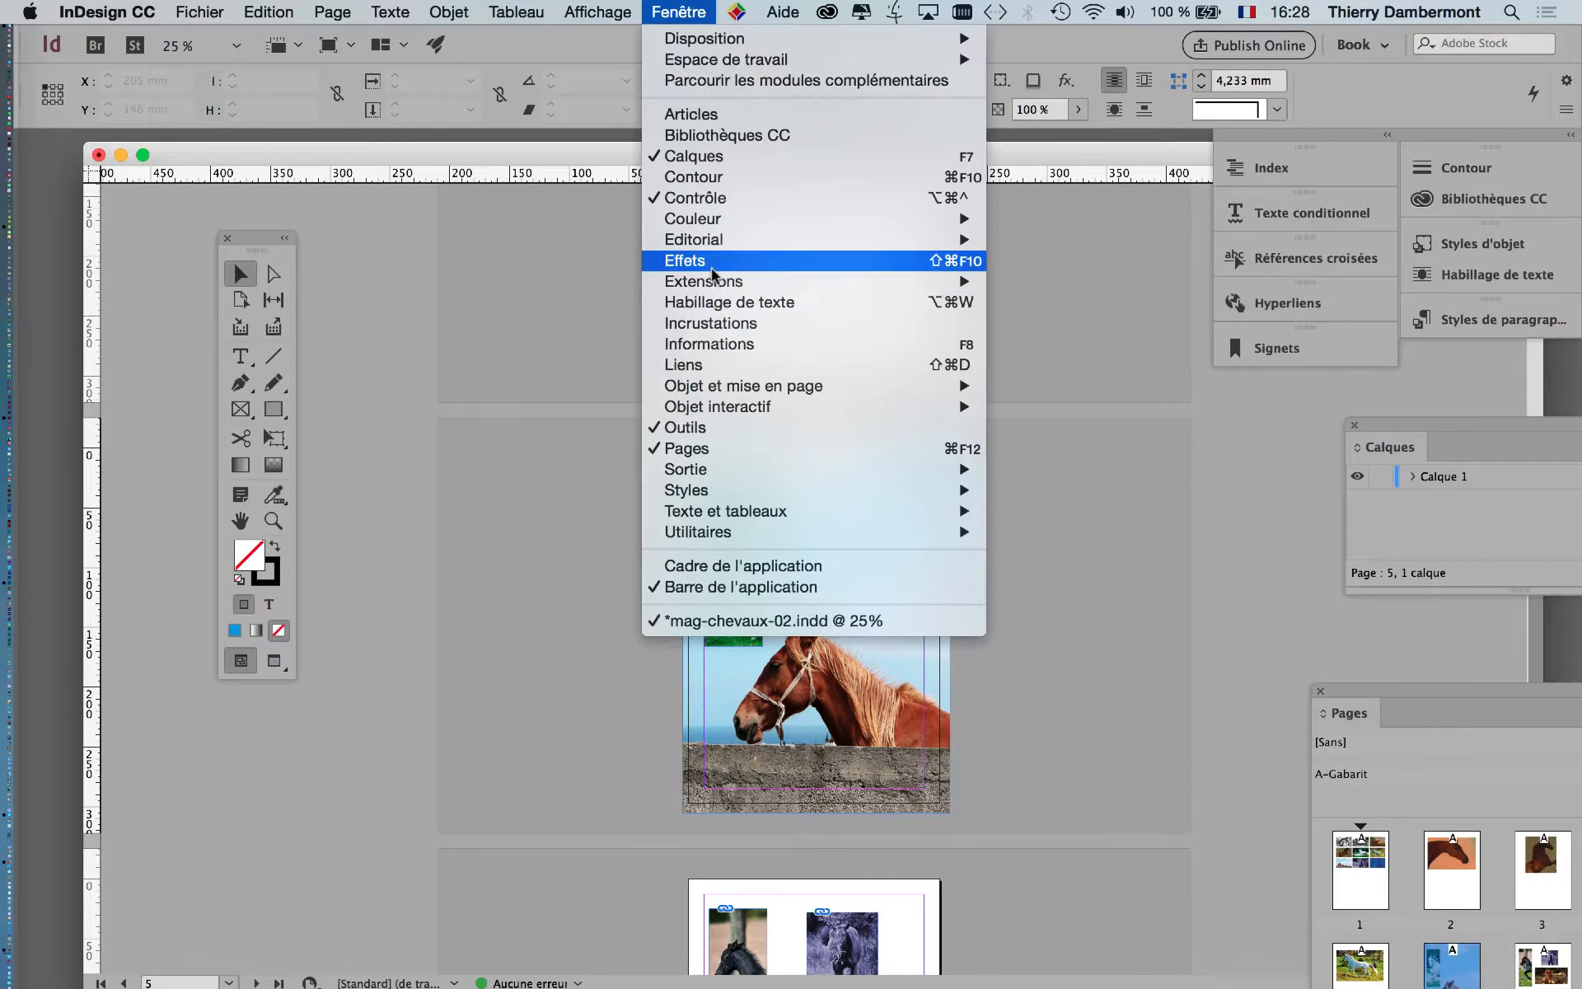
mouse_move(755, 469)
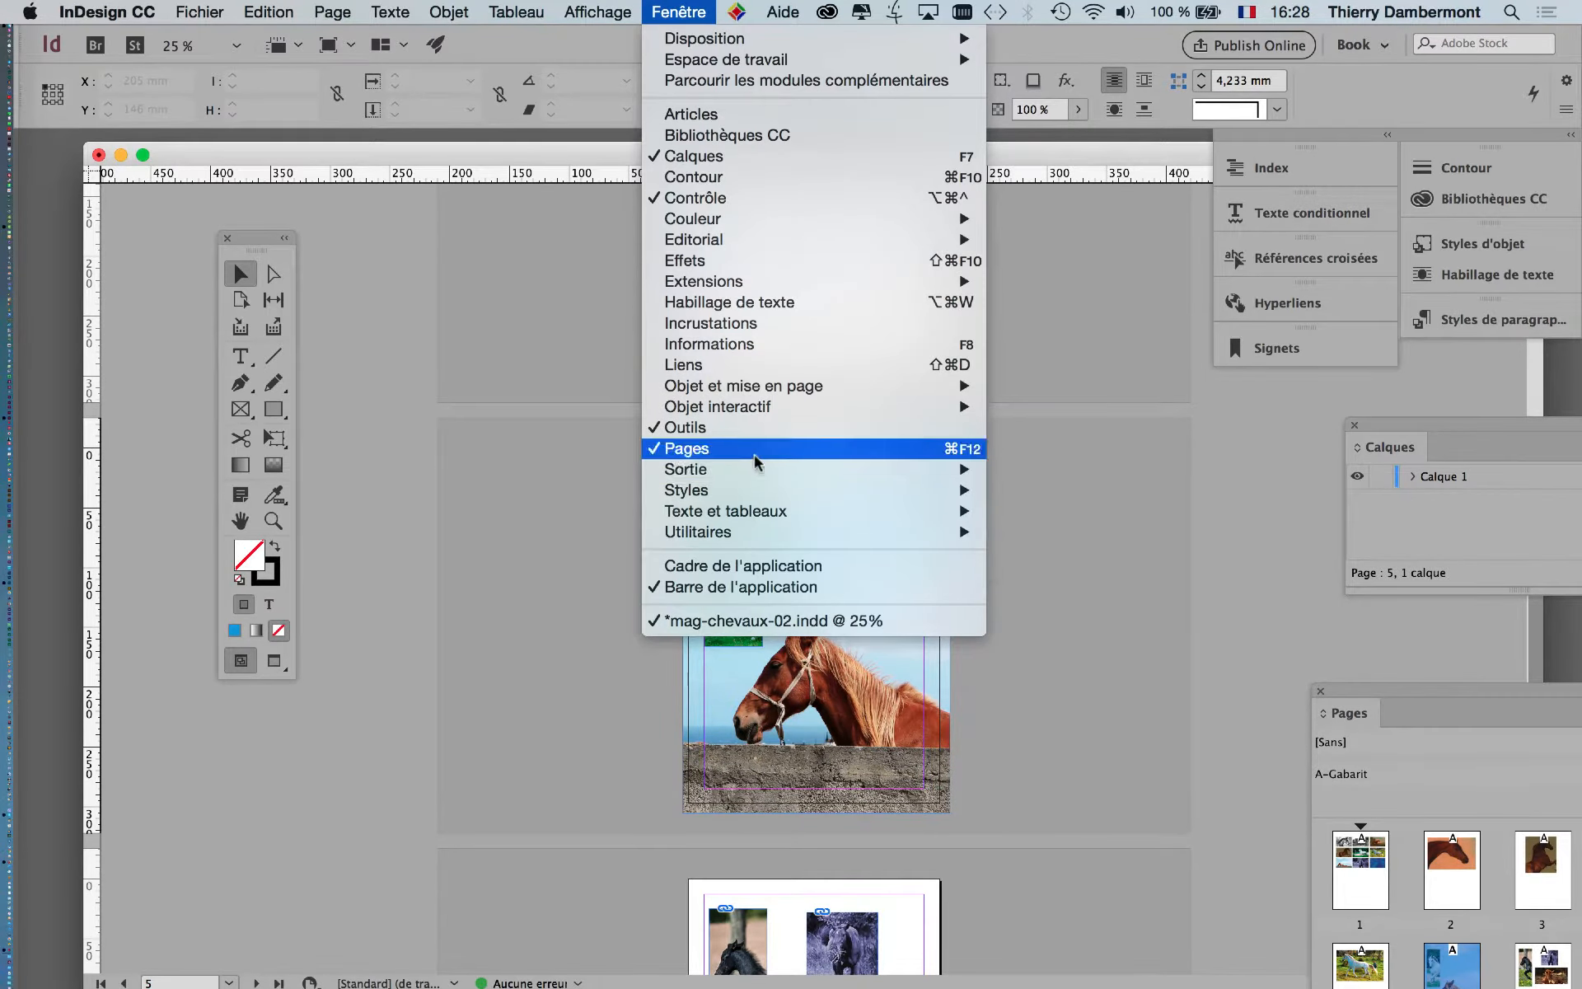
left_click(1488, 695)
left_click_drag(1291, 620, 1352, 640)
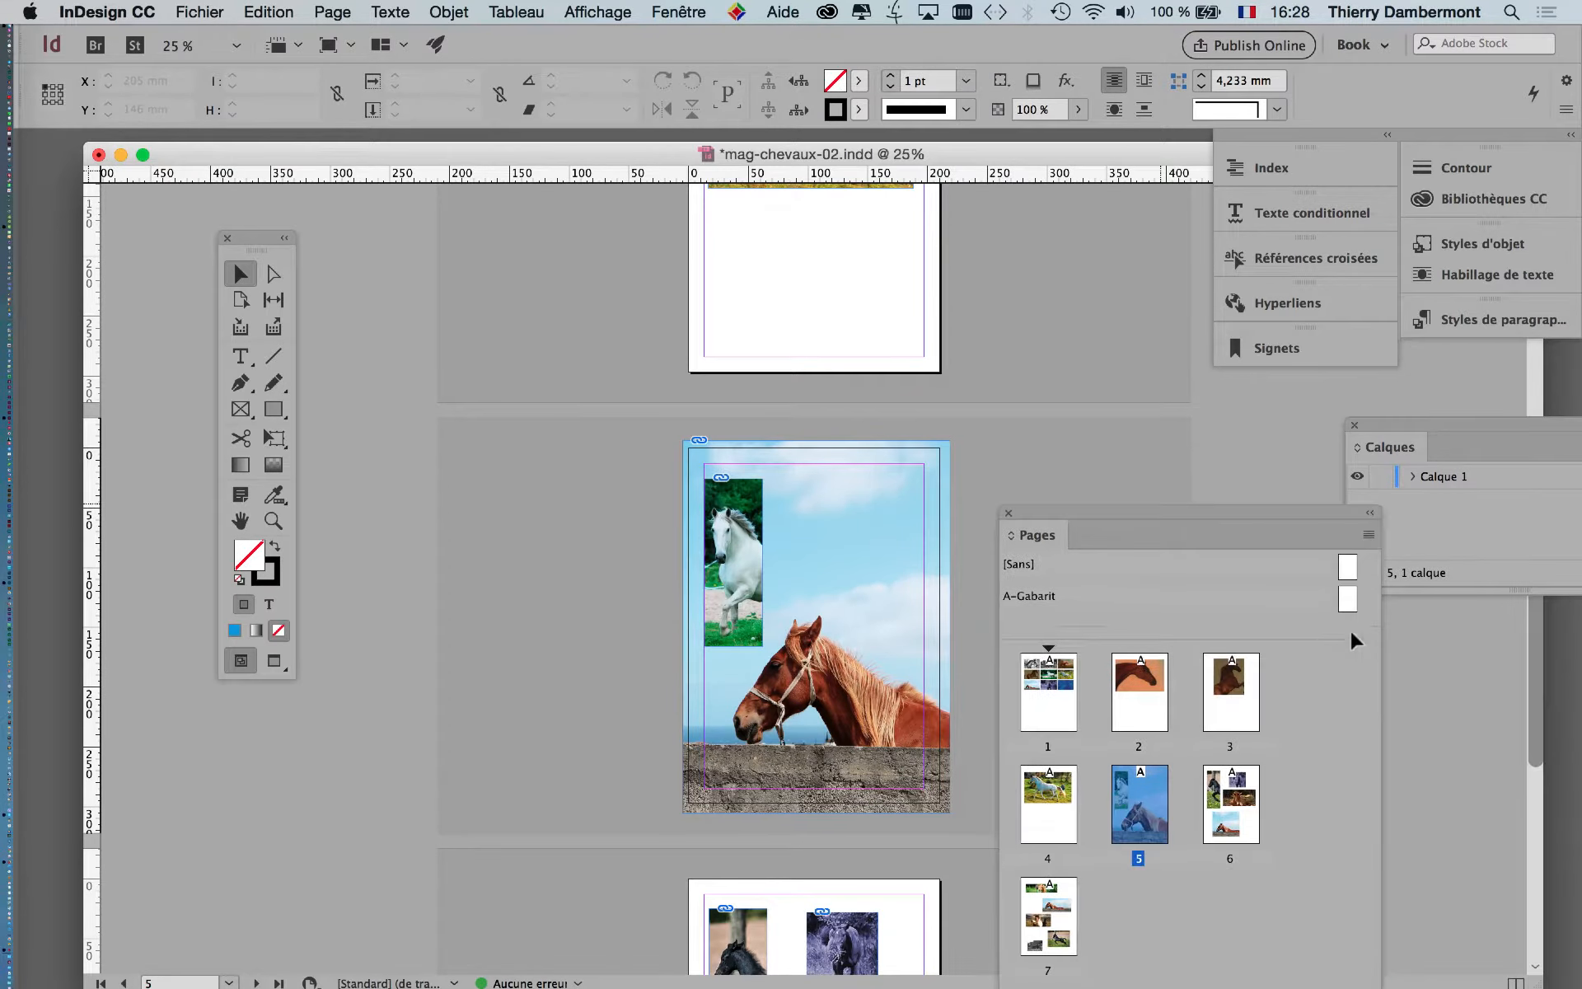
left_click_drag(1171, 526, 1152, 295)
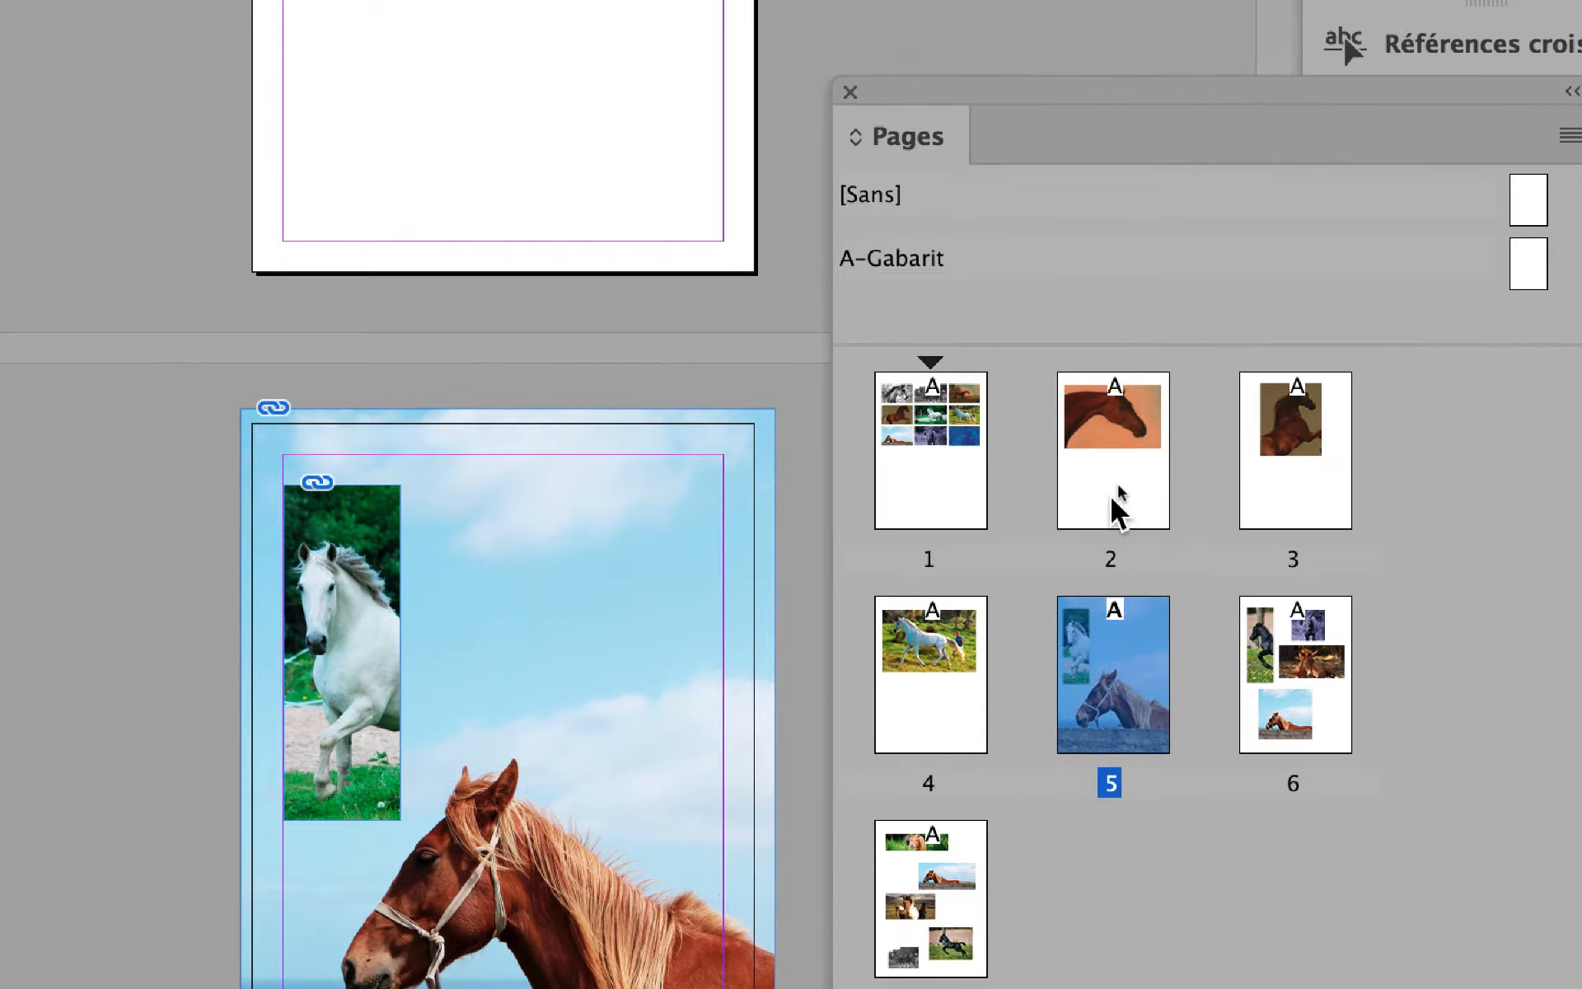
Go to page 2, try a normal paste of the cut-out horse there, and move the Pages panel clear of the page.
left_click(1119, 483)
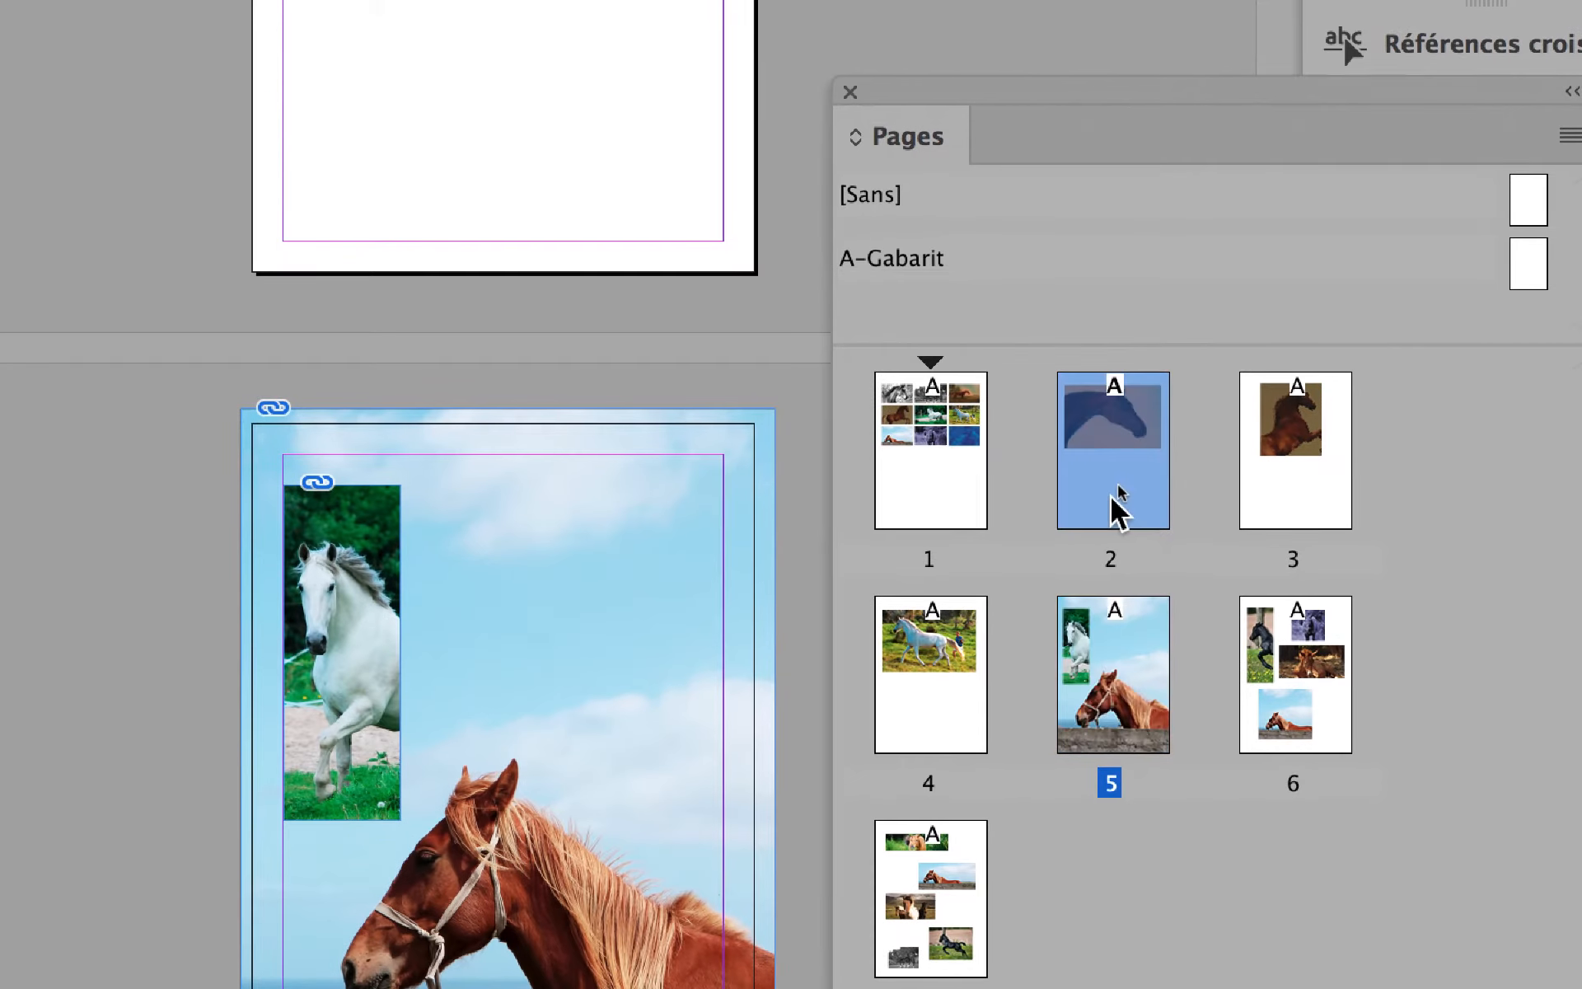
double_click(1111, 496)
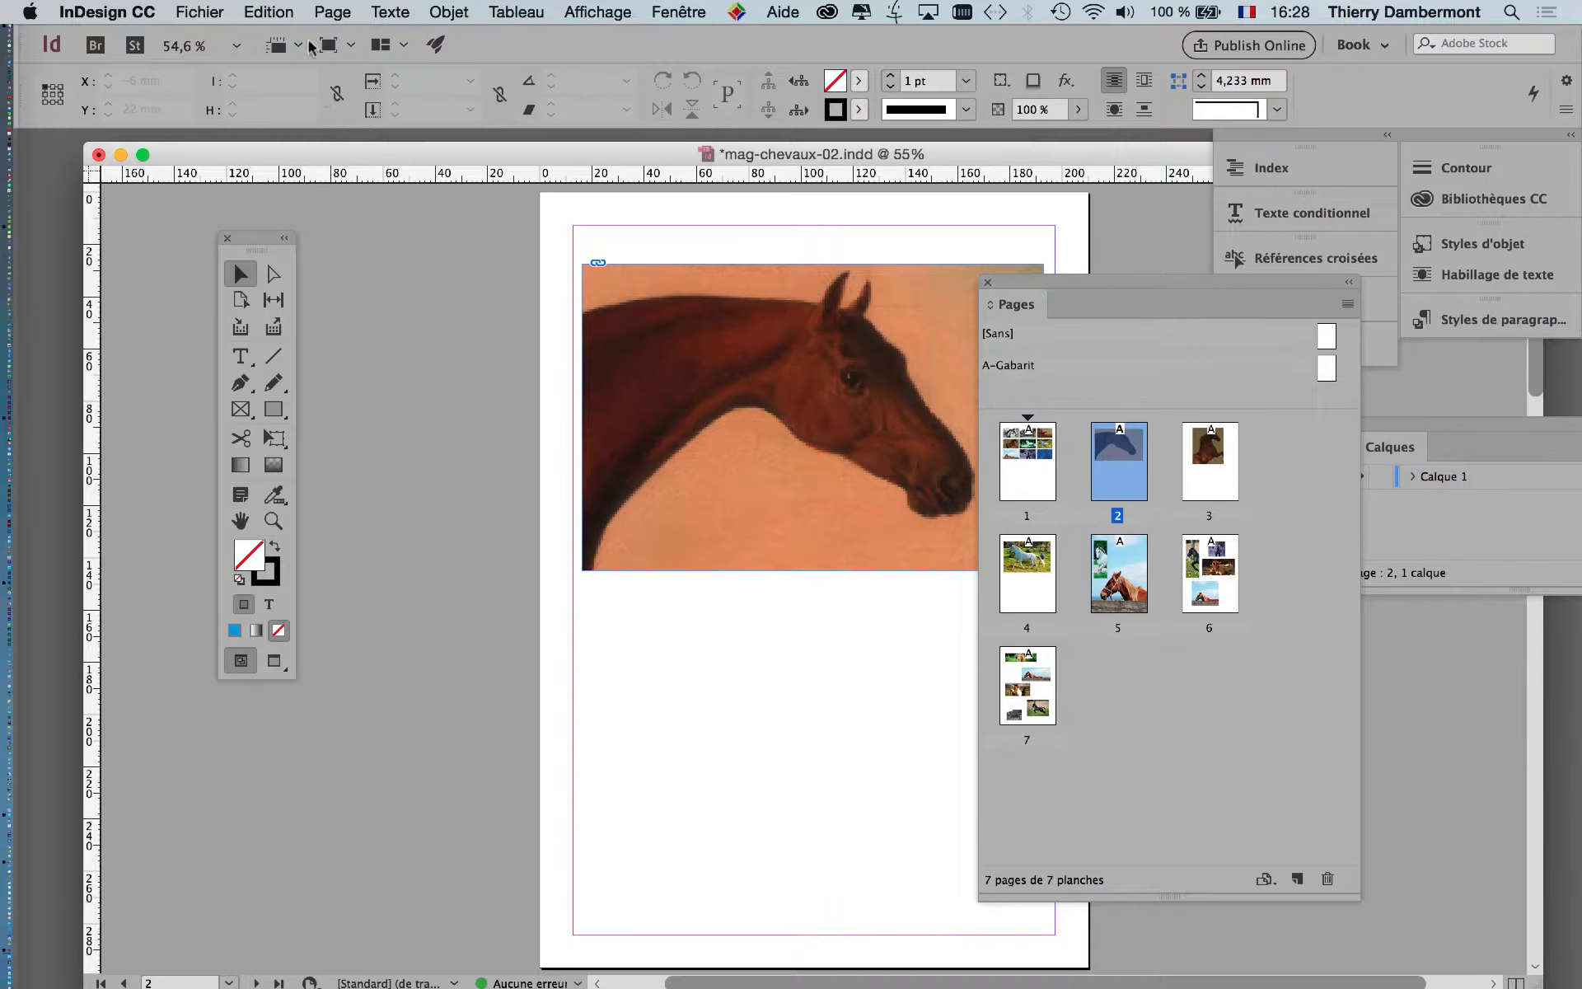
left_click(278, 10)
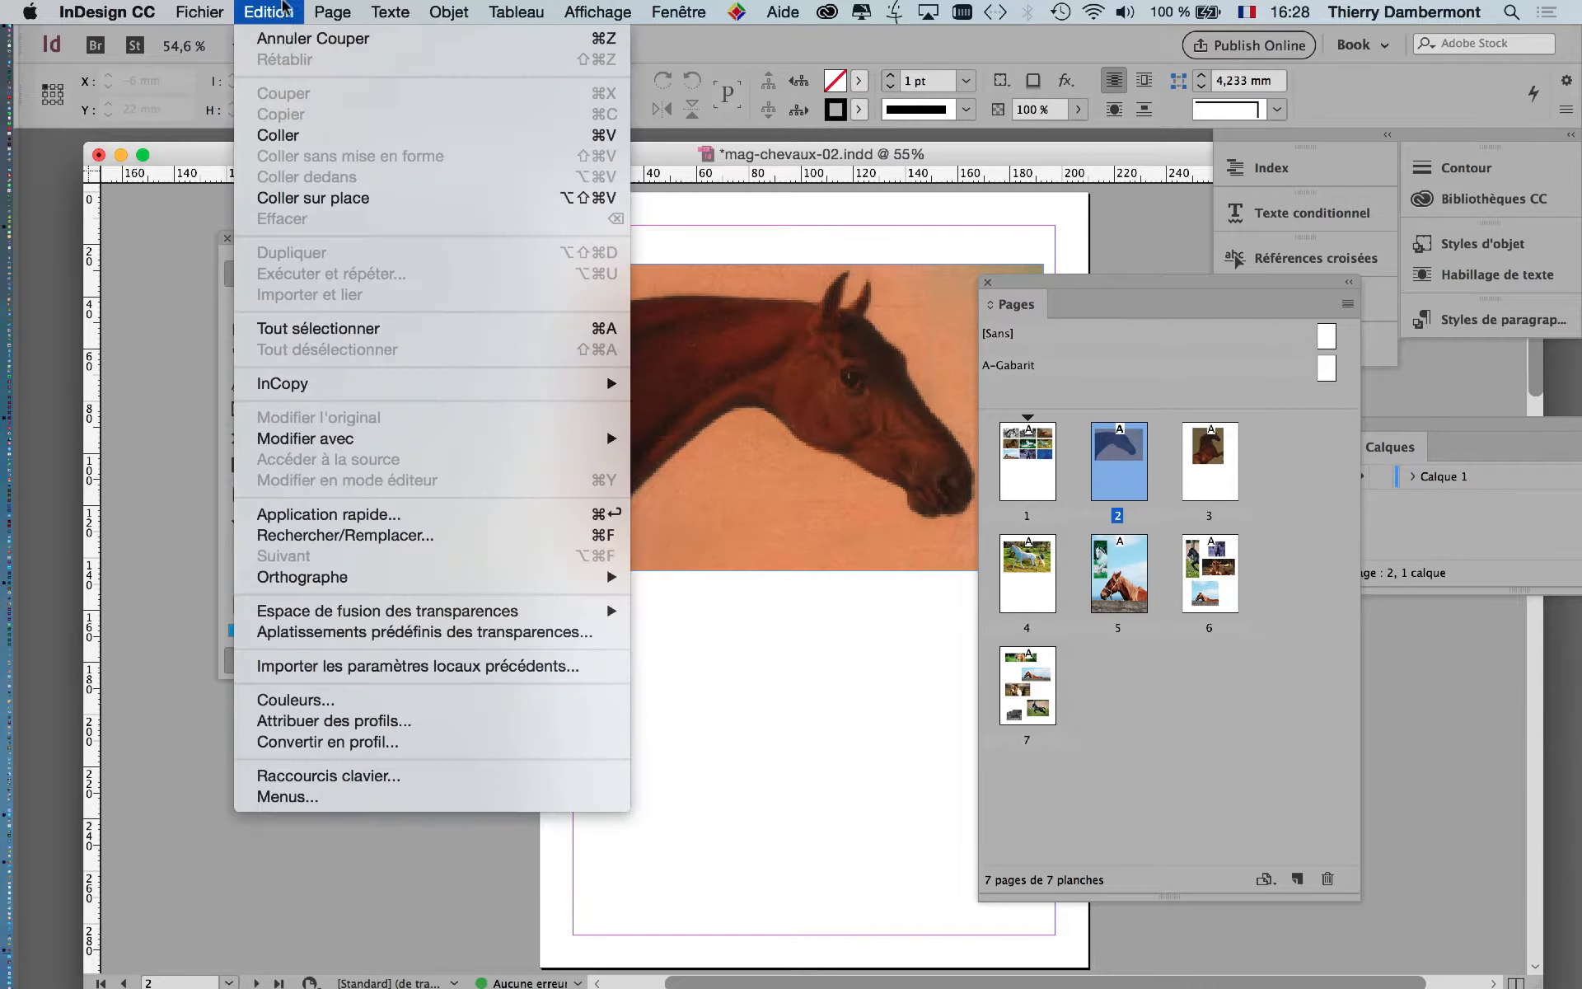
left_click(301, 135)
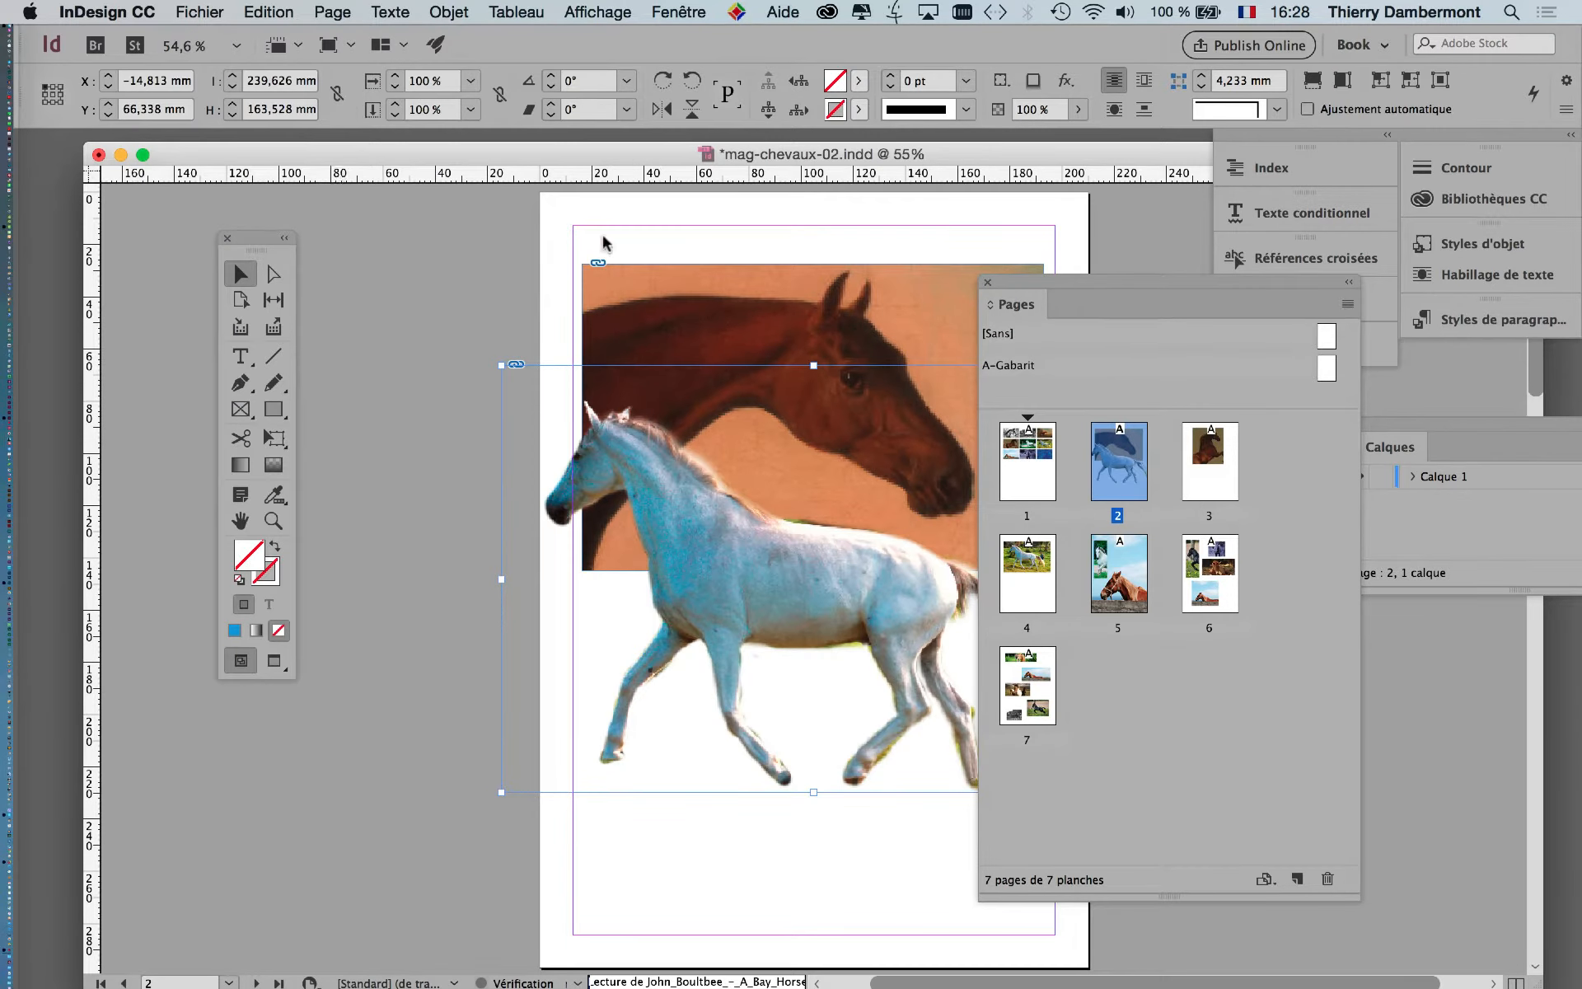
left_click_drag(1016, 304, 1224, 687)
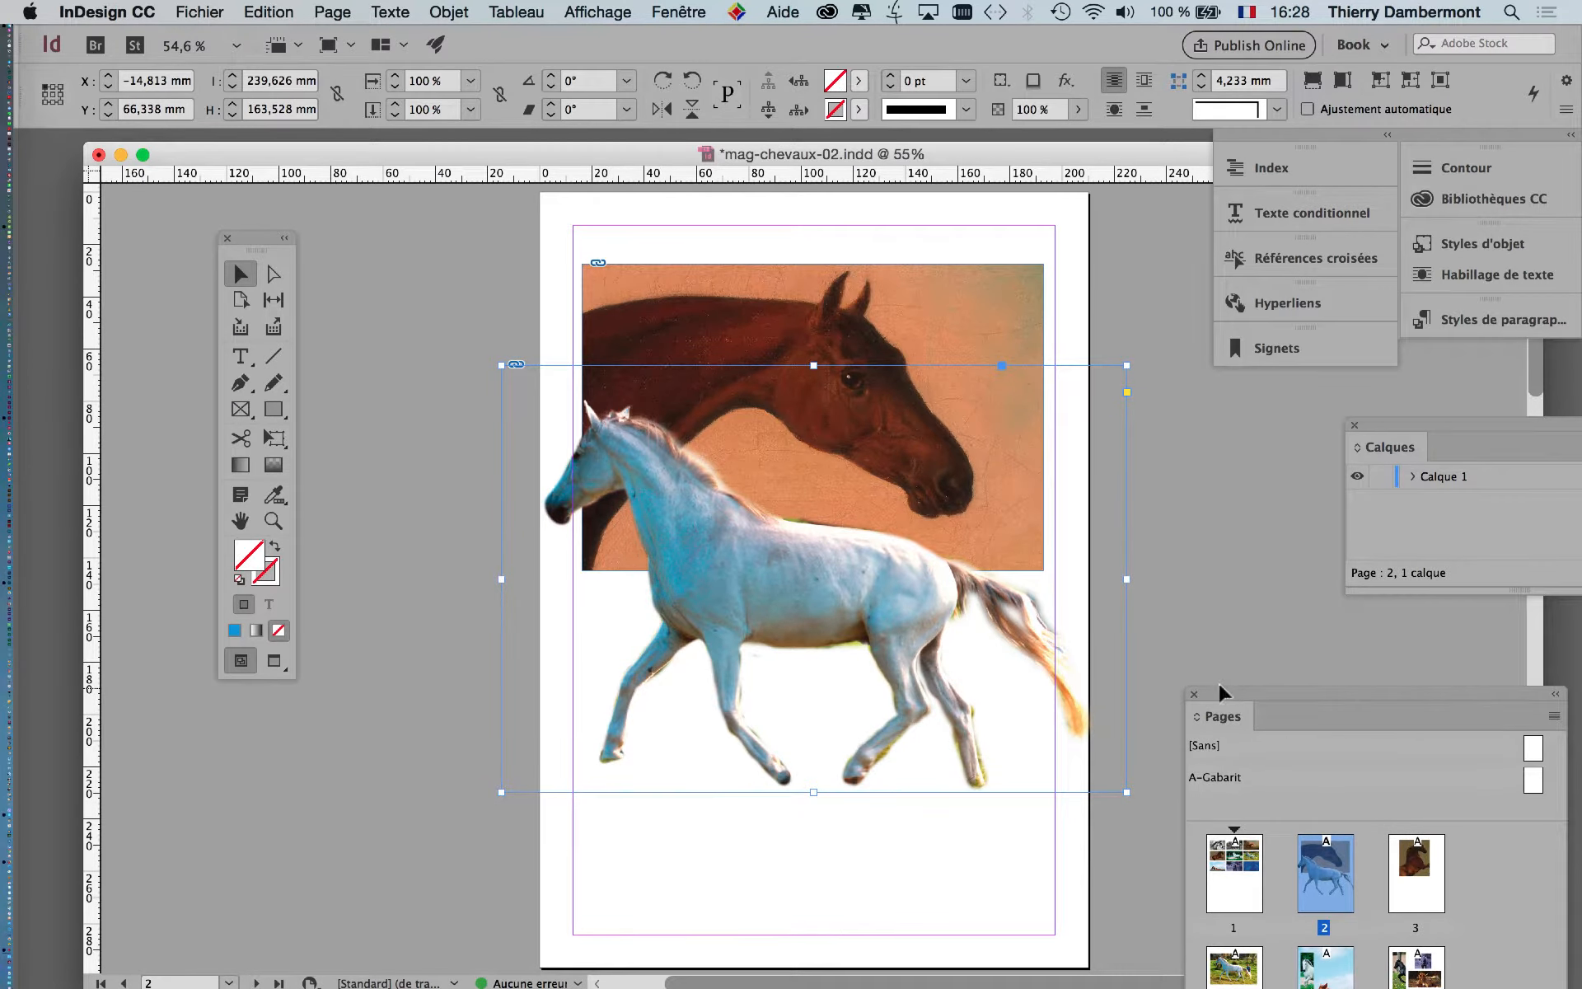
key("super+z")
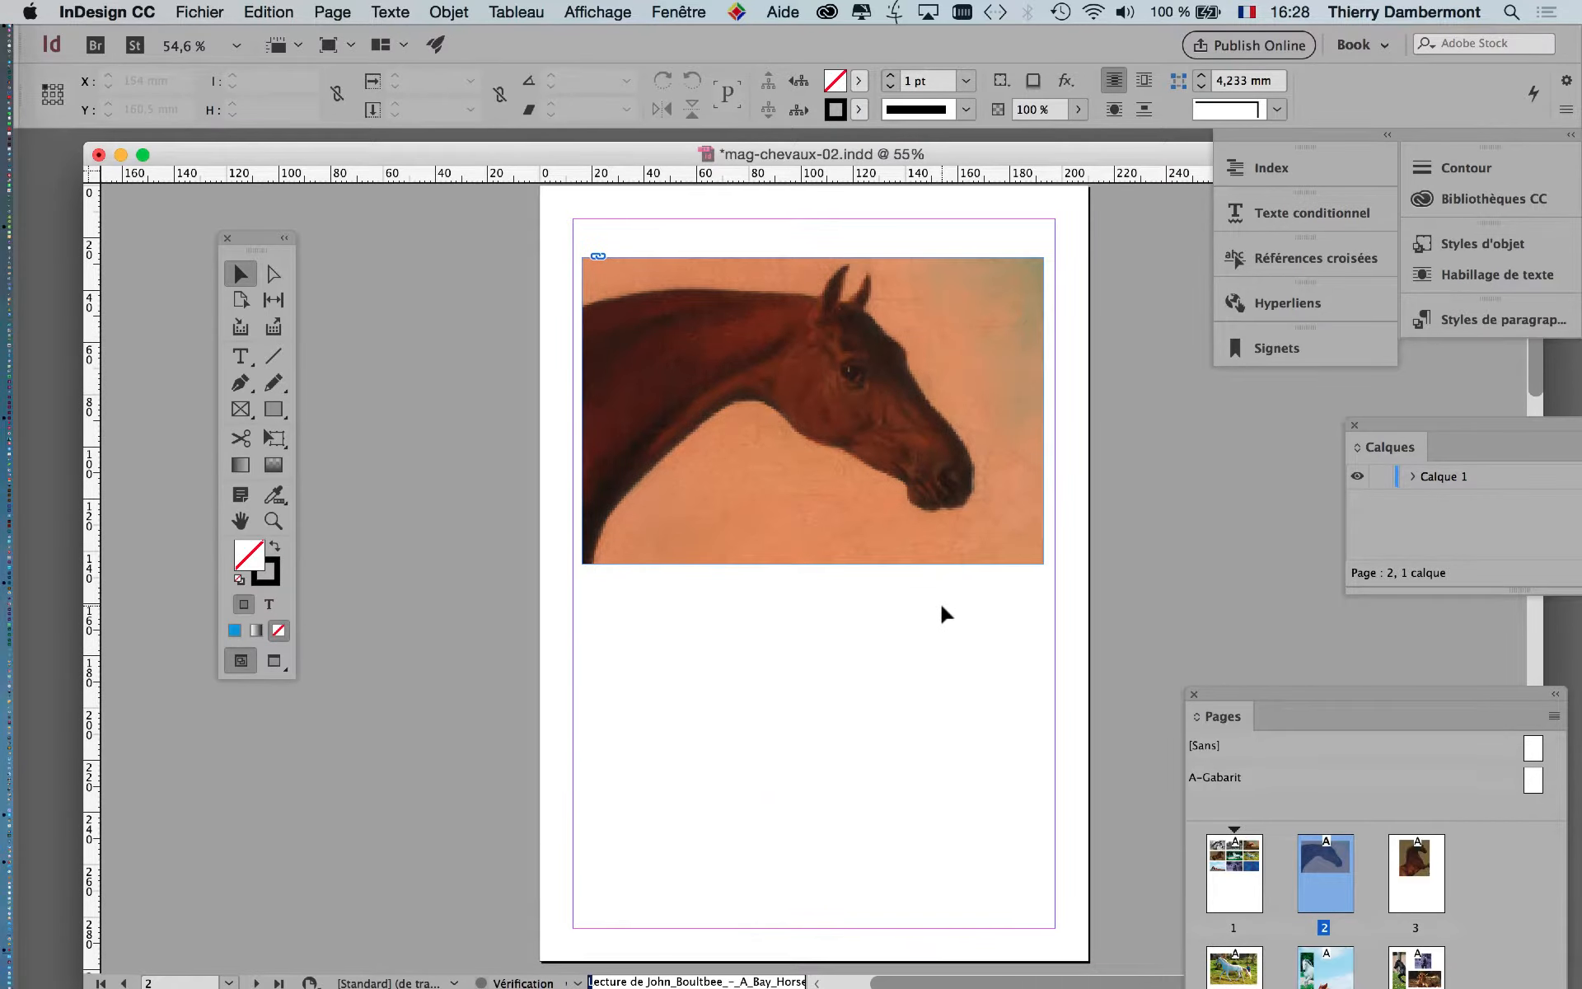
Try a normal paste of the cut-out horse with the lower part of page 2 in view, and undo it.
scroll(944, 610, "down", 10)
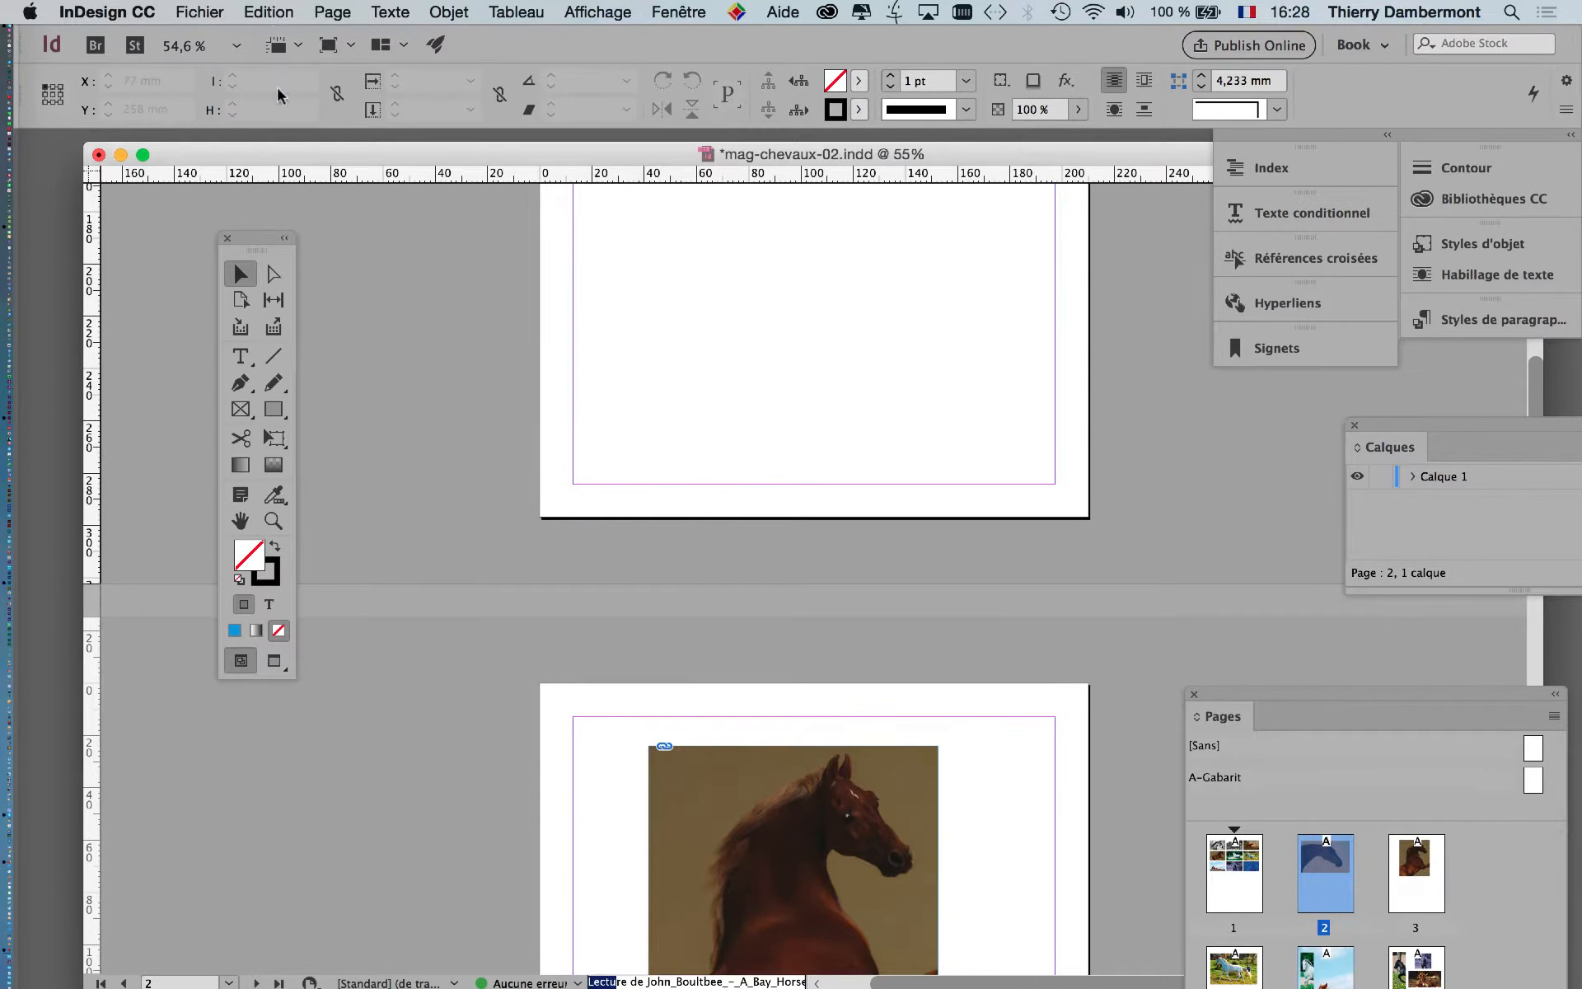
left_click(271, 12)
left_click(299, 143)
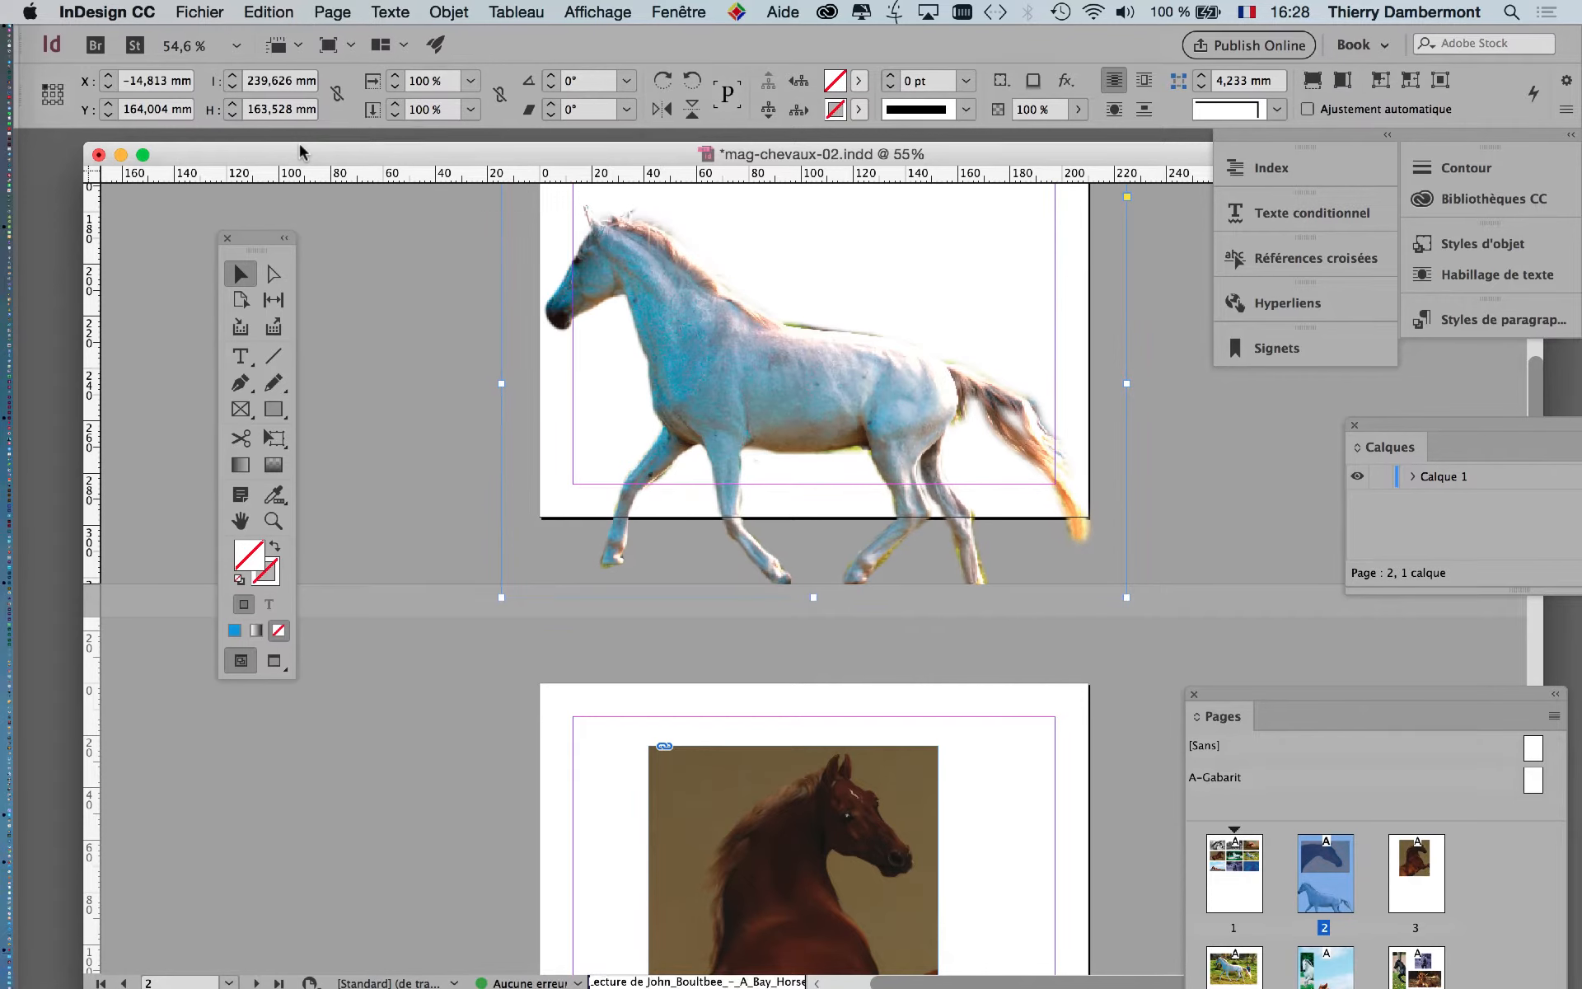
key("super+z")
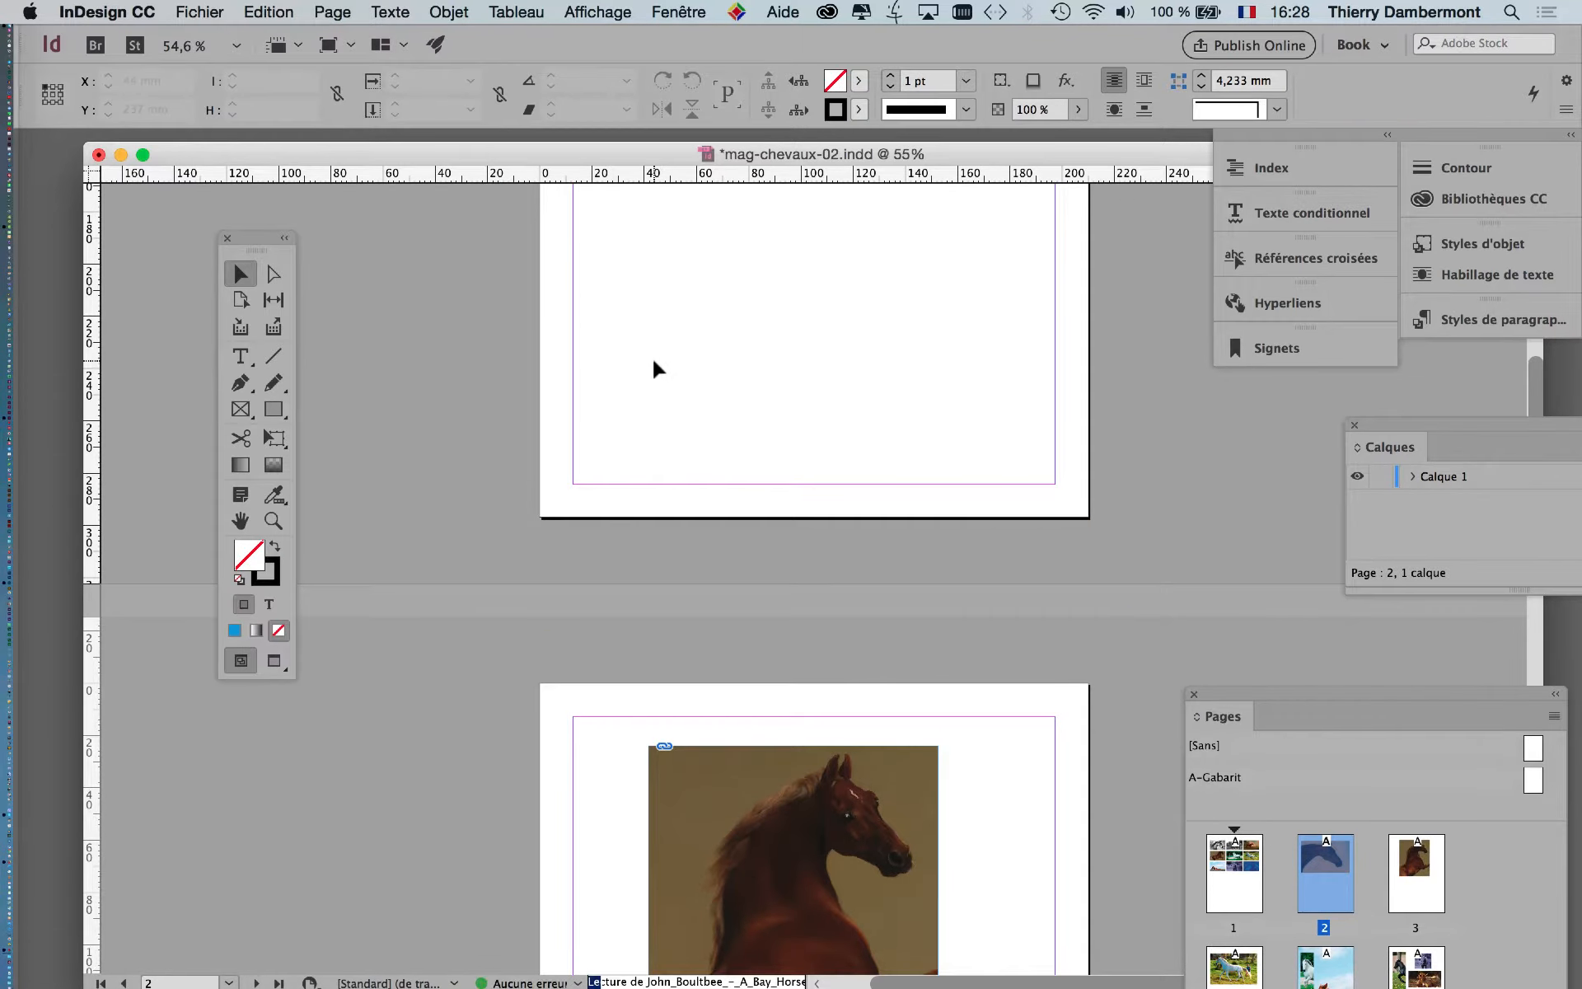
Paste the cut-out horse onto page 2 at its original coordinates, X 57 mm, Y -7,5 mm, using Paste in Place.
scroll(655, 367, "up", 5)
scroll(657, 368, "up", 5)
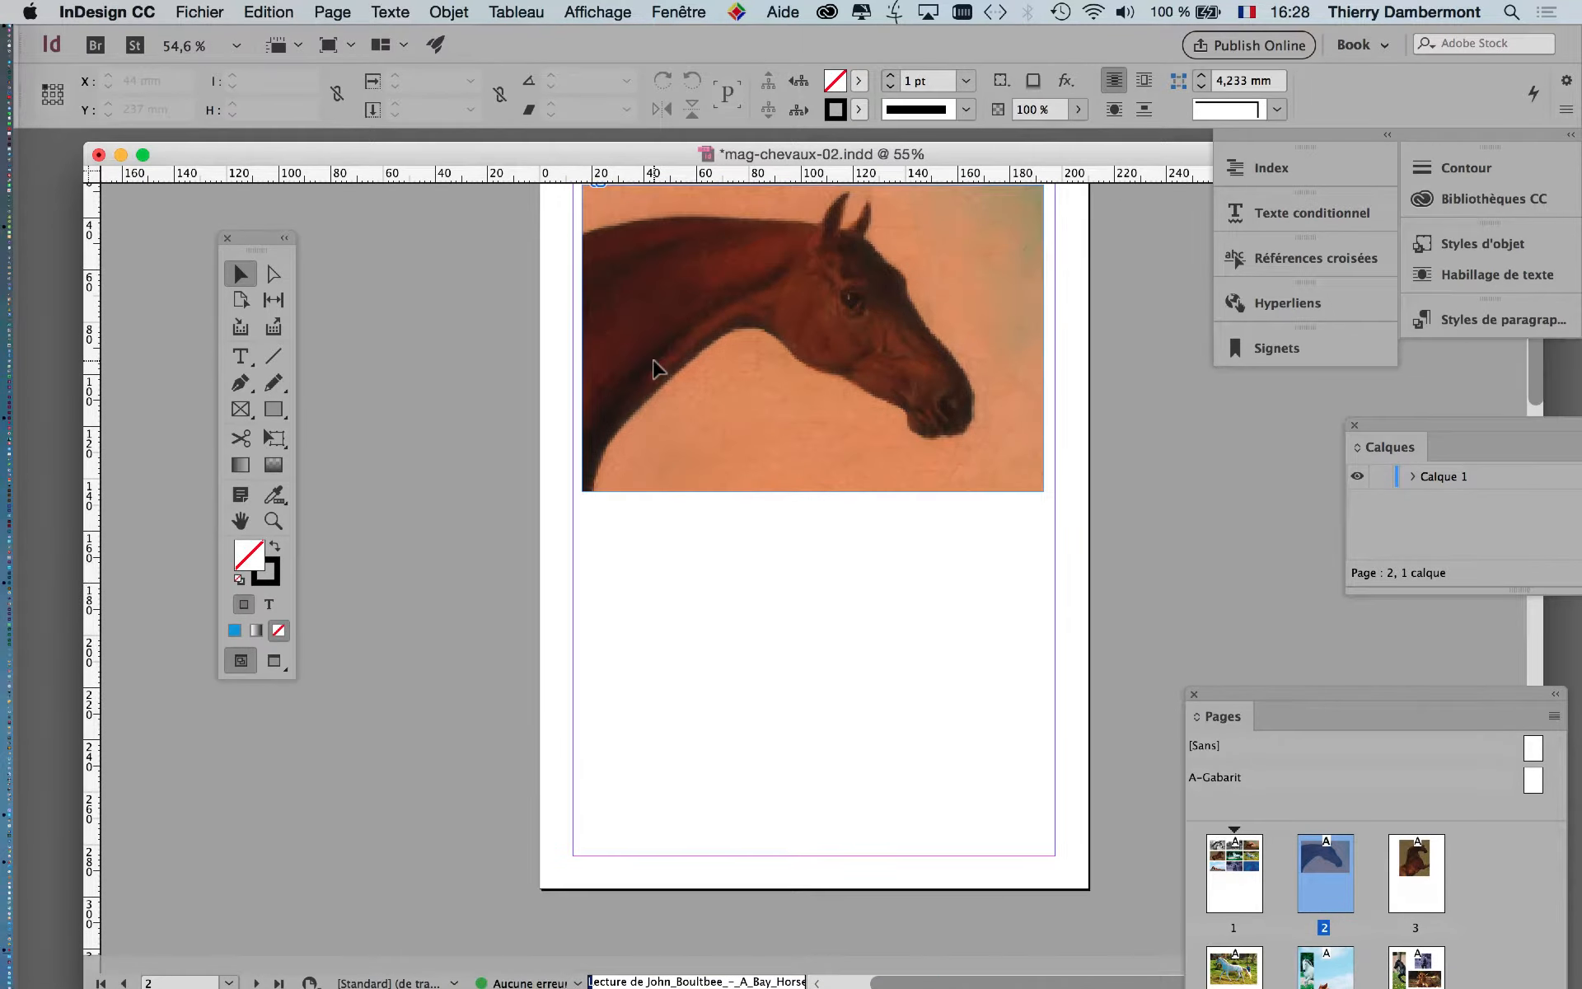
scroll(657, 368, "up", 1)
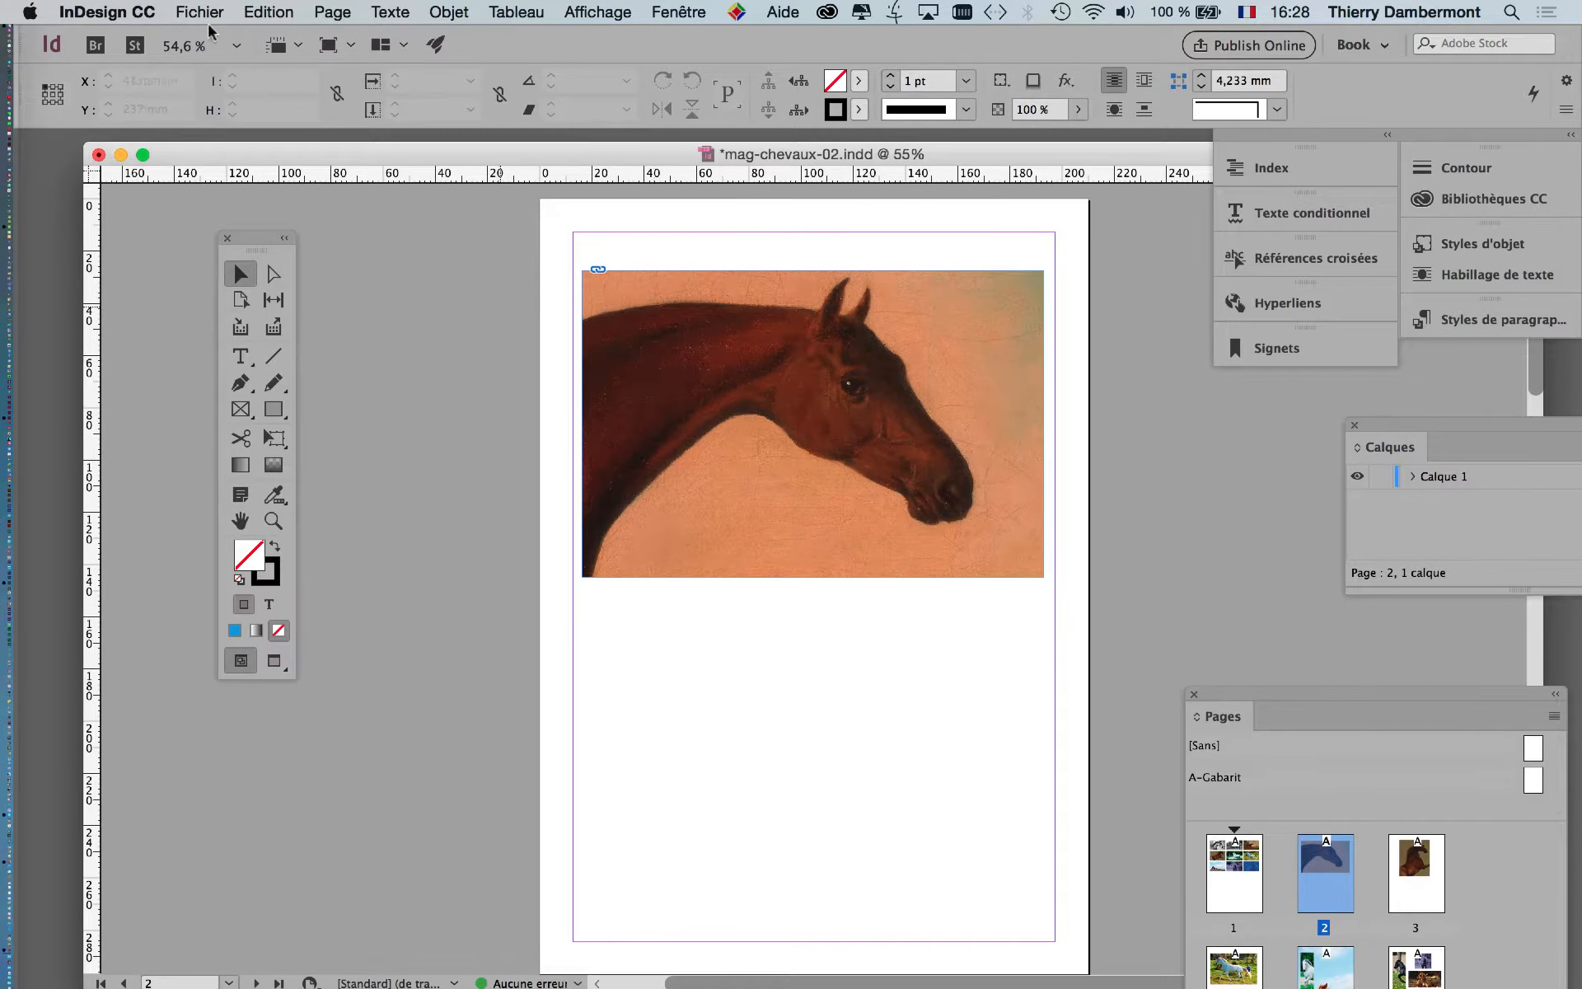
left_click(262, 11)
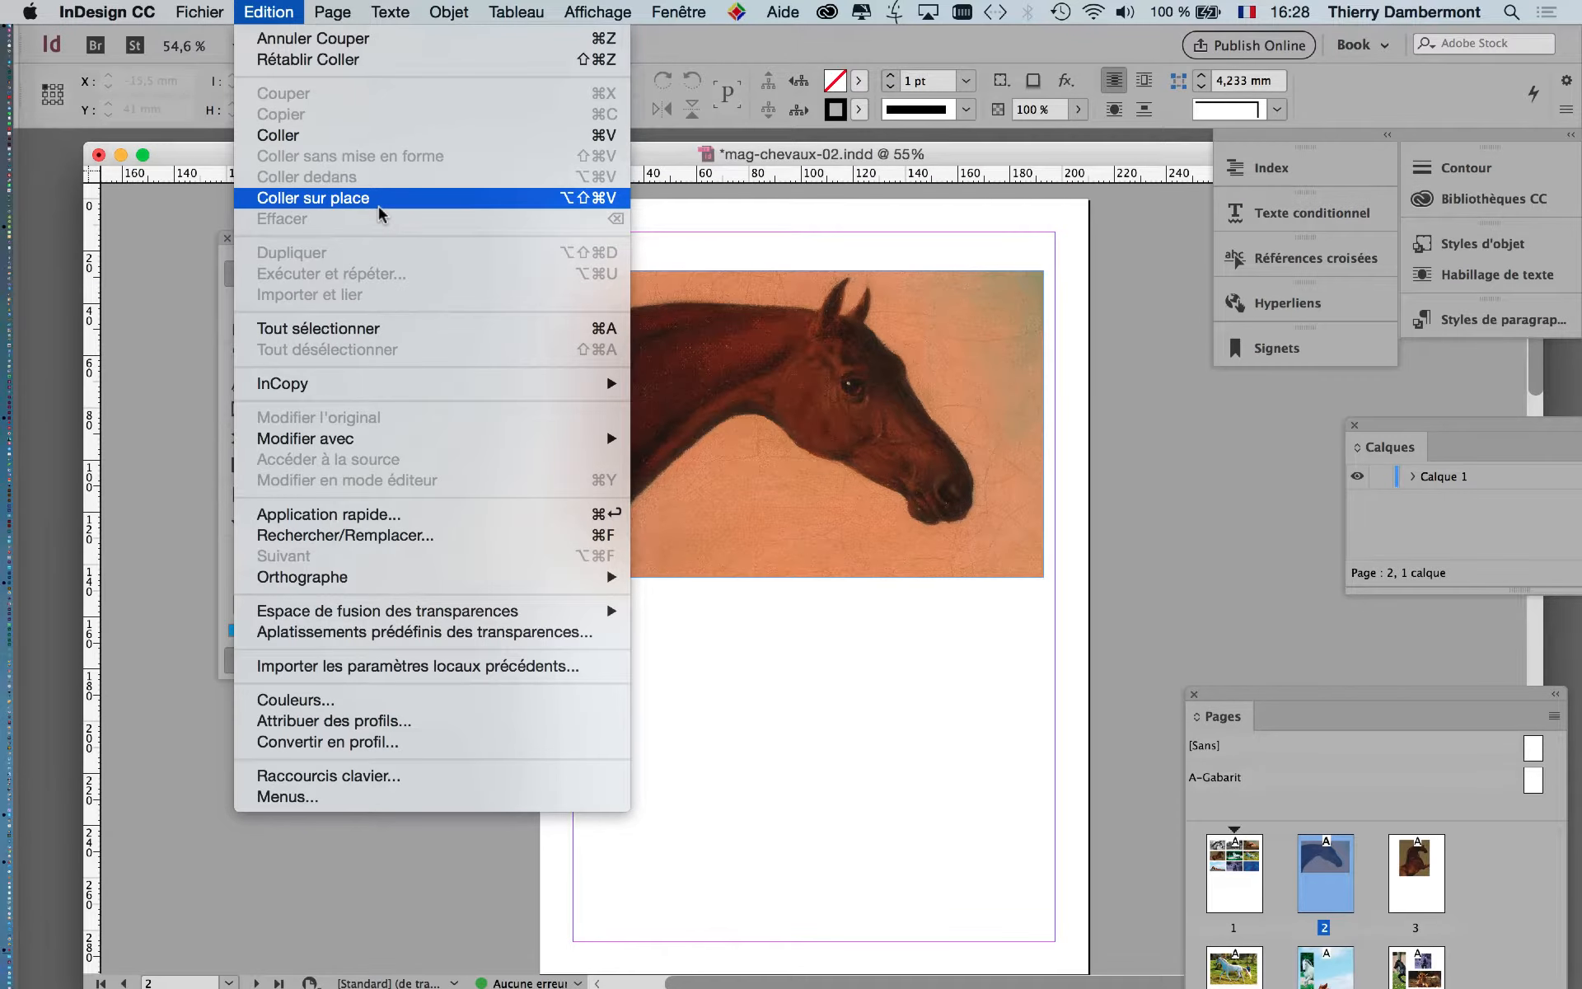
left_click(379, 206)
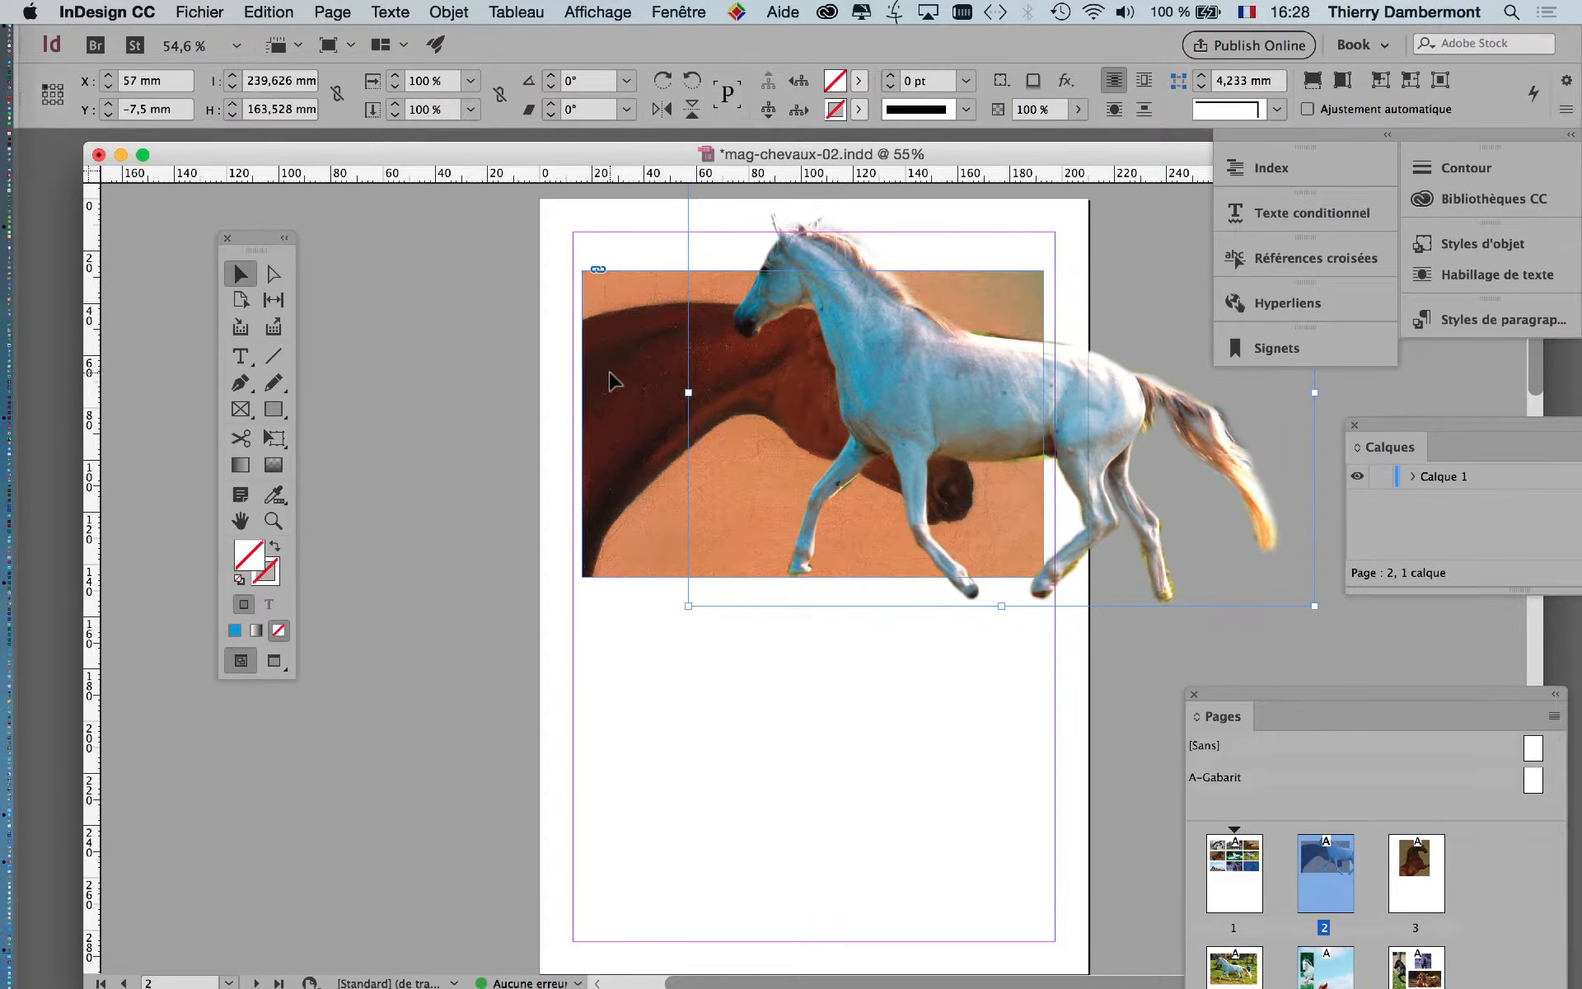
Move the brown horse painting down and extend its frame over all of page 2 including the bleed, about 222,5 × 306 mm.
left_click_drag(618, 356, 628, 710)
left_click_drag(595, 623, 520, 192)
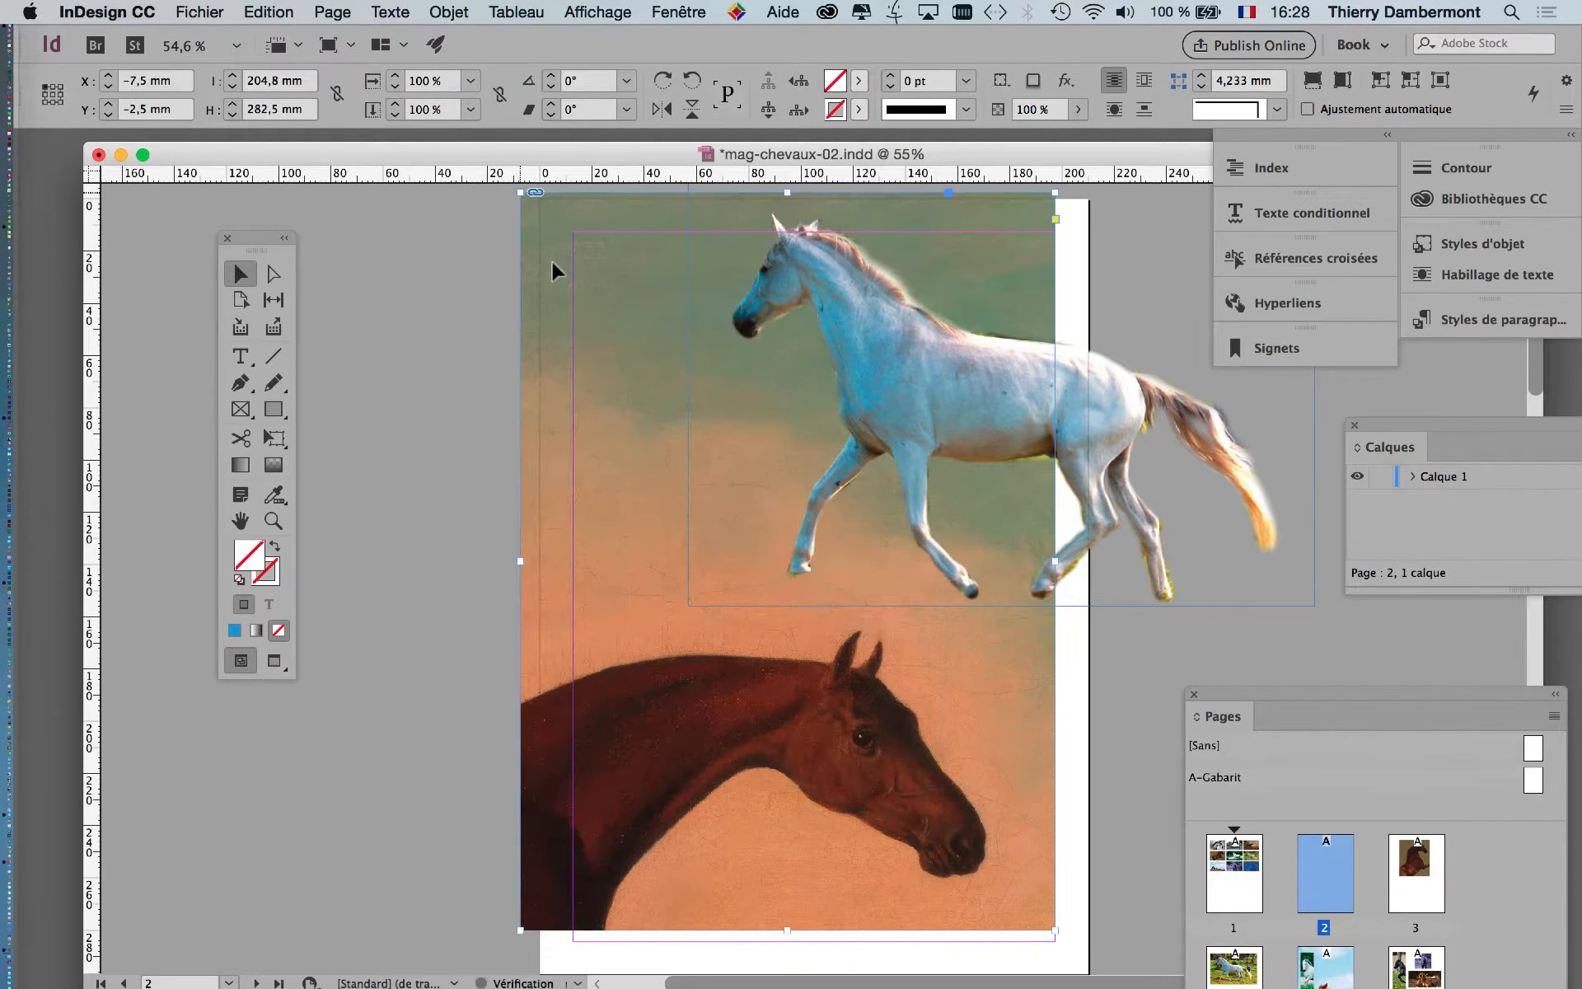
left_click_drag(1055, 192, 1101, 188)
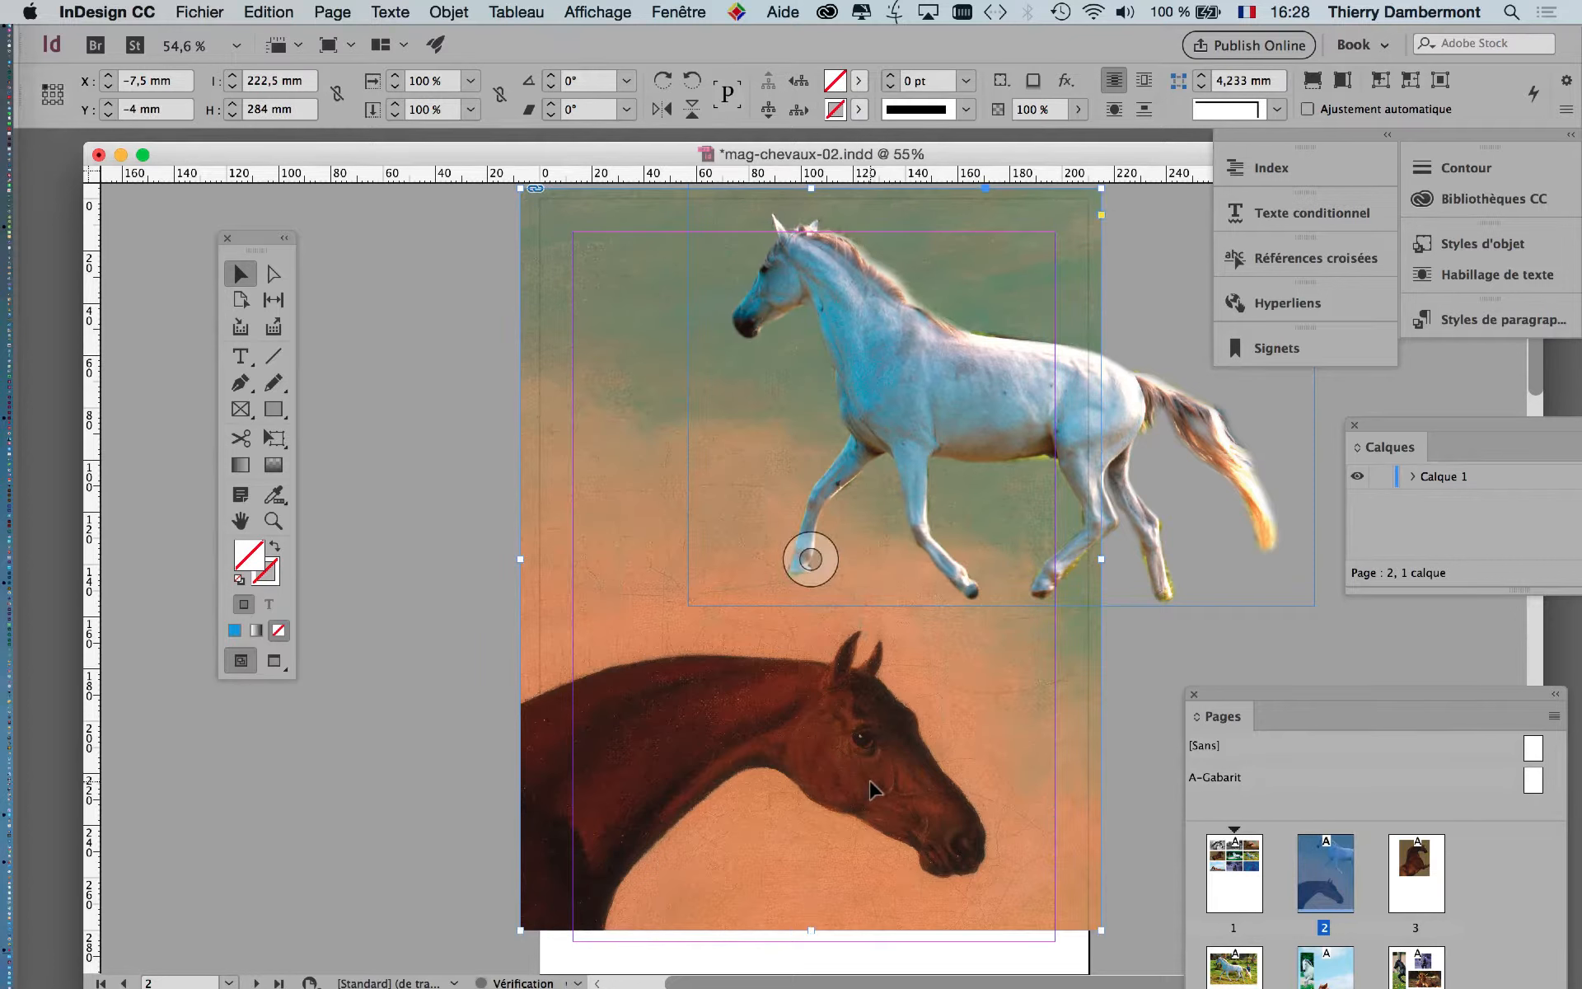
key("super+minus")
key("super+minus")
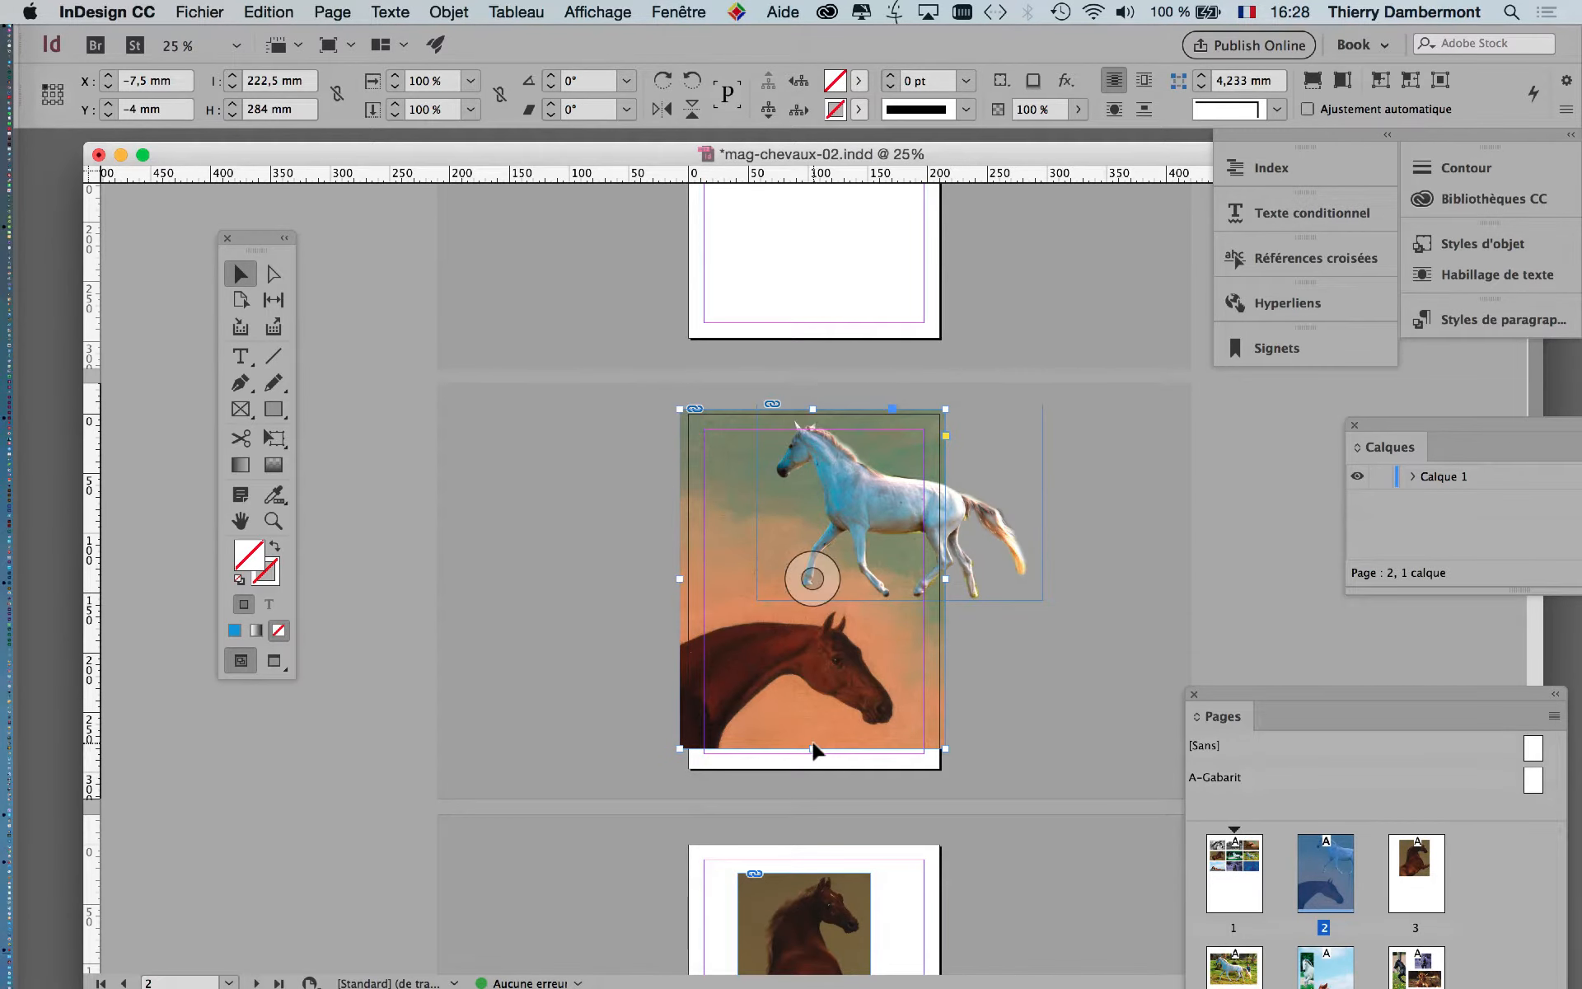
left_click_drag(813, 750, 814, 775)
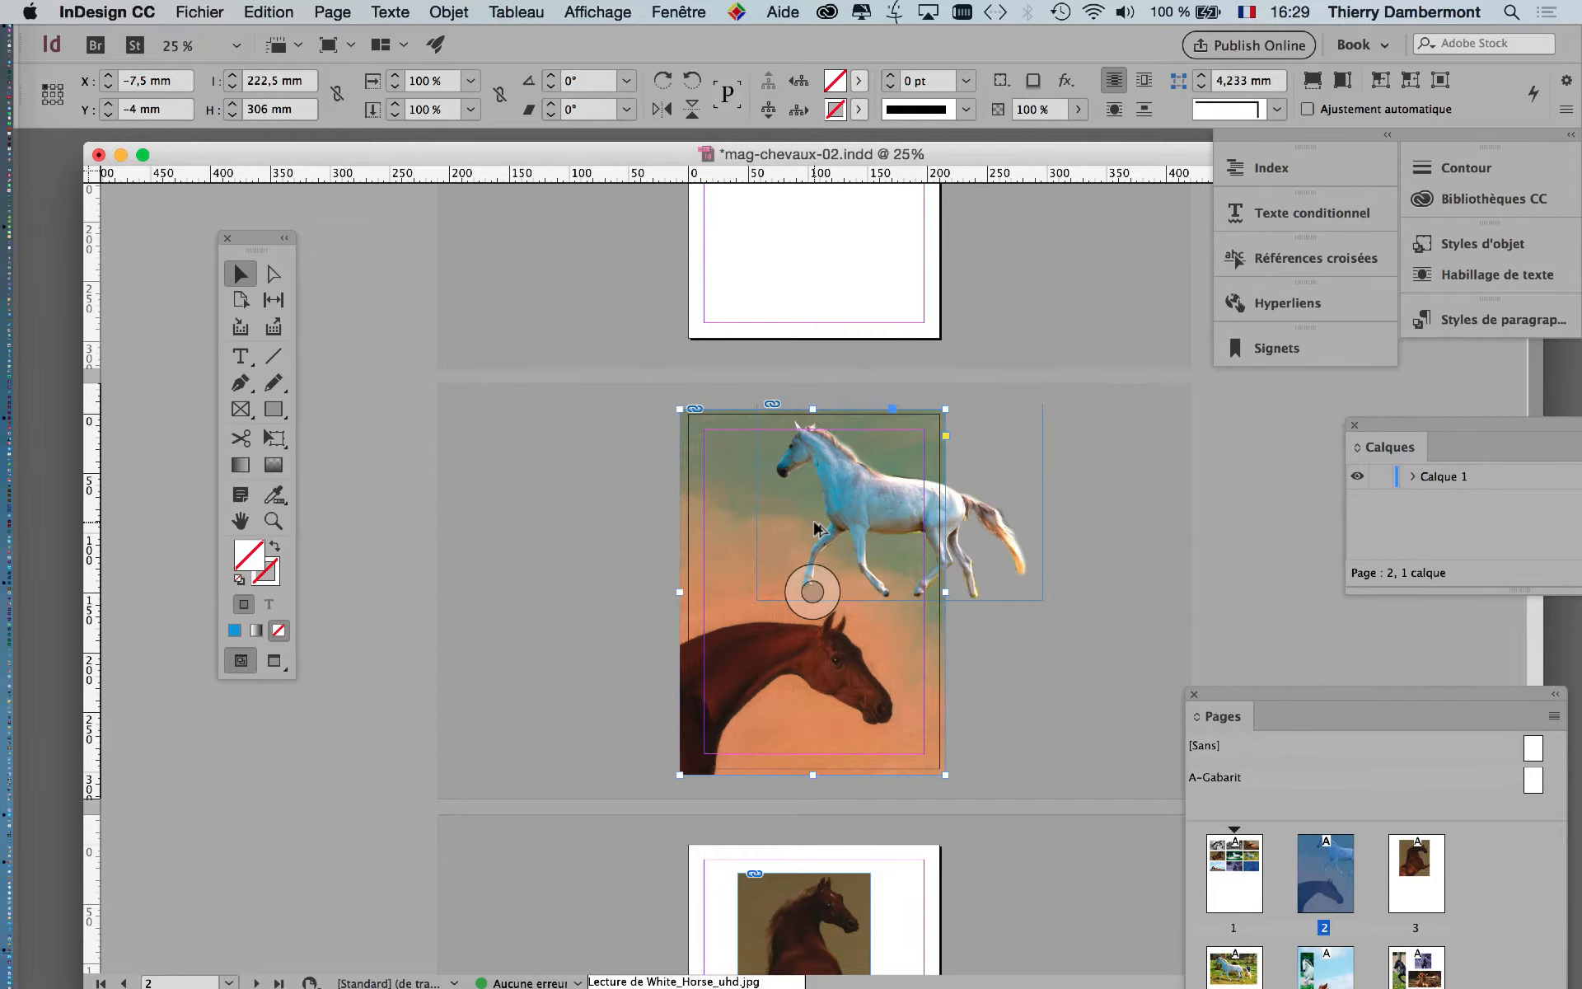
Move the cut-out horse to X 6,5 mm, Y 5 mm, and scale it down to about 183 × 125 mm with Free Transform.
key("super+equal")
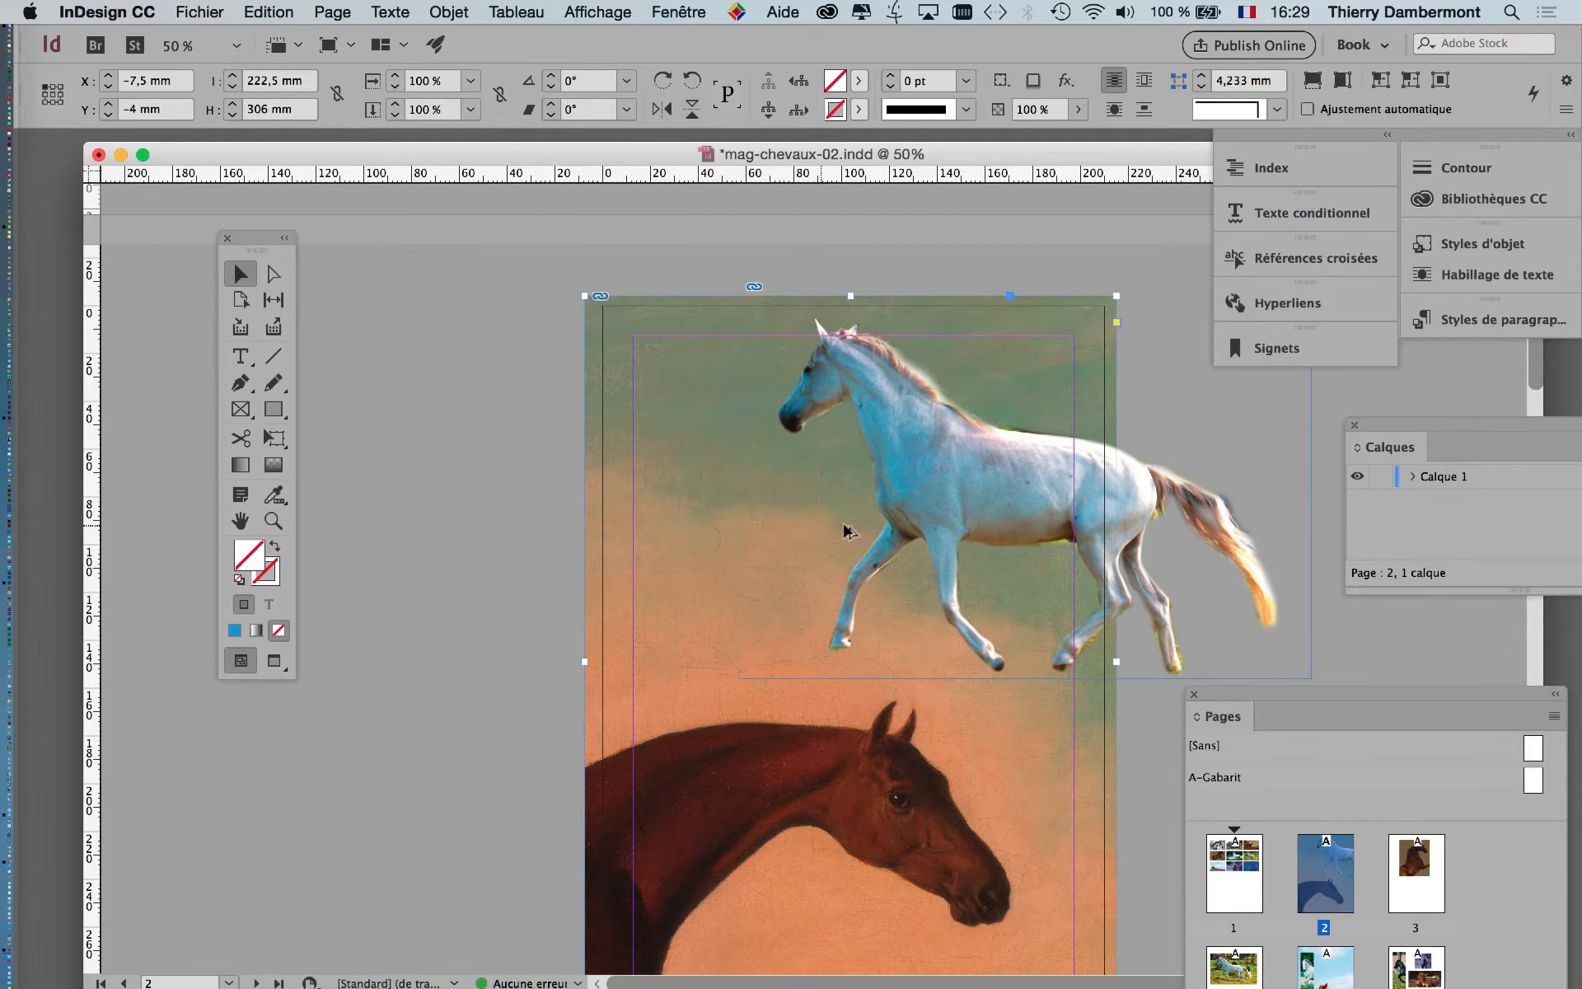
left_click(927, 463)
left_click_drag(928, 464, 809, 494)
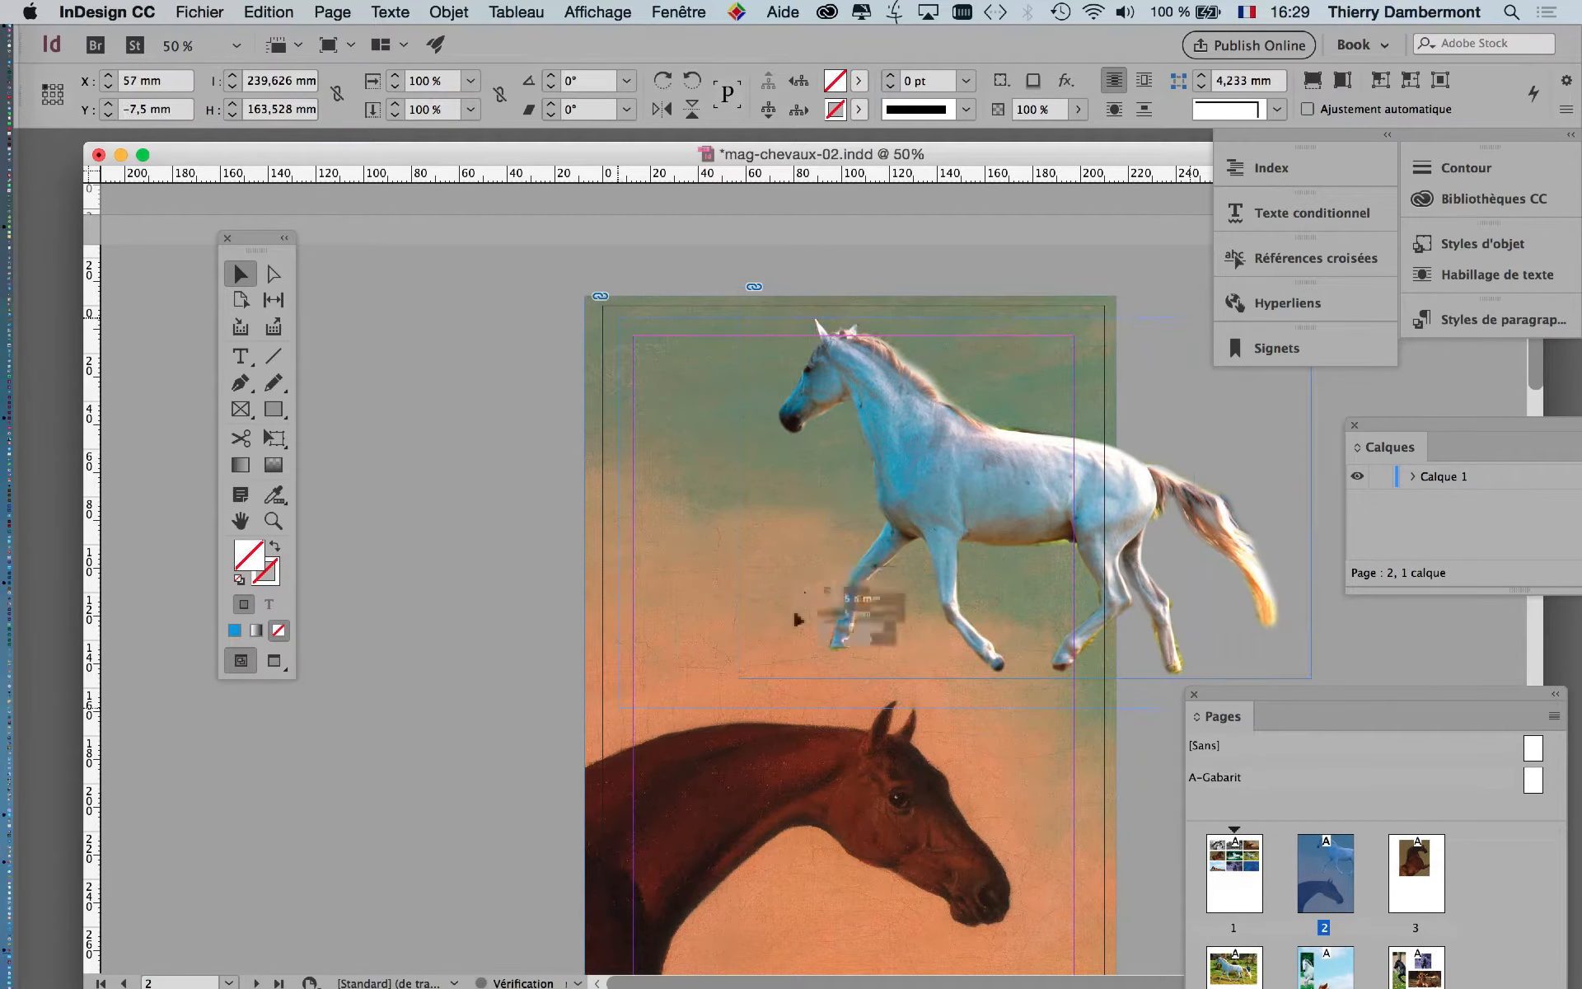
left_click(274, 438)
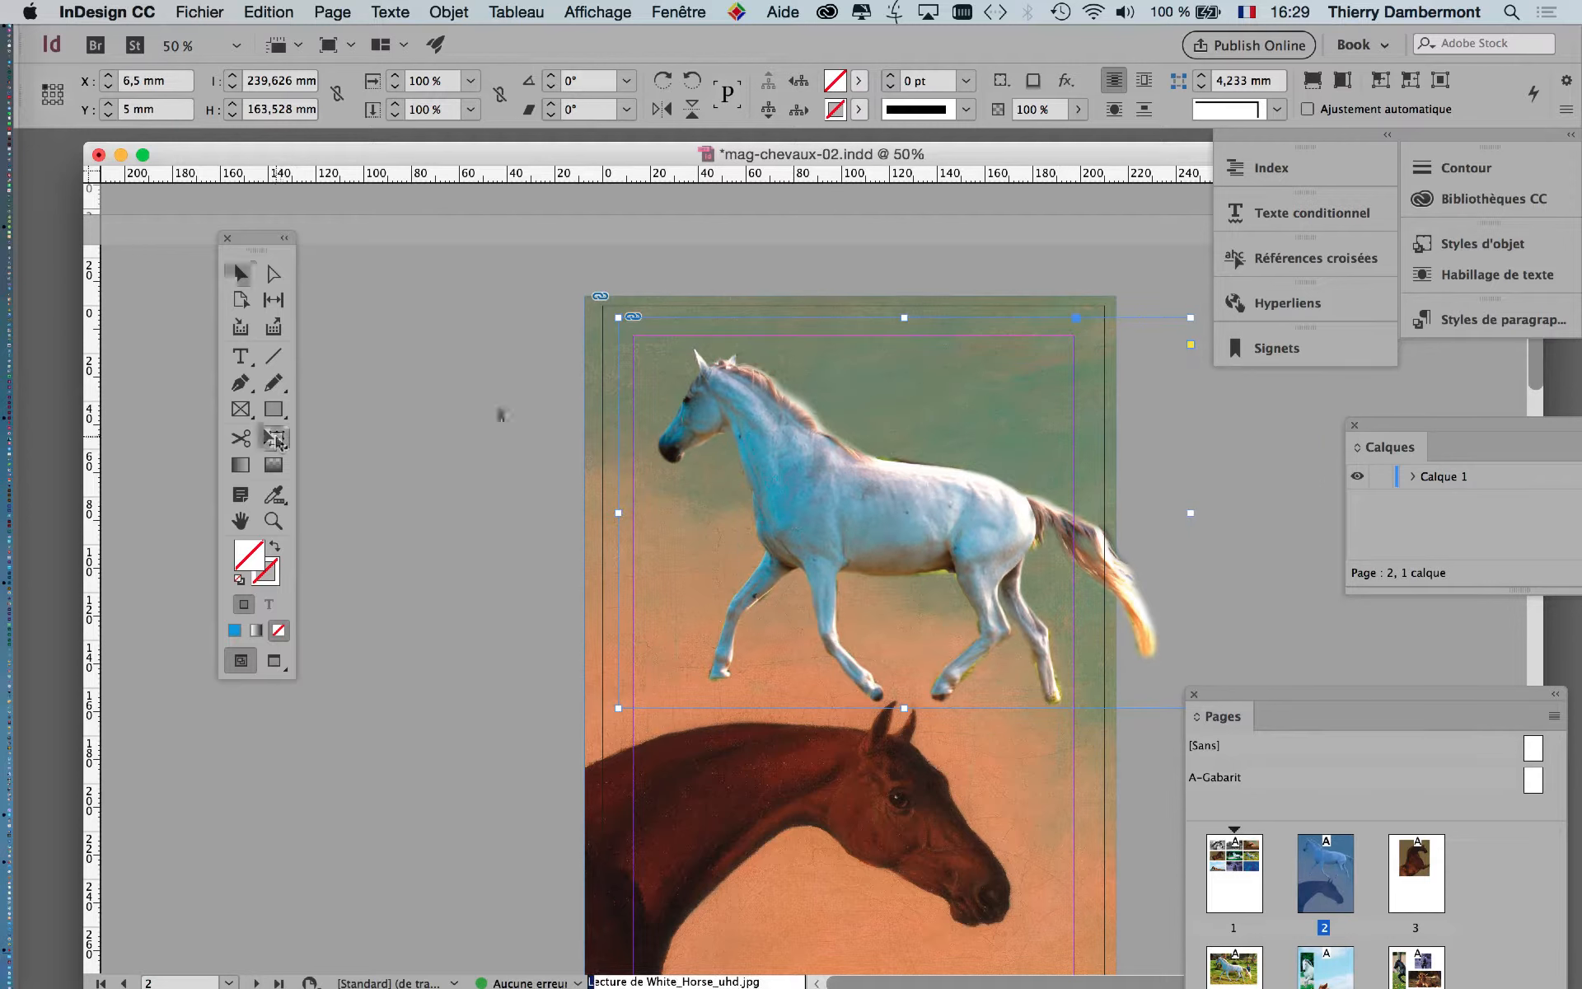
left_click_drag(618, 318, 745, 421)
Switch the display performance to standard display (Affichage standard).
left_click(598, 12)
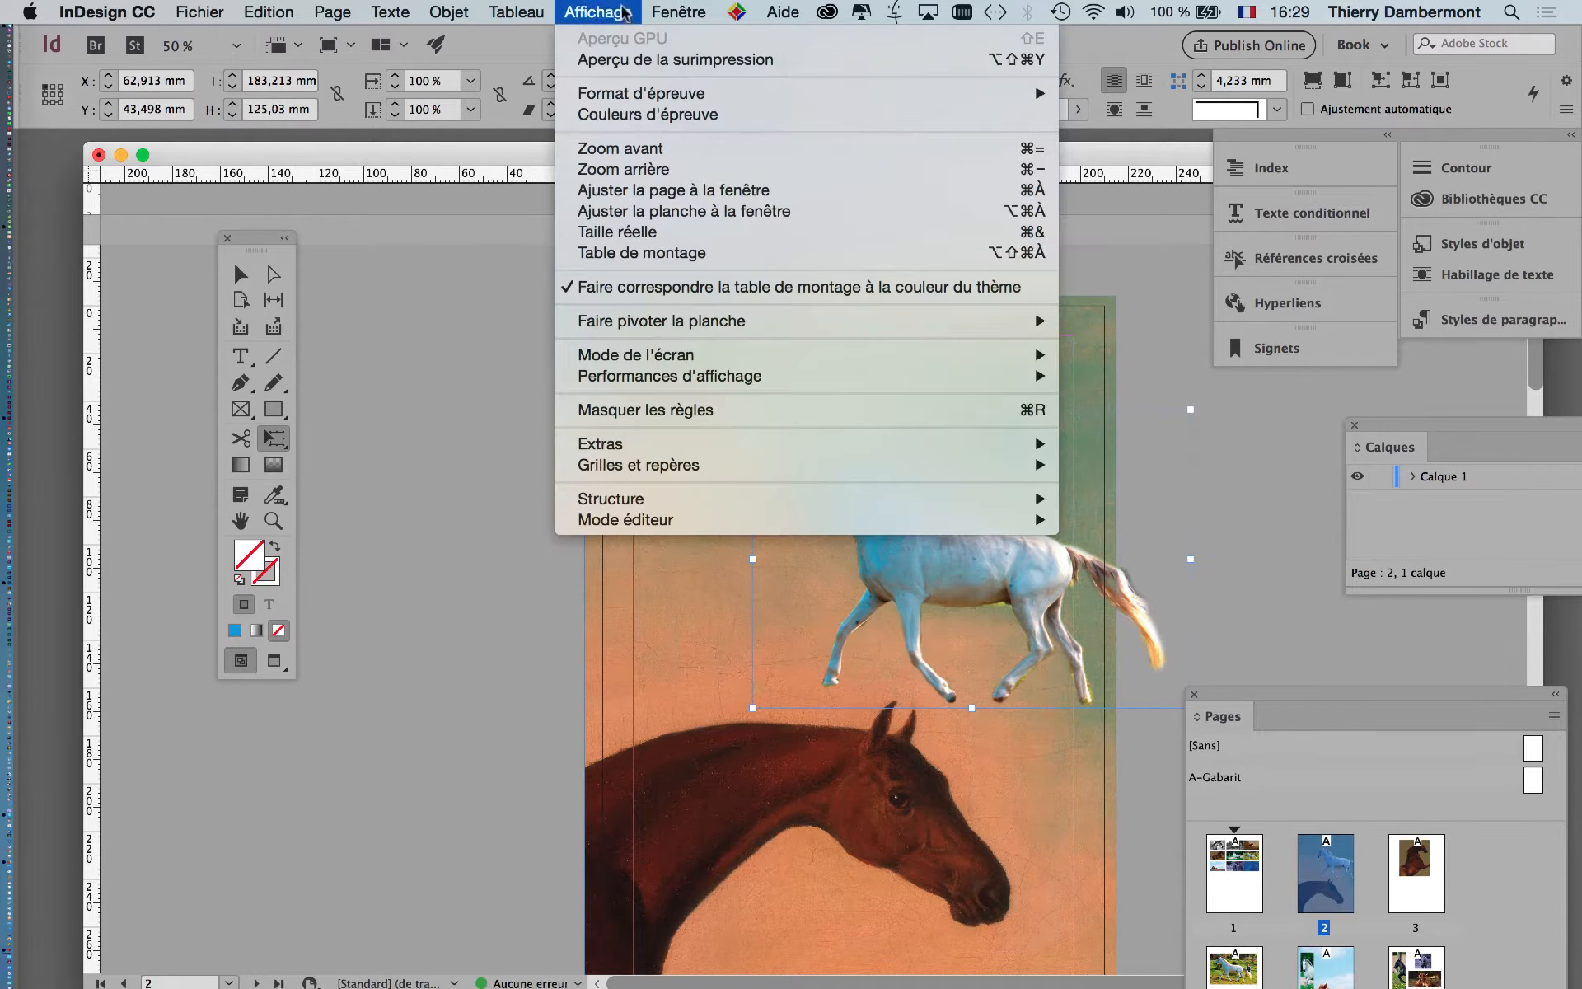
mouse_move(906, 376)
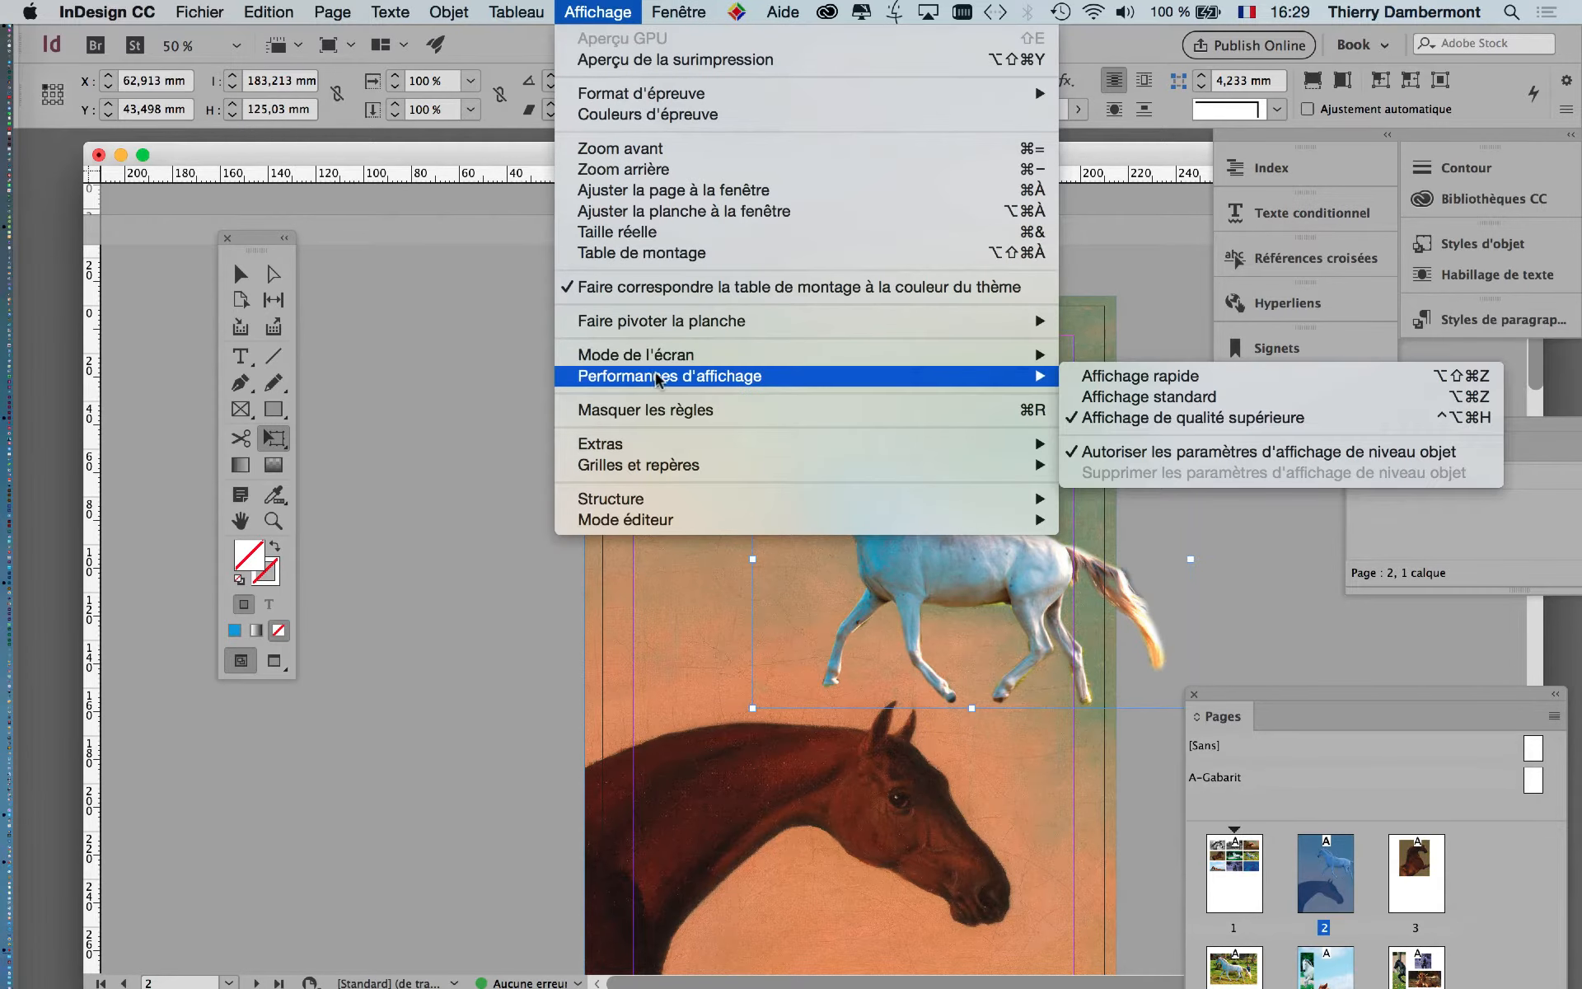
left_click(1137, 391)
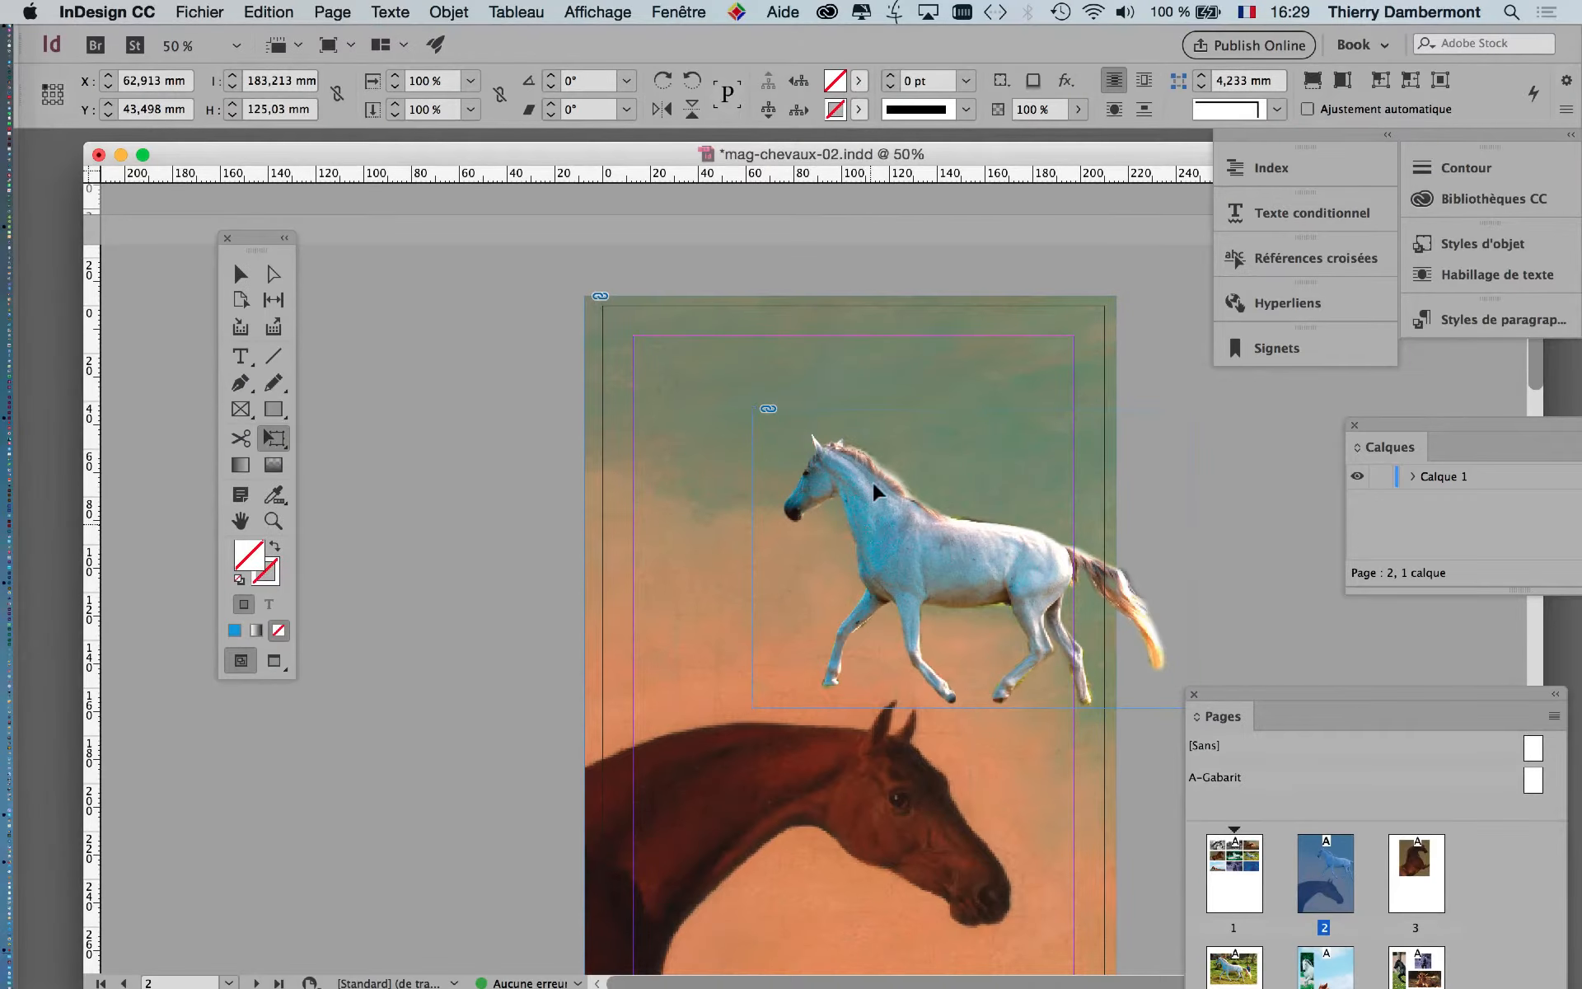
Move the cut-out horse up to the upper edge of page 2 and check the trimmed page in preview mode.
key("super+z")
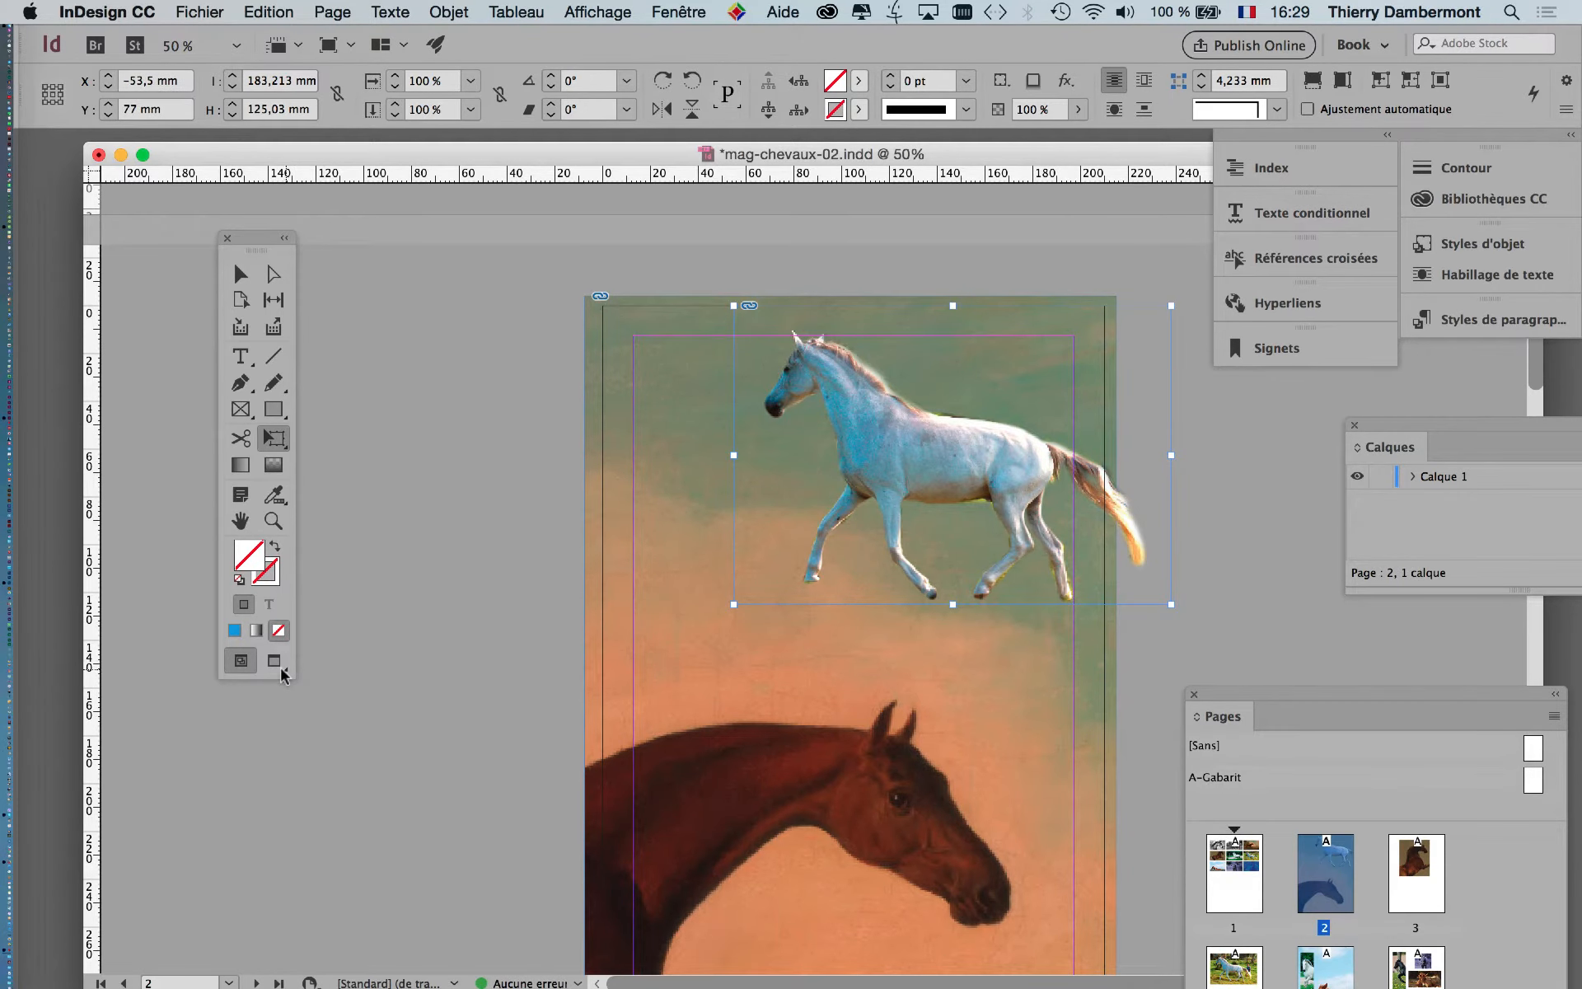
left_click(278, 666)
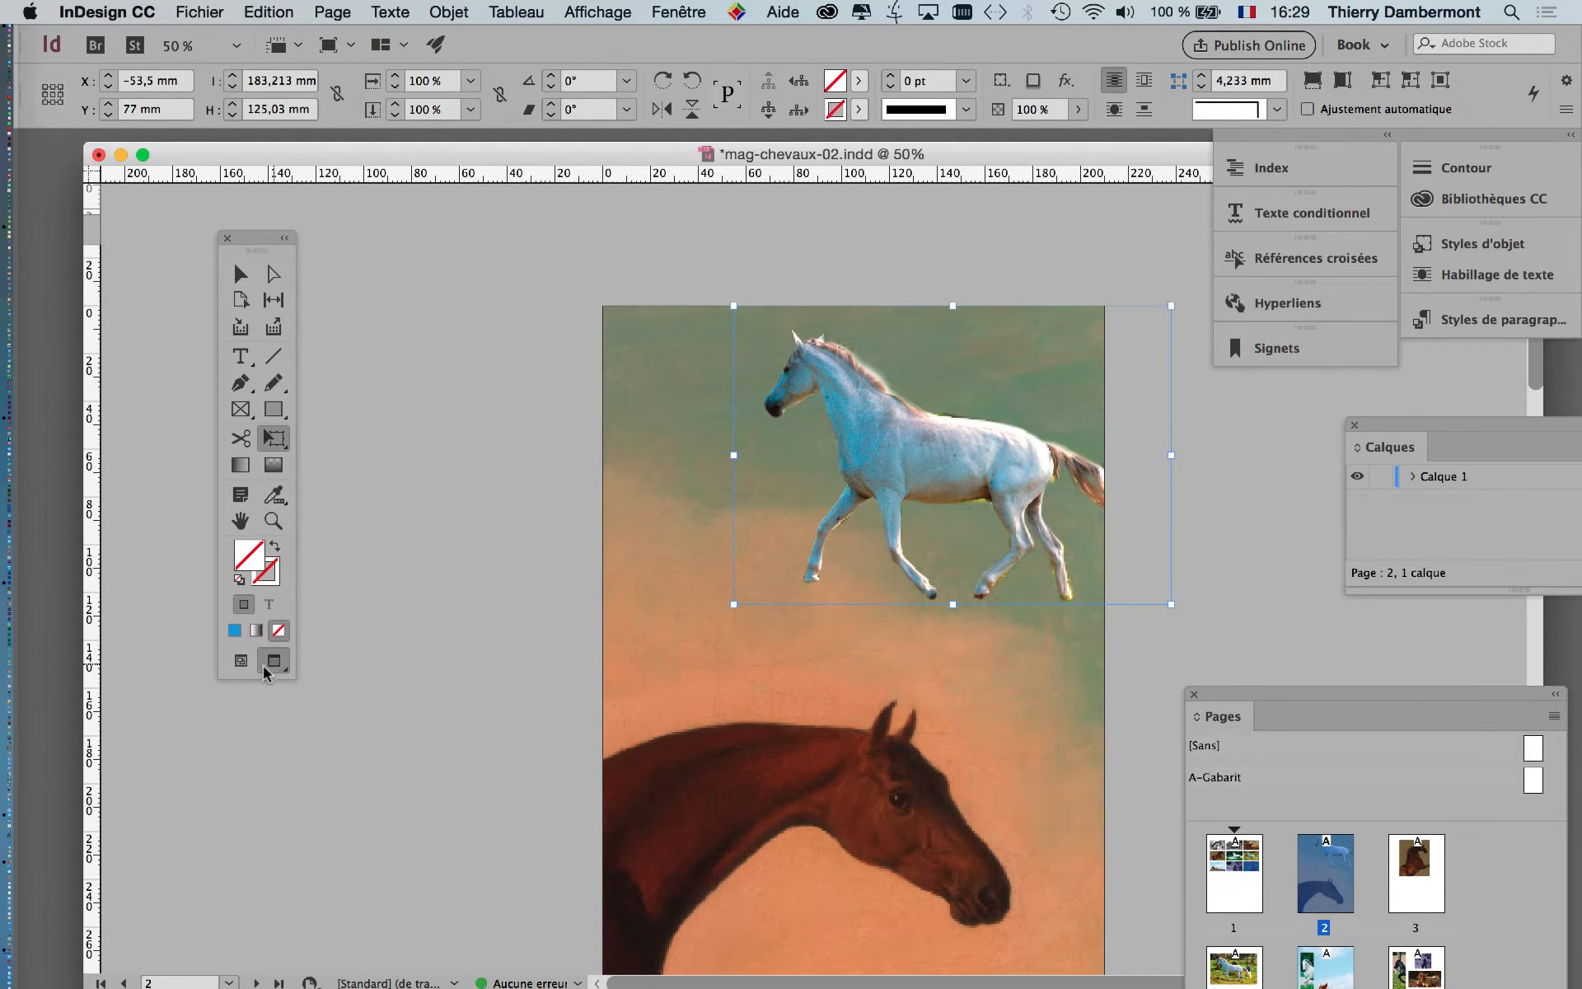
left_click(240, 660)
Reposition the cut-out horse above the brown horse's head so its tail stays within page 2, and deselect it.
key("super+z")
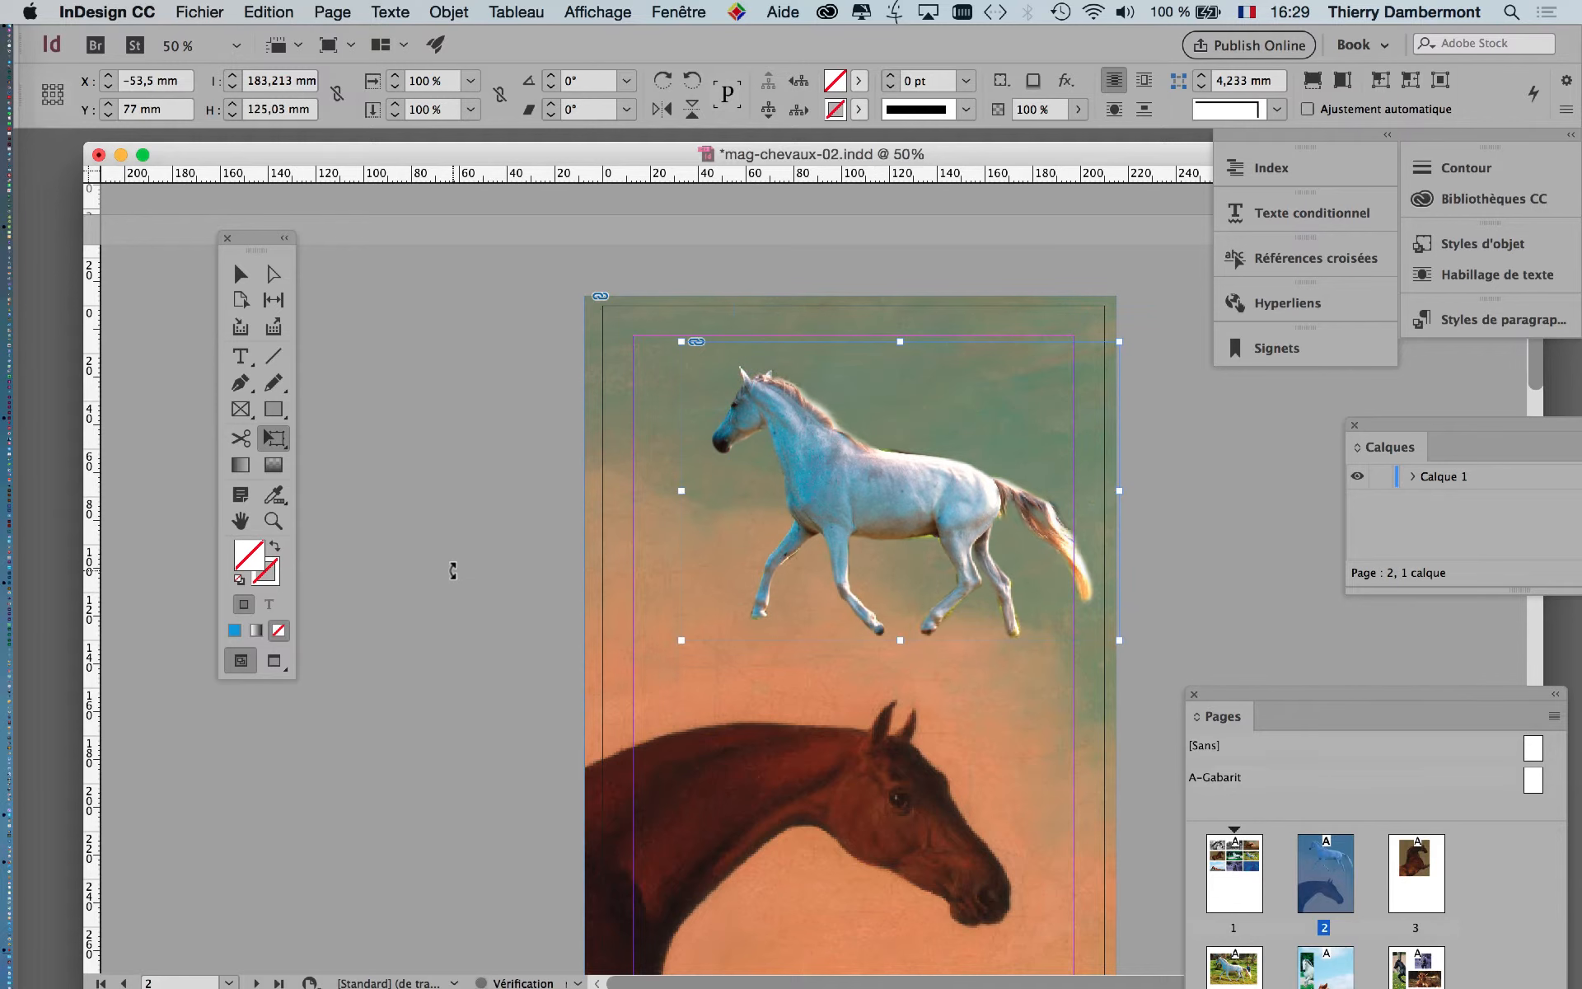
left_click(241, 274)
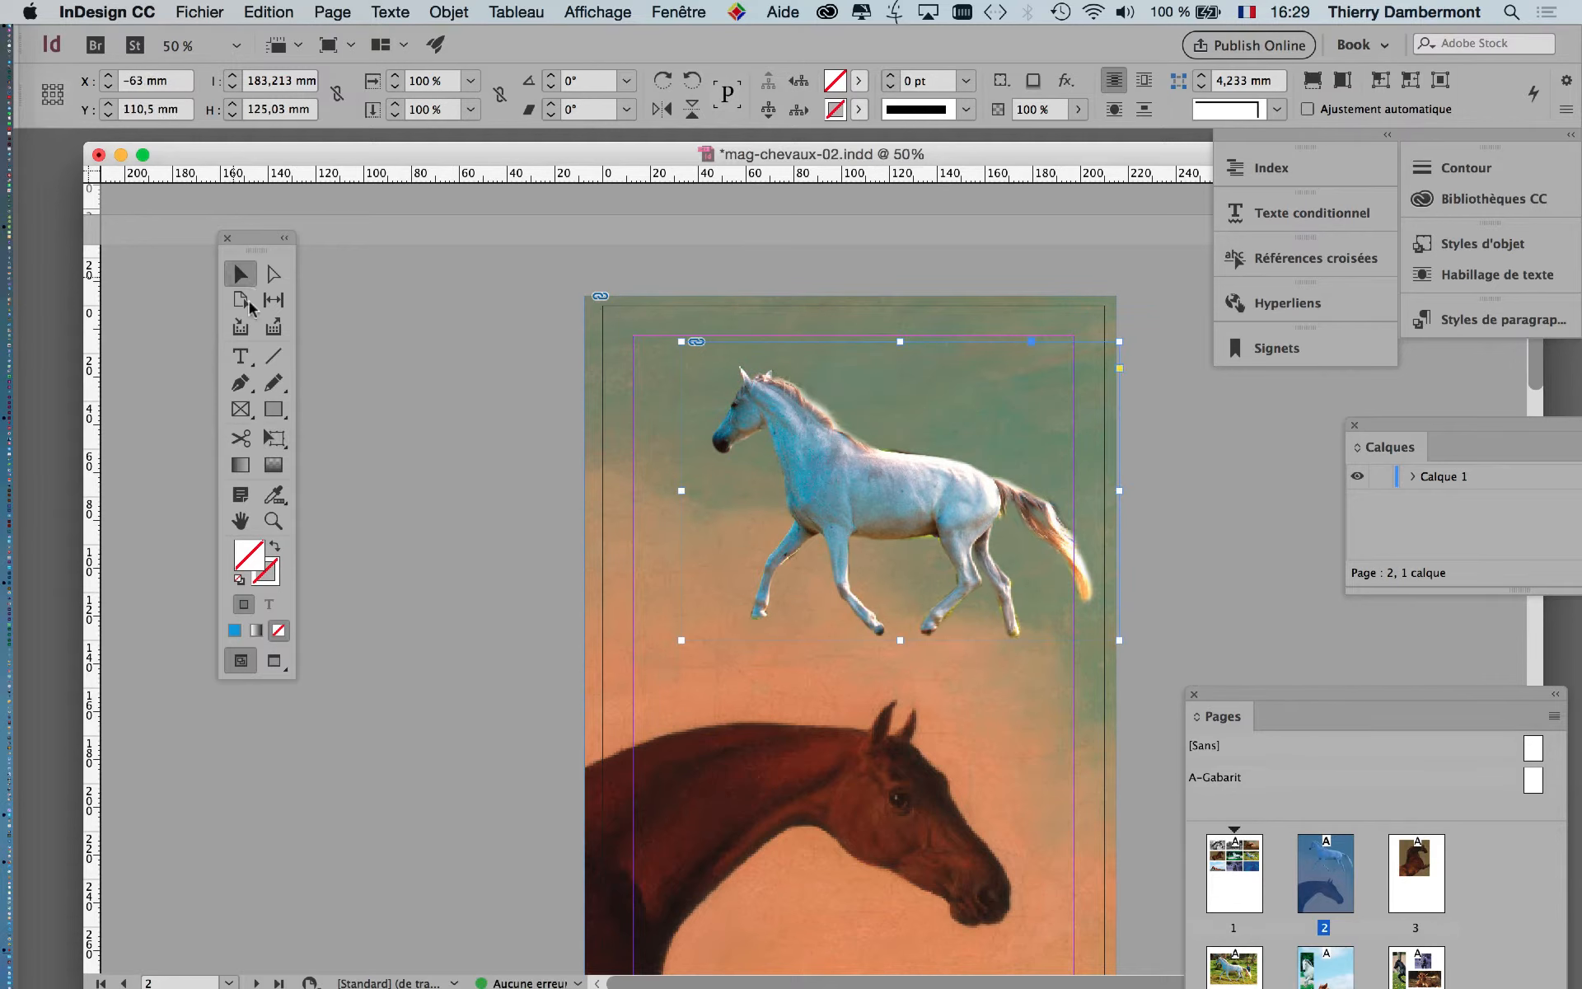
left_click(453, 425)
mouse_move(804, 461)
left_mouse_down()
mouse_move(815, 434)
mouse_move(801, 434)
left_mouse_up()
left_click(537, 479)
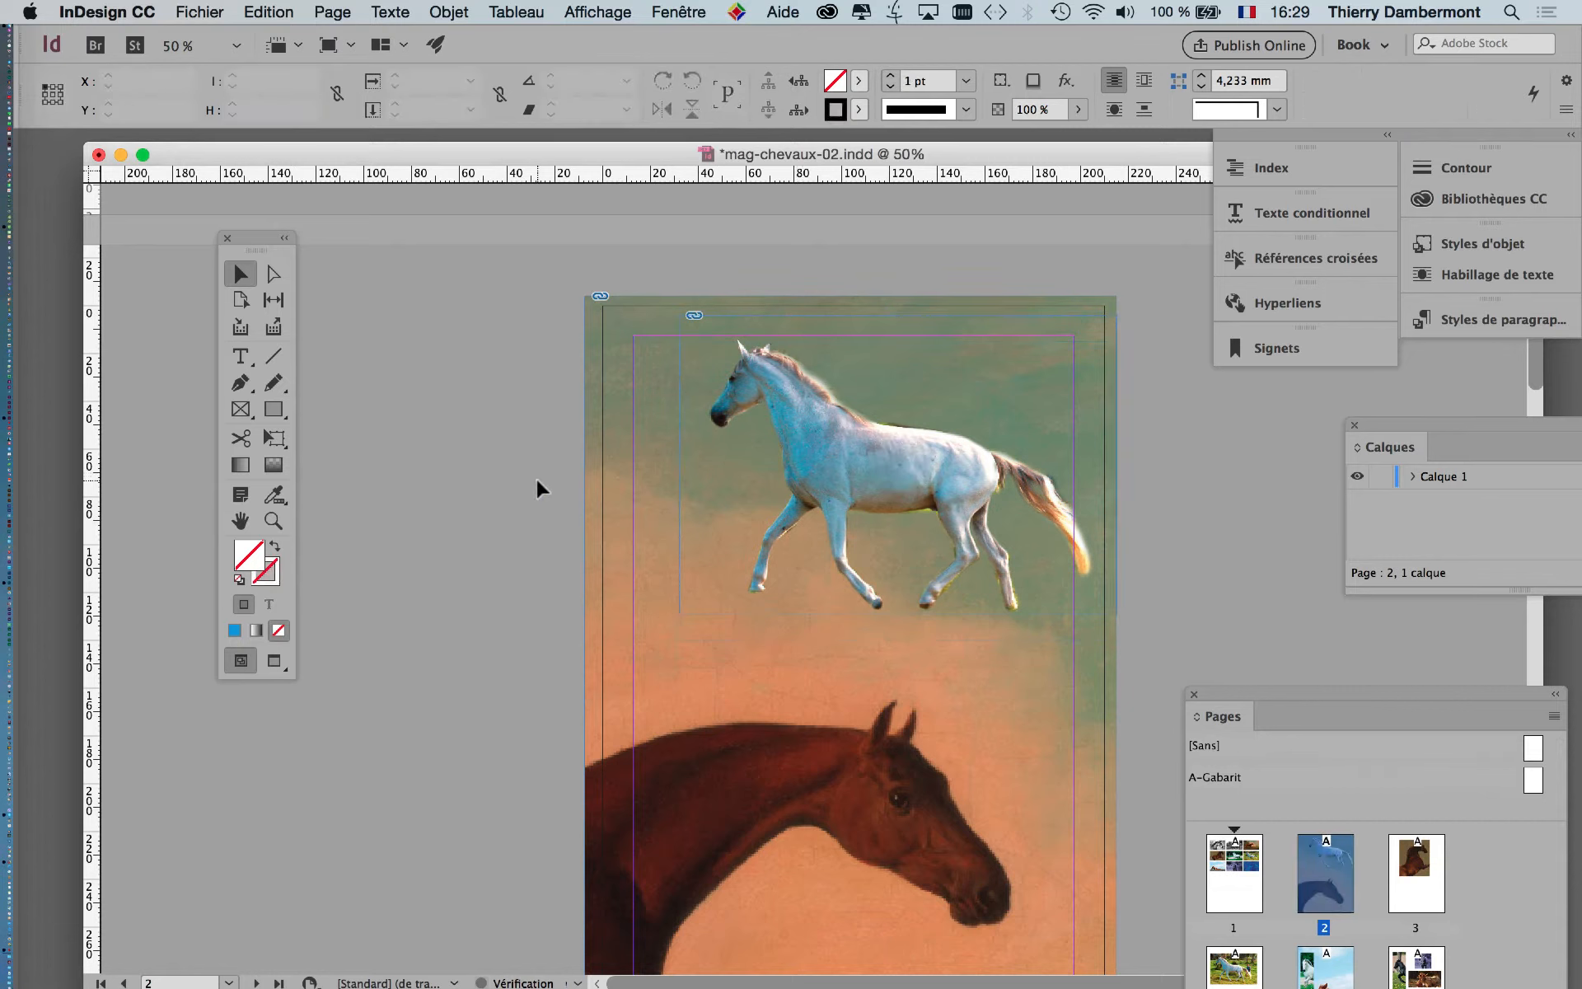